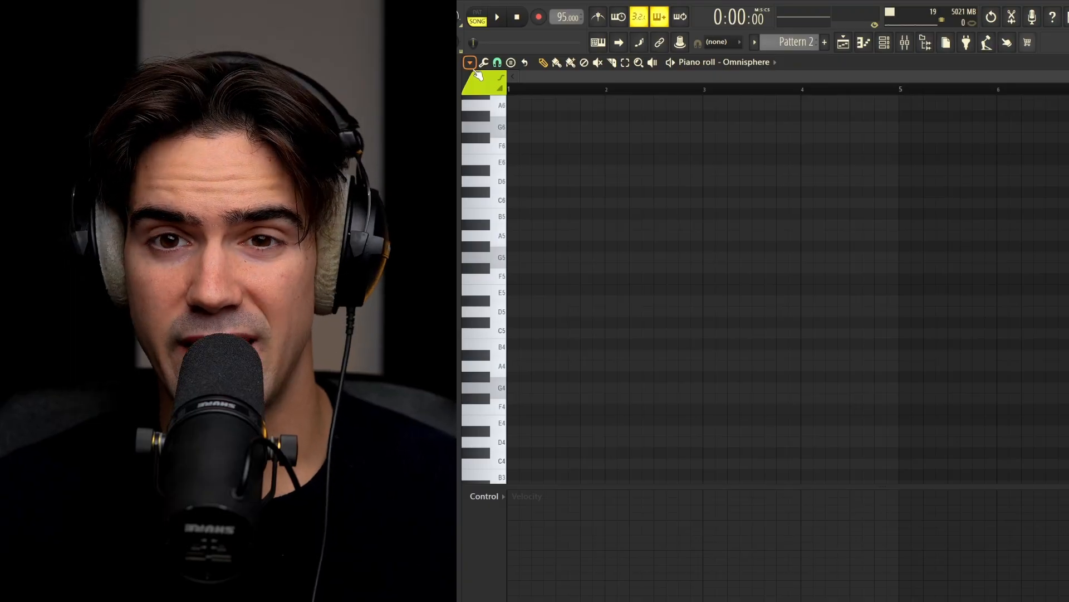
- Set the piano roll's scale highlighting to root note G in the Minor Harmonic scale
{"action": "left_click", "coordinate": [470, 63]}
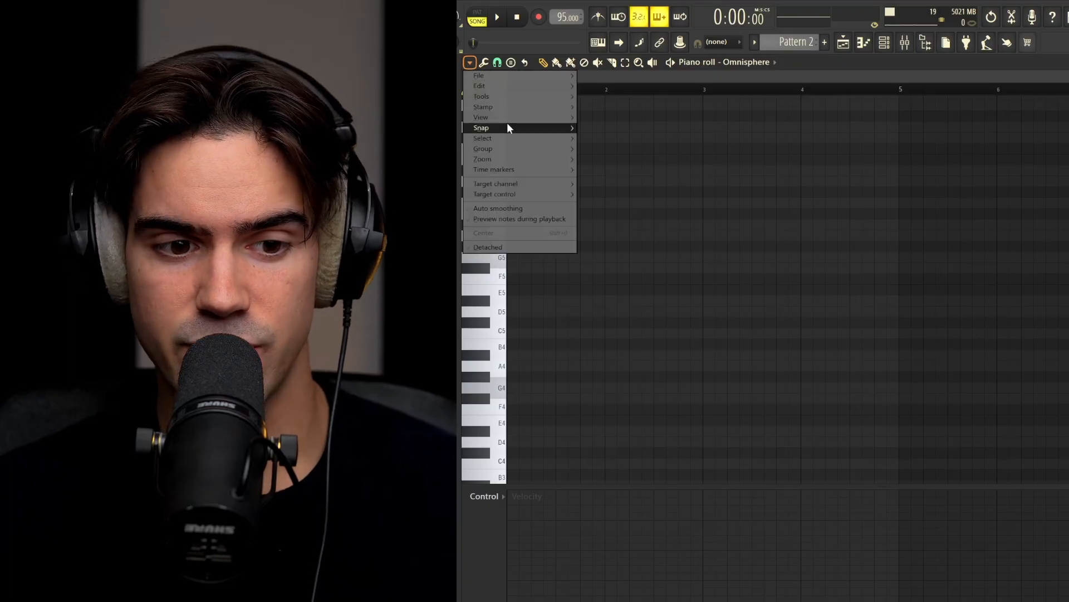
{"action": "mouse_move", "coordinate": [509, 118]}
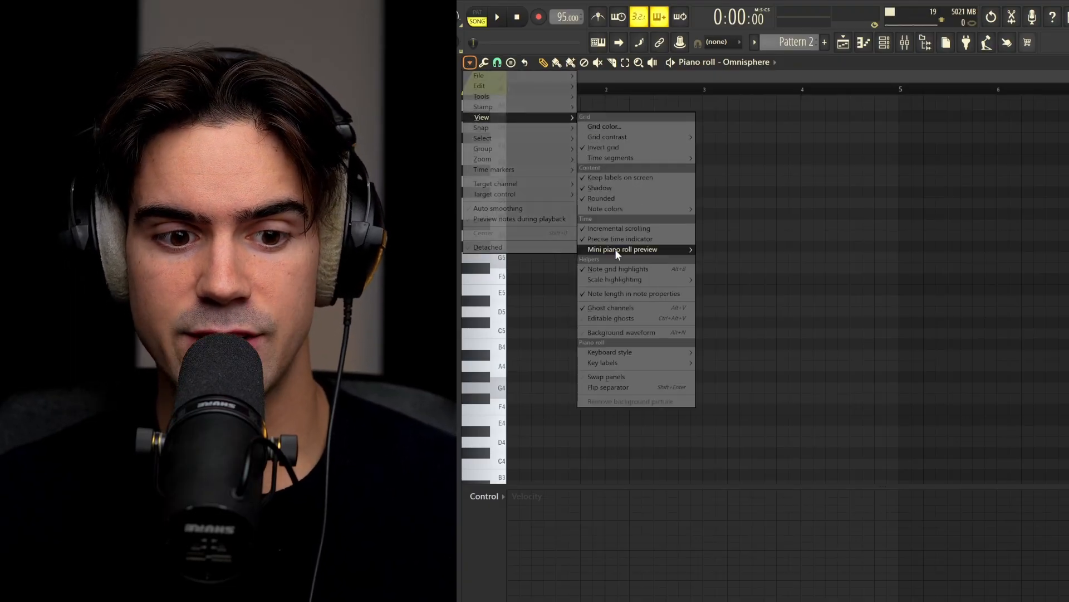
{"action": "mouse_move", "coordinate": [627, 277]}
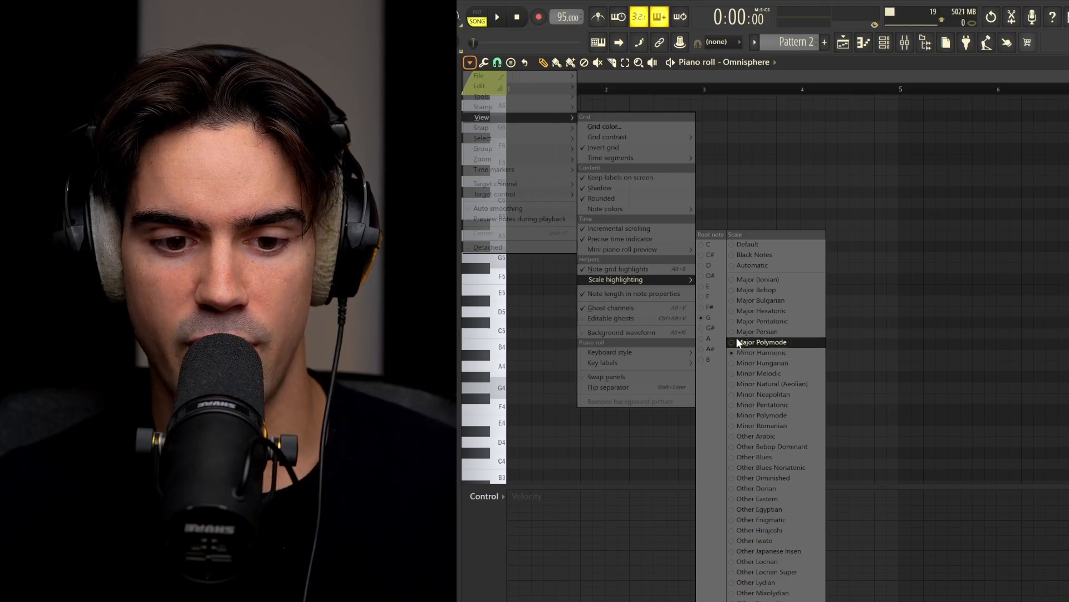
{"action": "left_click", "coordinate": [719, 316]}
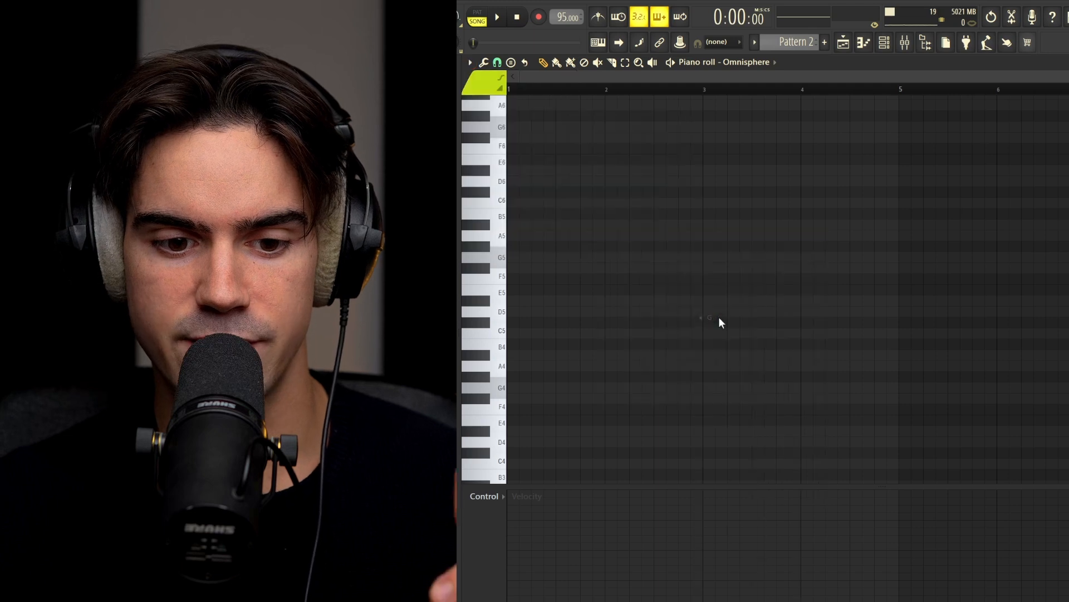
- Review the effects on the Electric Guitar mixer track: NS1 Stereo, the Parametric EQs, Fruity delay 2, RC-20 Retro Color and Raum
{"action": "left_click", "coordinate": [907, 48]}
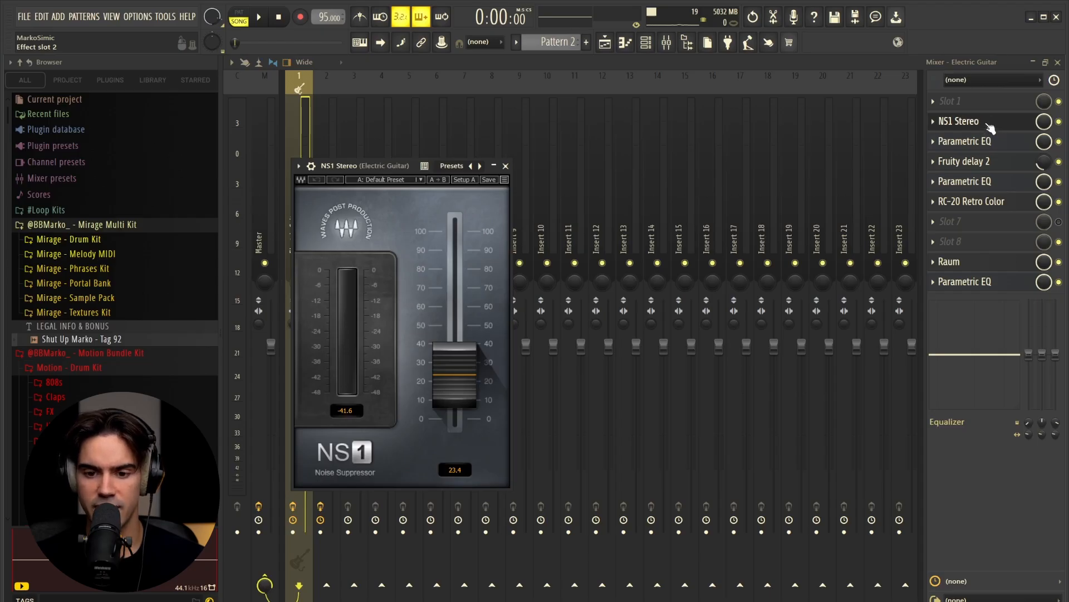
{"action": "left_click", "coordinate": [987, 144]}
{"action": "left_click", "coordinate": [989, 148]}
{"action": "left_click", "coordinate": [987, 167]}
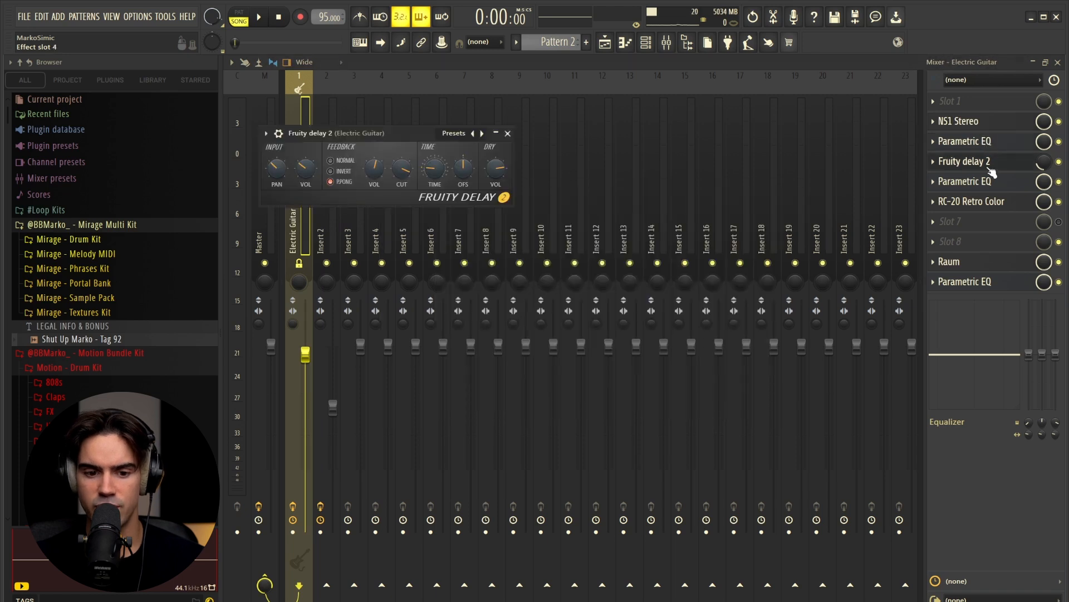
{"action": "left_click", "coordinate": [981, 168]}
{"action": "left_click", "coordinate": [983, 178]}
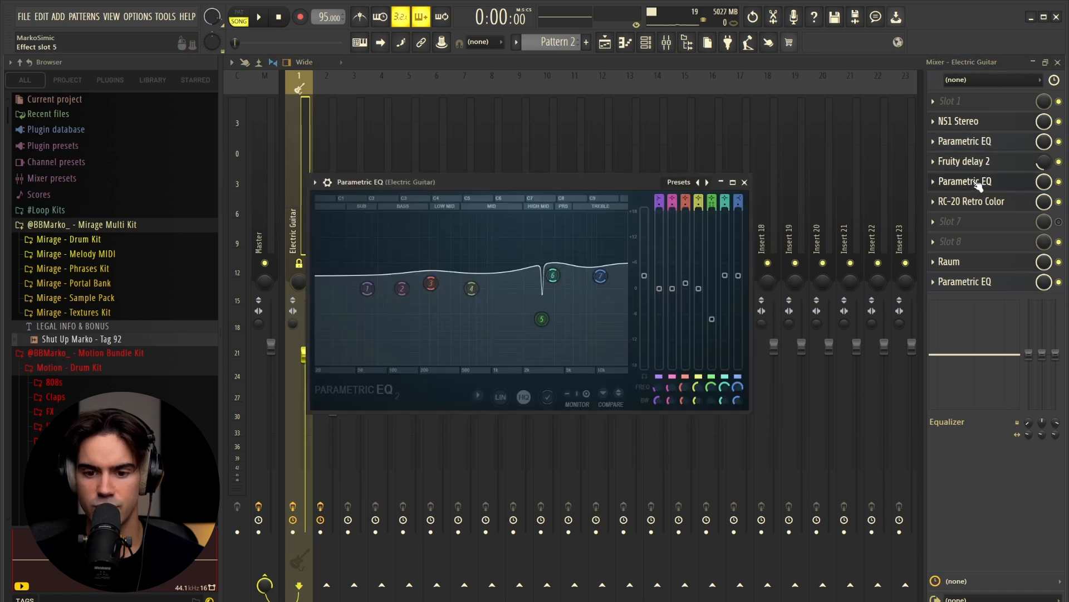
{"action": "left_click", "coordinate": [981, 179]}
{"action": "left_click", "coordinate": [980, 201]}
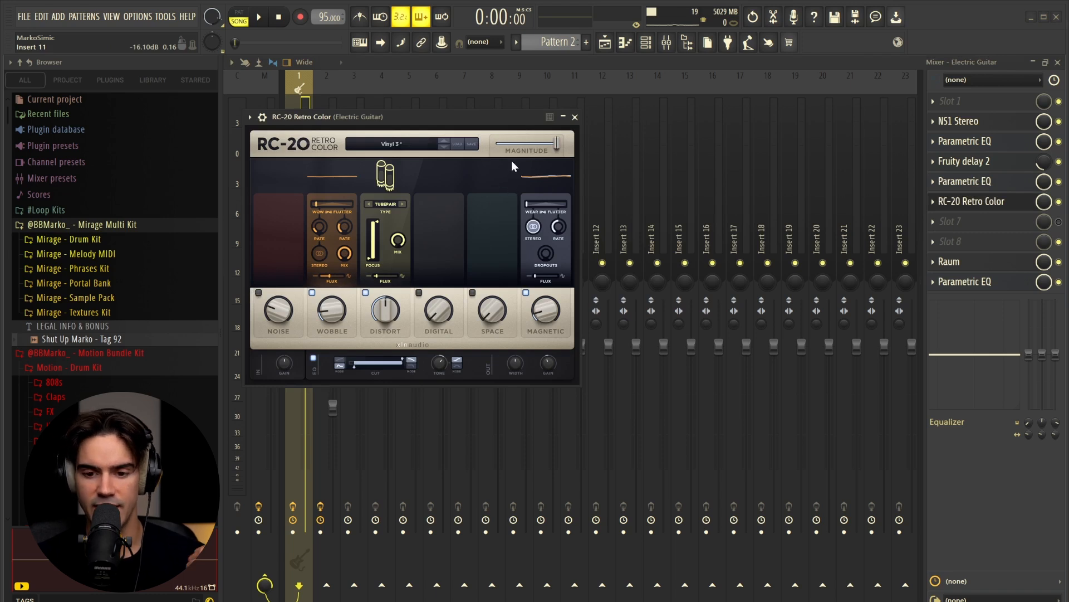
{"action": "left_click", "coordinate": [575, 117]}
{"action": "left_click", "coordinate": [969, 263]}
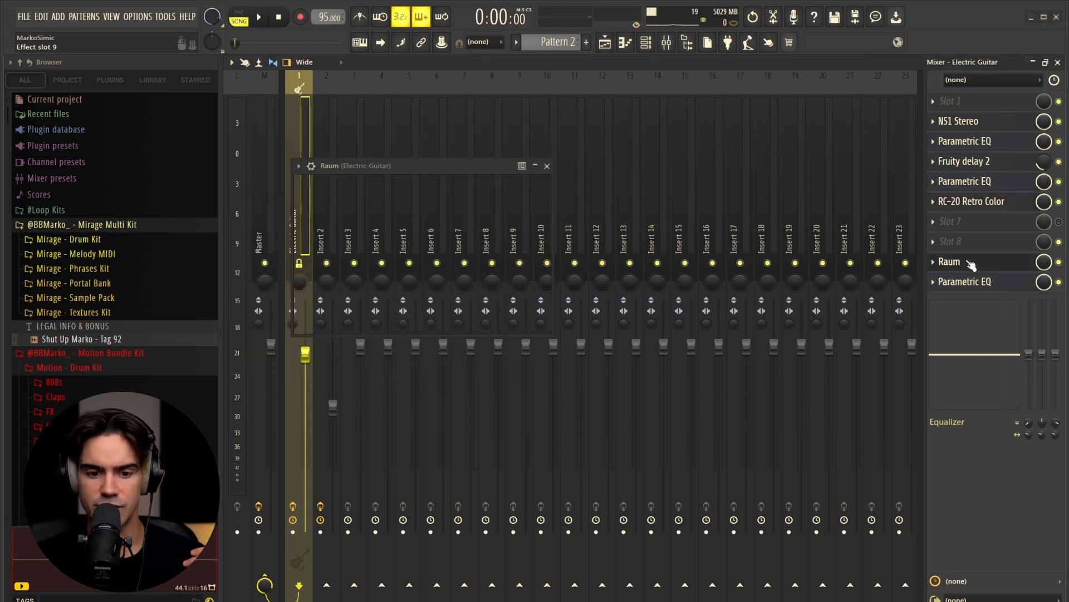
{"action": "left_click", "coordinate": [970, 262]}
{"action": "left_click", "coordinate": [971, 282]}
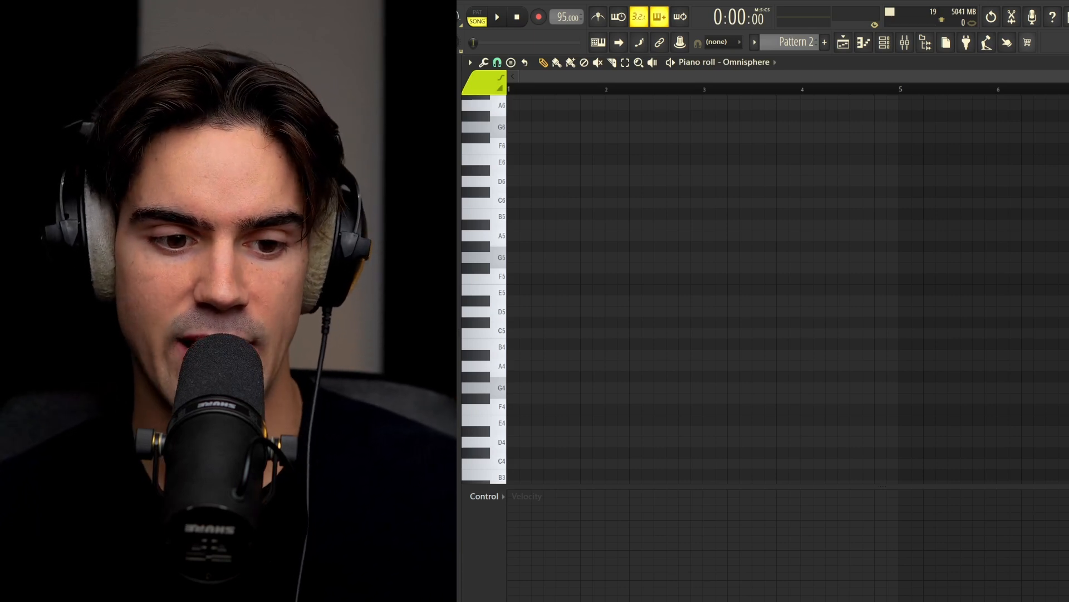
- Draw a G4 note at the start of the empty pattern and lengthen it to one full bar
{"action": "left_click", "coordinate": [517, 388]}
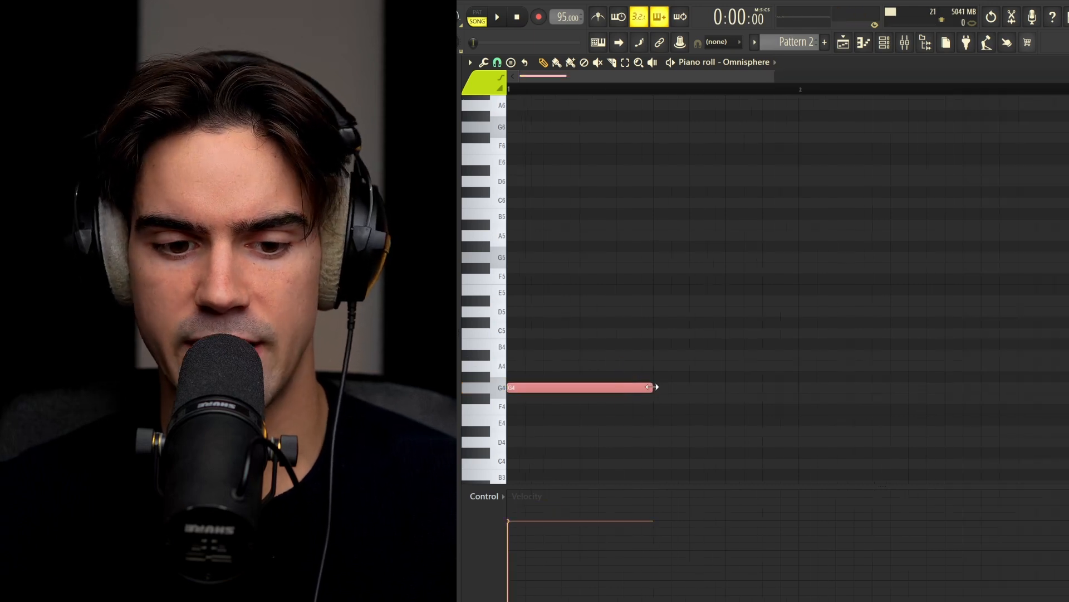
{"action": "left_click_drag", "start_coordinate": [653, 386], "coordinate": [769, 410]}
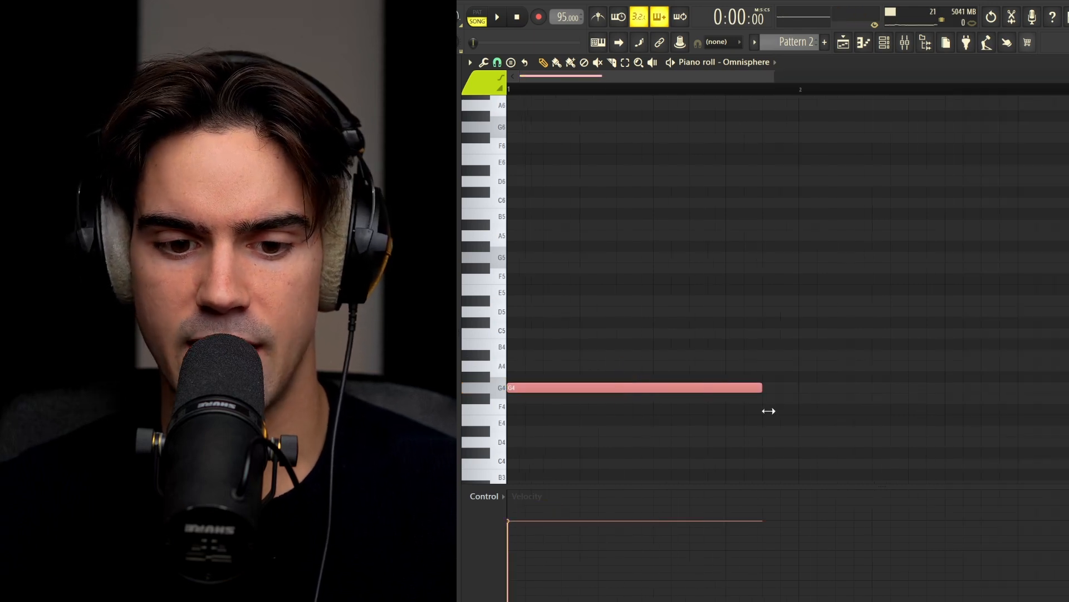
{"action": "left_click_drag", "start_coordinate": [799, 91], "coordinate": [775, 98]}
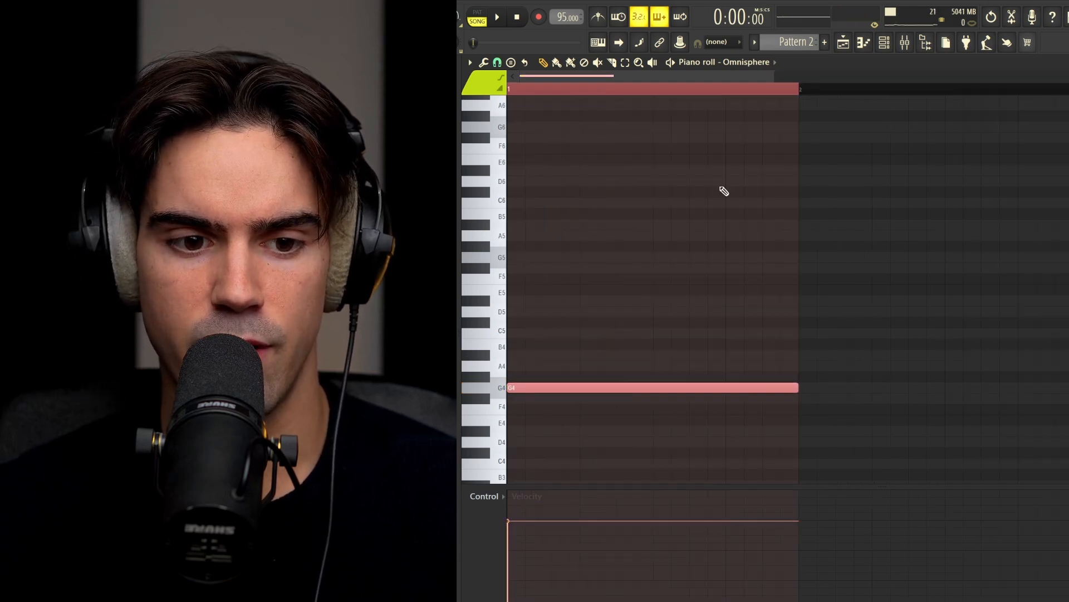
{"action": "key", "text": "ctrl+d"}
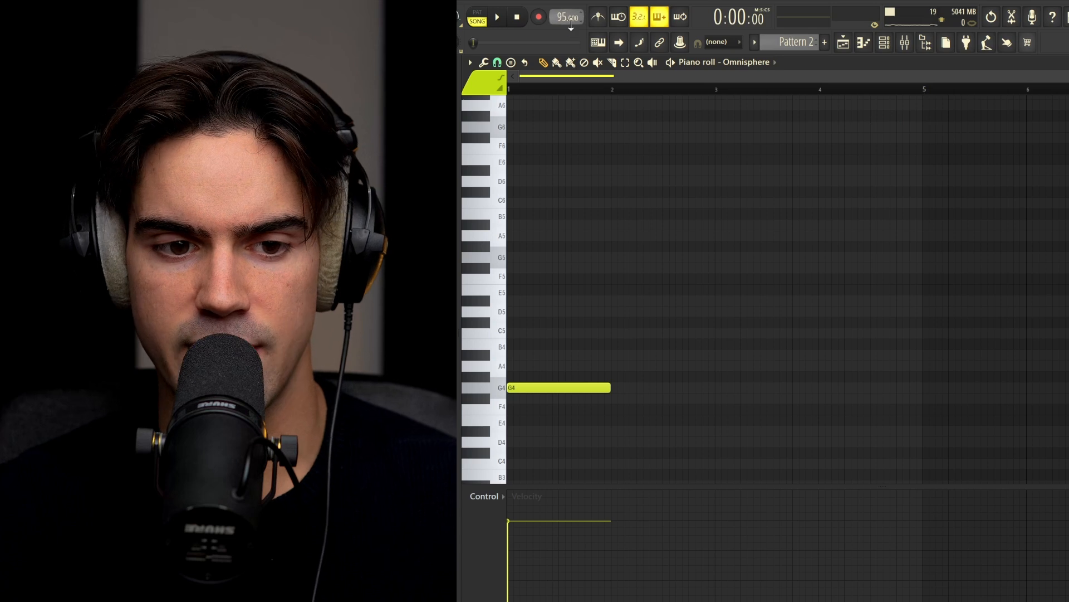
{"action": "left_click_drag", "start_coordinate": [926, 95], "coordinate": [490, 111]}
{"action": "scroll", "coordinate": [730, 89], "scroll_direction": "up", "scroll_amount": 1}
{"action": "left_click_drag", "start_coordinate": [708, 76], "coordinate": [618, 94]}
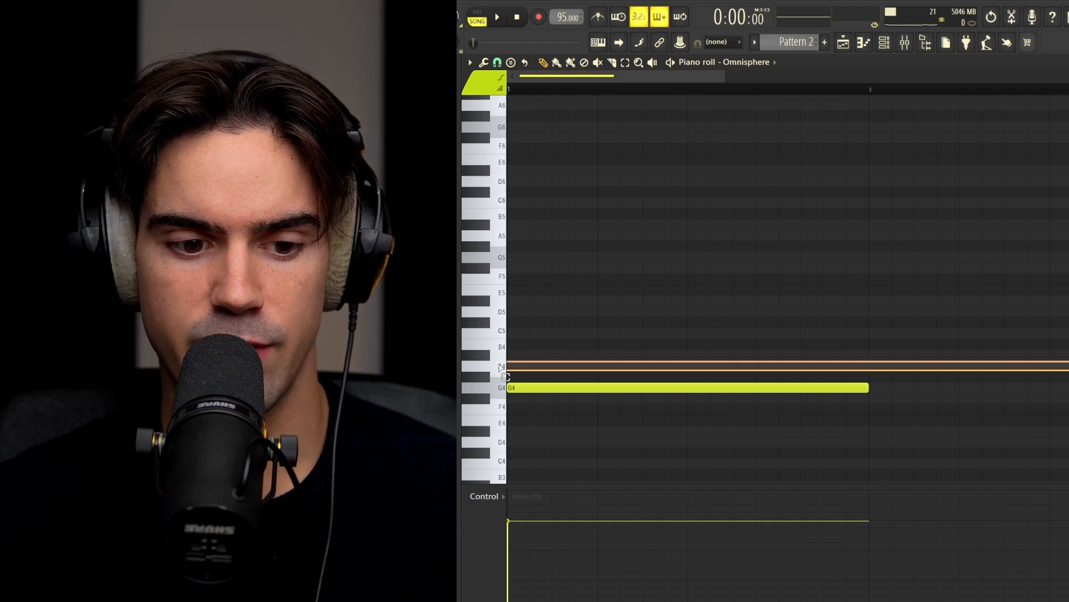
- Add one-bar A#4 and D5 notes above the G4, and delete the A#4
{"action": "left_click", "coordinate": [518, 357]}
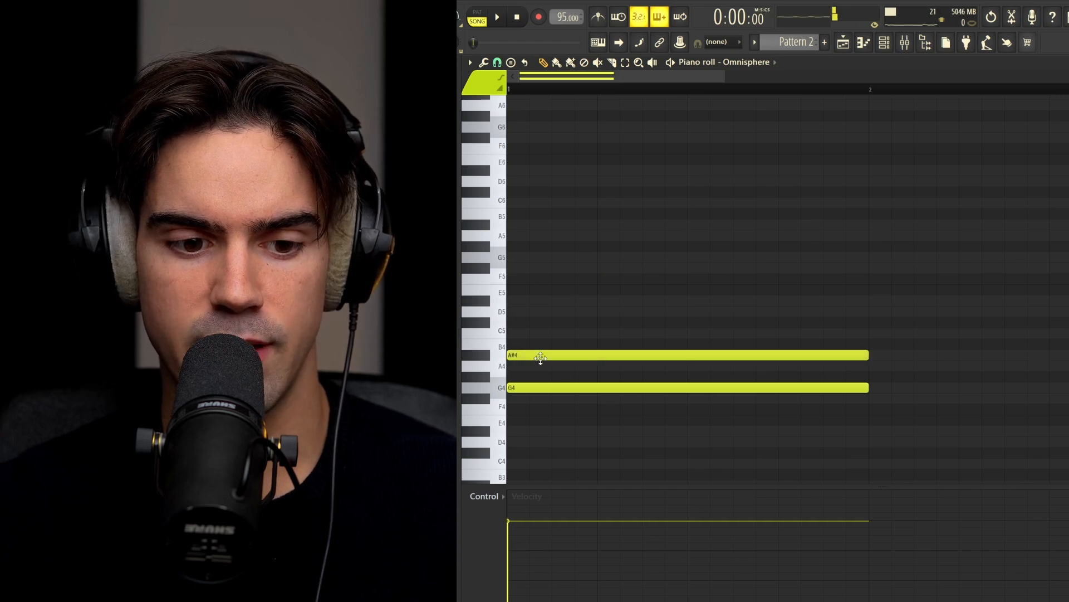
{"action": "left_click", "coordinate": [510, 311]}
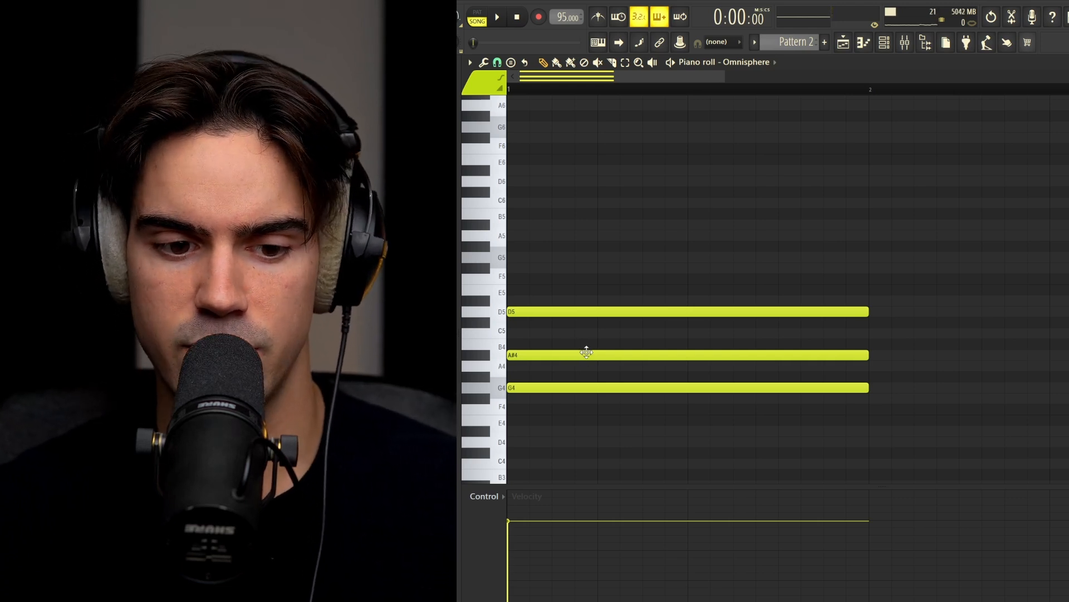
{"action": "right_click", "coordinate": [580, 355]}
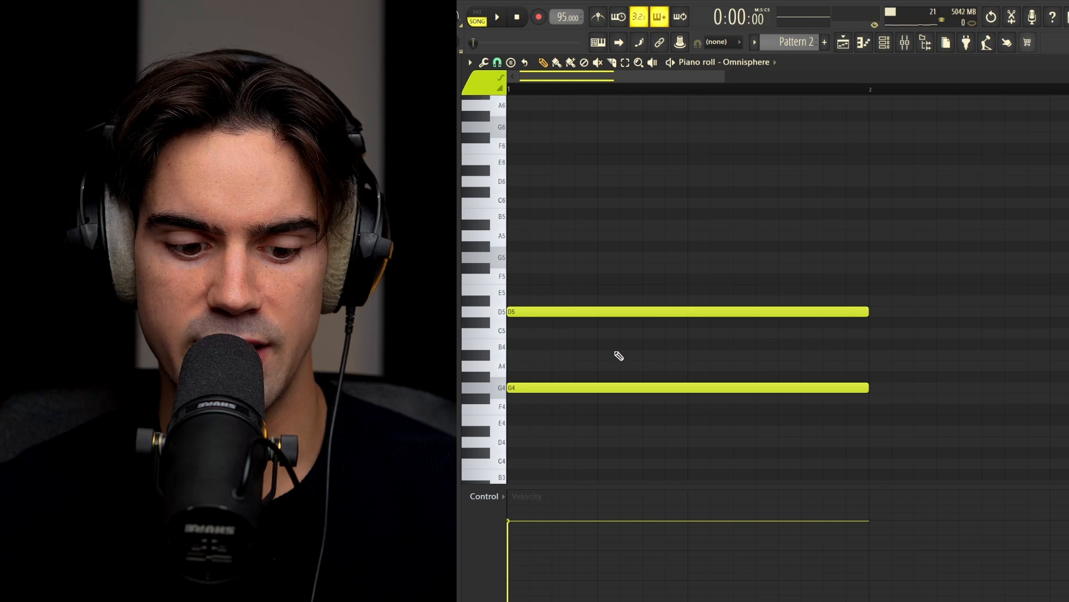
- Duplicate the G4 note one octave higher as a one-bar G5
{"action": "left_click", "coordinate": [600, 388]}
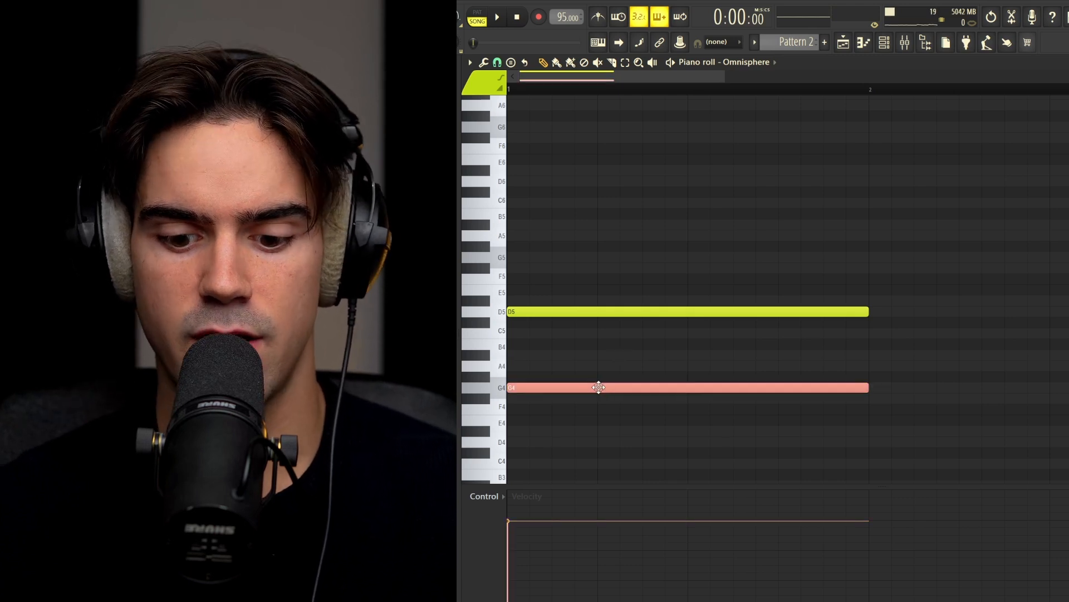
{"action": "key", "text": "ctrl+Up"}
{"action": "key", "text": "ctrl+d"}
- Try shifting the D5 and G5 notes together one beat later, and undo the shift
{"action": "left_click_drag", "start_coordinate": [593, 165], "coordinate": [646, 429]}
{"action": "left_click_drag", "start_coordinate": [620, 221], "coordinate": [702, 312]}
{"action": "key", "text": "ctrl+d"}
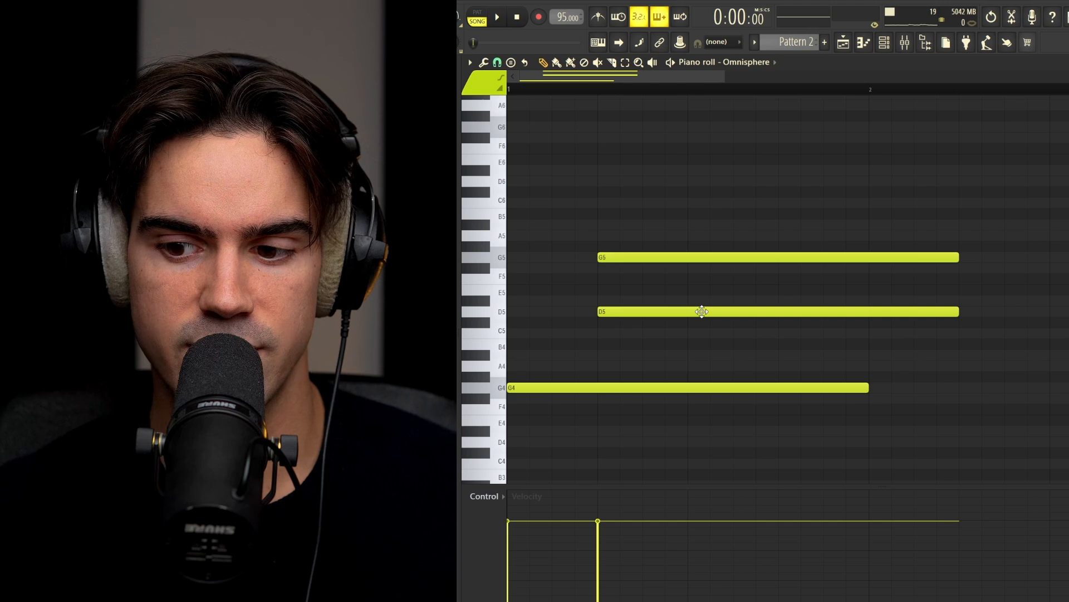
{"action": "left_click_drag", "start_coordinate": [694, 241], "coordinate": [557, 321]}
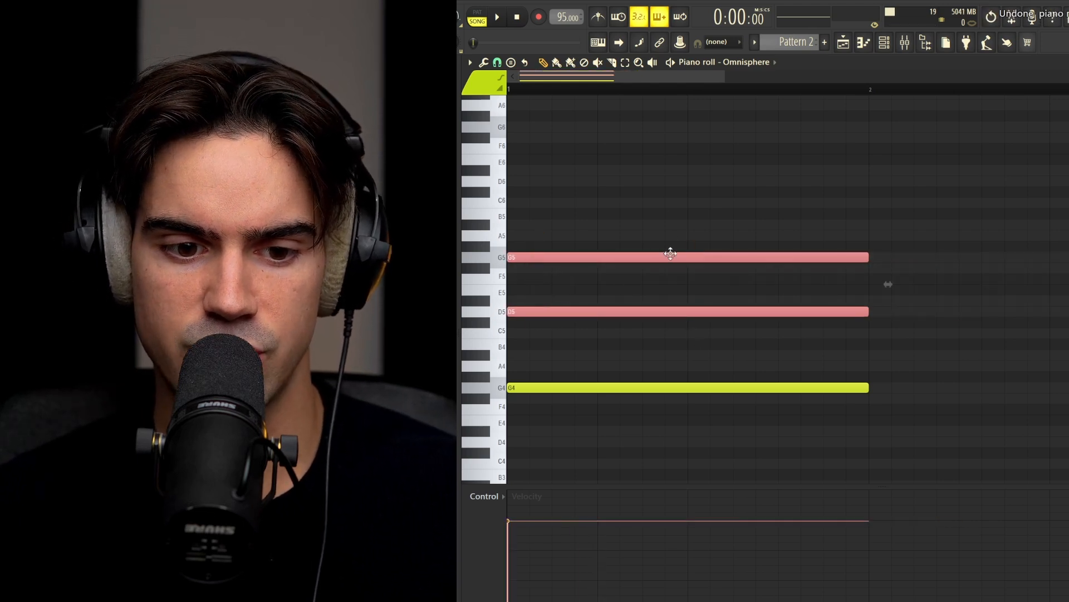
{"action": "key", "text": "ctrl+z"}
- Stagger the D5 and G5 to start half a beat and one beat in, end both mid-bar, and play the pattern
{"action": "left_click", "coordinate": [691, 270], "text": "ctrl"}
{"action": "left_click_drag", "start_coordinate": [666, 259], "coordinate": [710, 259]}
{"action": "left_click_drag", "start_coordinate": [728, 208], "coordinate": [782, 427]}
{"action": "left_click", "coordinate": [802, 364], "text": "ctrl"}
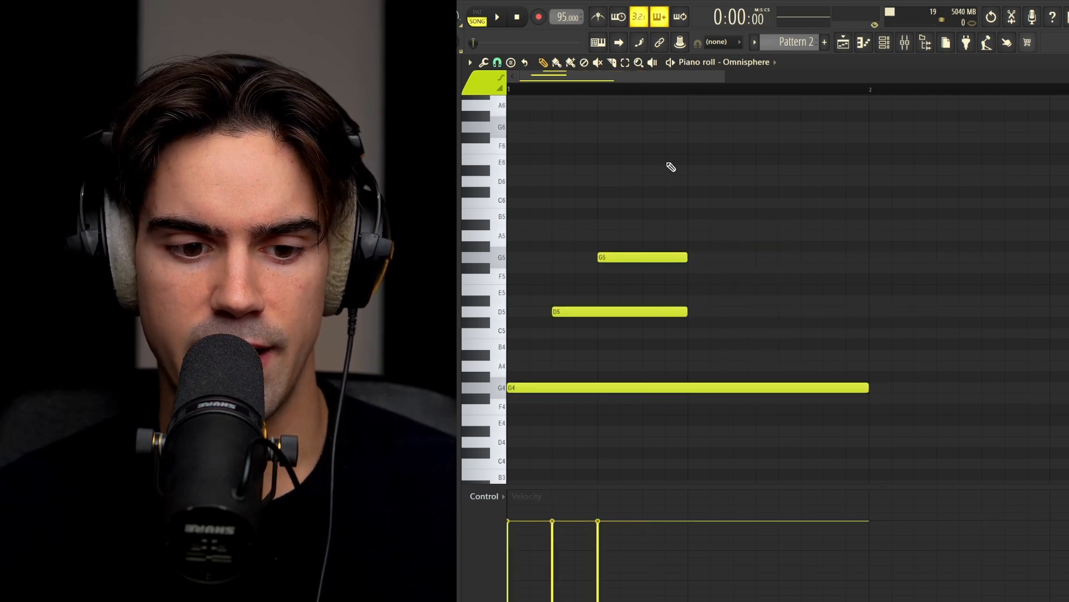
{"action": "key", "text": "space"}
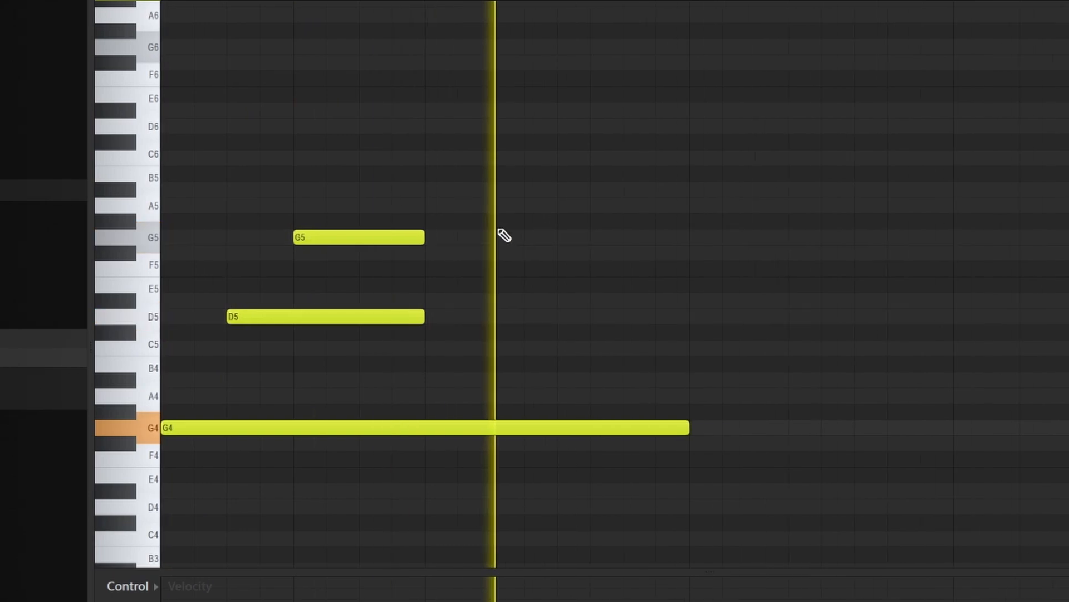
{"action": "key", "text": "space"}
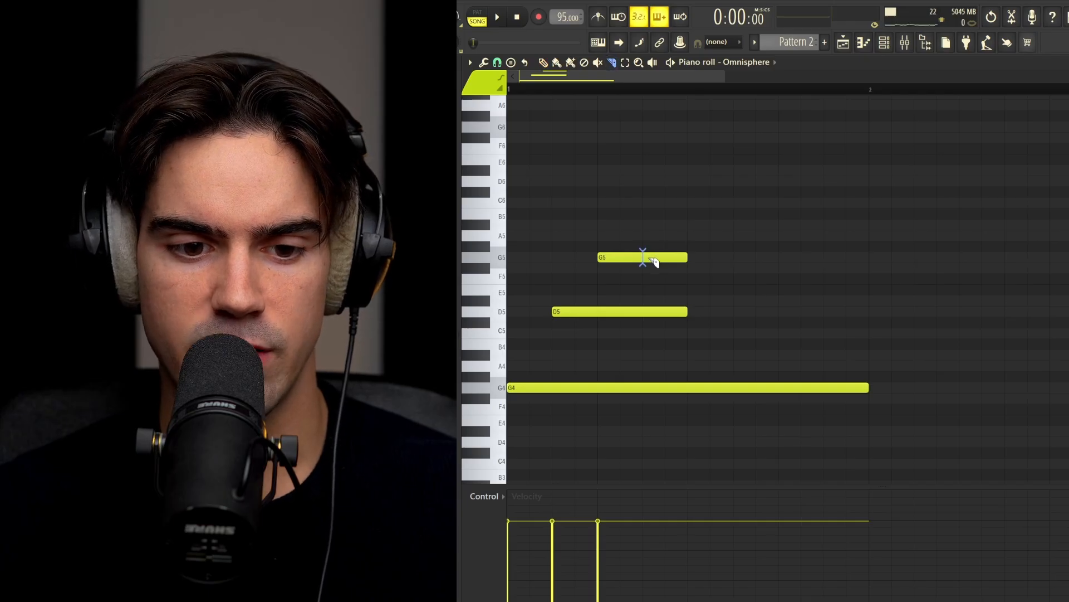
- Slice the G5 note in half and raise its second half to A#5
{"action": "left_click", "coordinate": [654, 261]}
{"action": "key", "text": "p"}
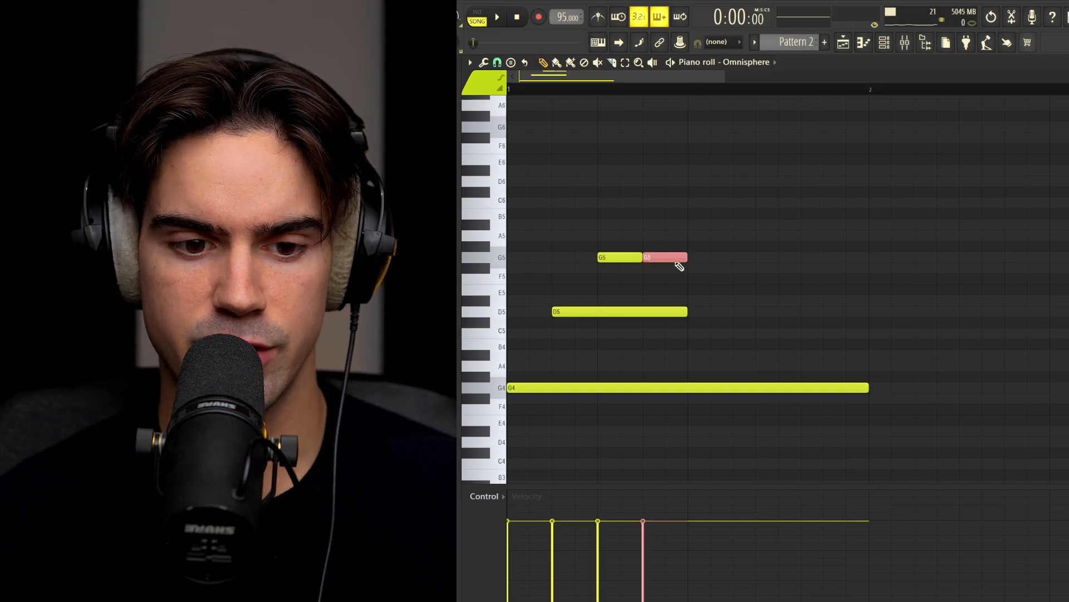
{"action": "key", "text": "shift+Up"}
{"action": "key", "text": "shift+Up"}
{"action": "key", "text": "ctrl+d"}
{"action": "left_click", "coordinate": [653, 235]}
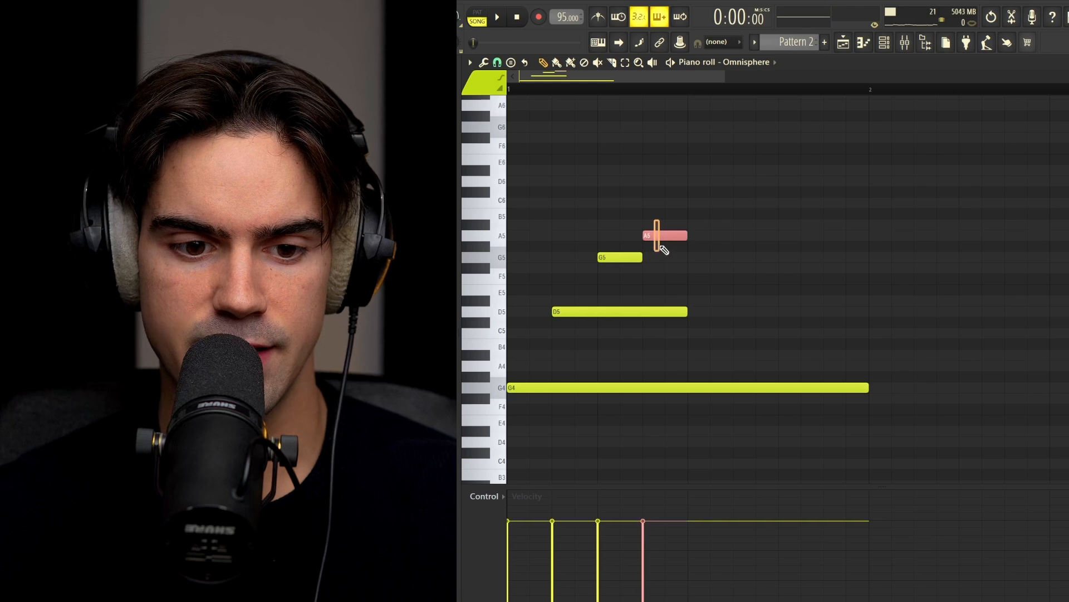
{"action": "key", "text": "shift+Up"}
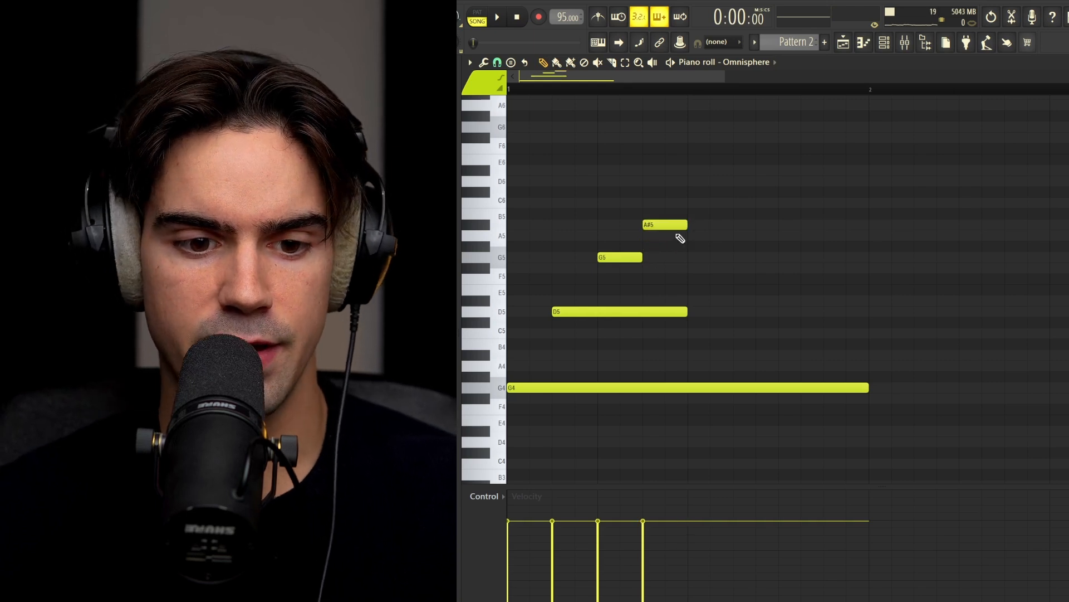
{"action": "left_click_drag", "start_coordinate": [673, 210], "coordinate": [663, 241]}
{"action": "left_click_drag", "start_coordinate": [626, 230], "coordinate": [667, 242]}
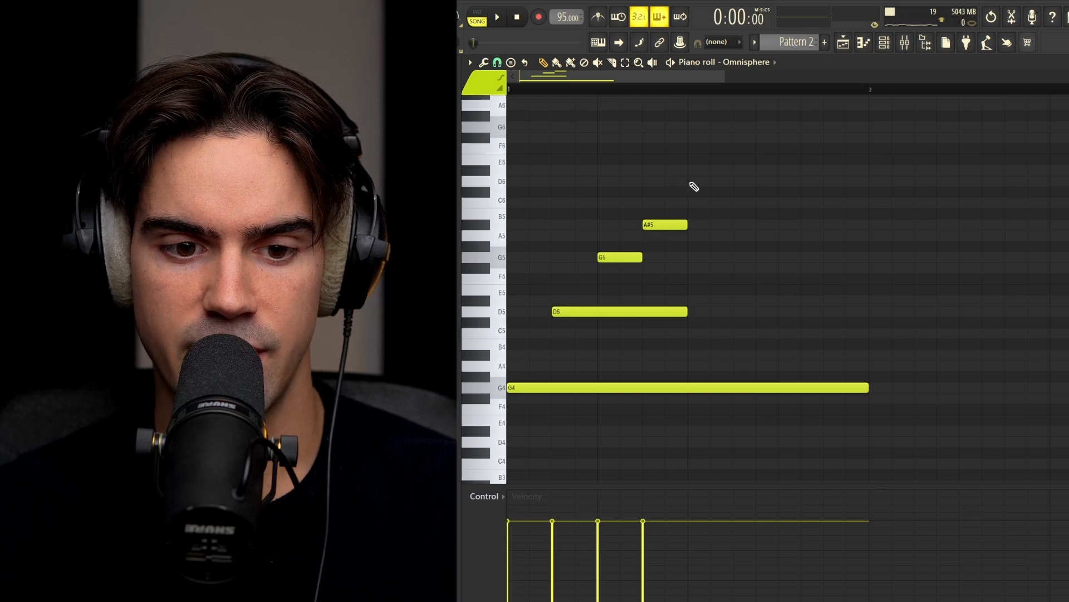
- Try an F#5 note starting under the A#5, and delete it
{"action": "left_click", "coordinate": [654, 269]}
{"action": "left_click_drag", "start_coordinate": [654, 252], "coordinate": [618, 264]}
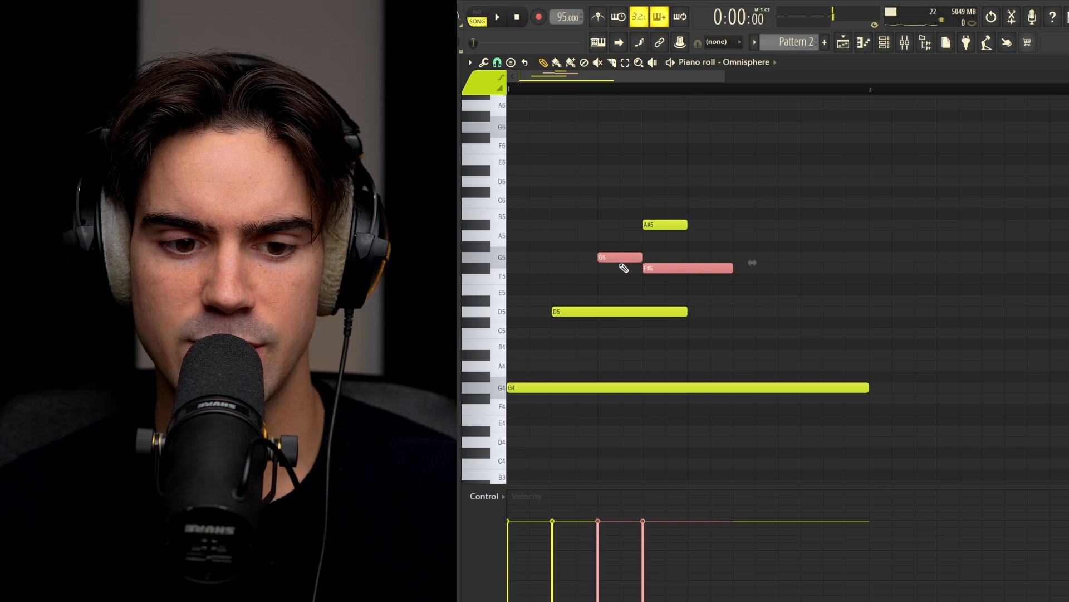
{"action": "left_click", "coordinate": [627, 268], "text": "ctrl"}
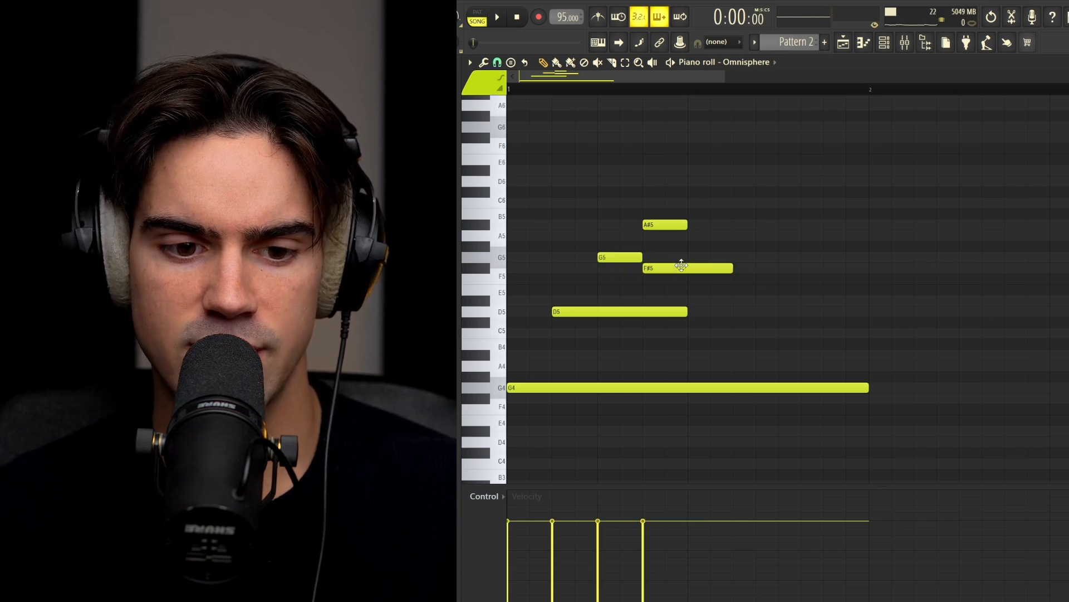
{"action": "right_click", "coordinate": [681, 265]}
{"action": "left_click_drag", "start_coordinate": [633, 231], "coordinate": [691, 249]}
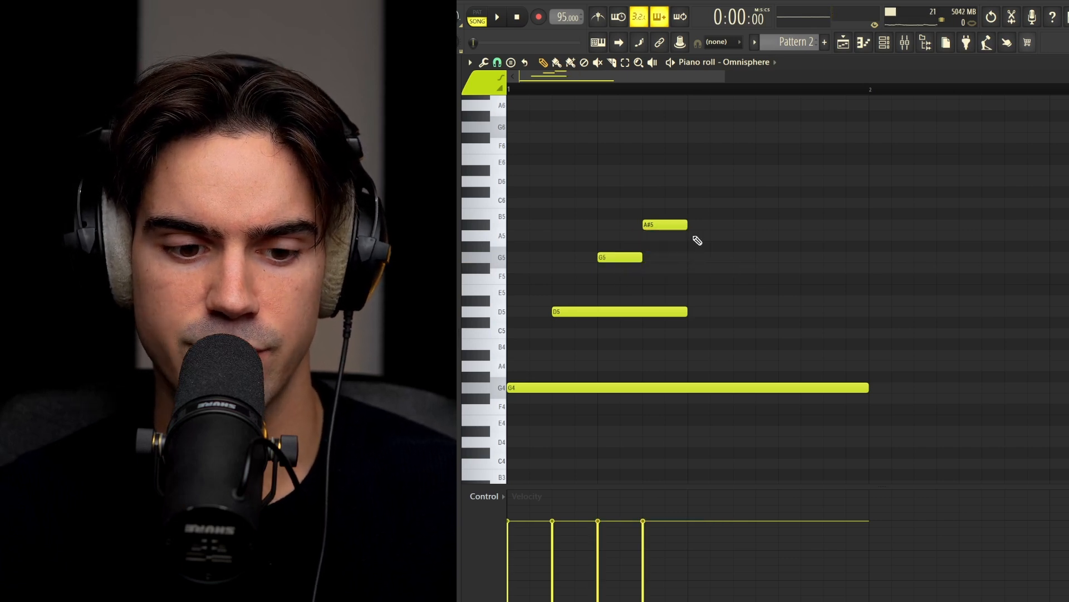
- Add a one-beat D6 from mid-bar and copy the A#5 note beneath the second half of it
{"action": "left_click", "coordinate": [694, 180]}
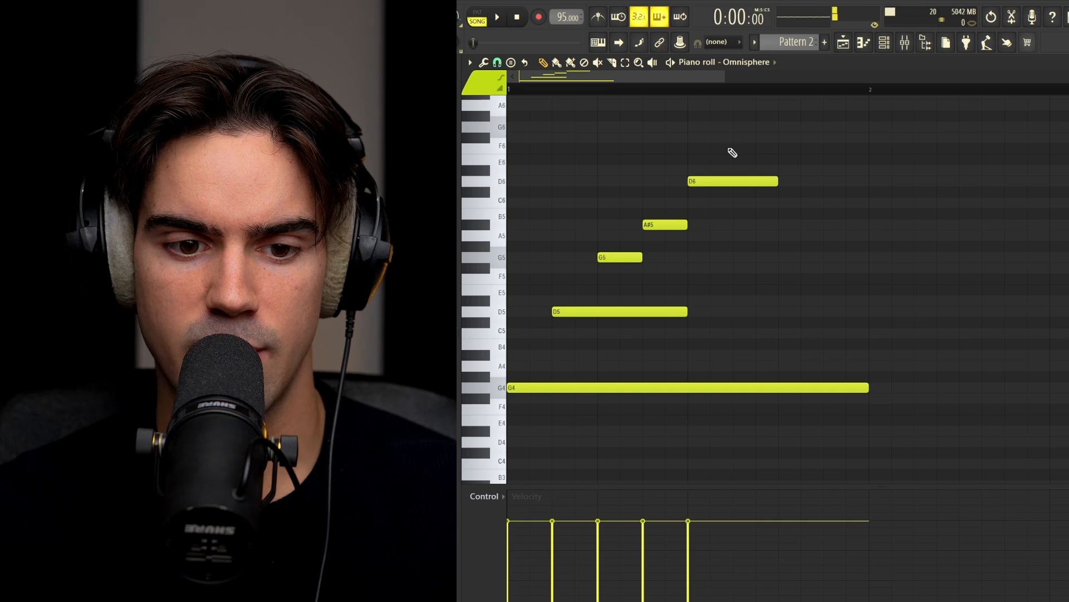
{"action": "left_click_drag", "start_coordinate": [733, 153], "coordinate": [747, 193]}
{"action": "left_click", "coordinate": [721, 237], "text": "ctrl"}
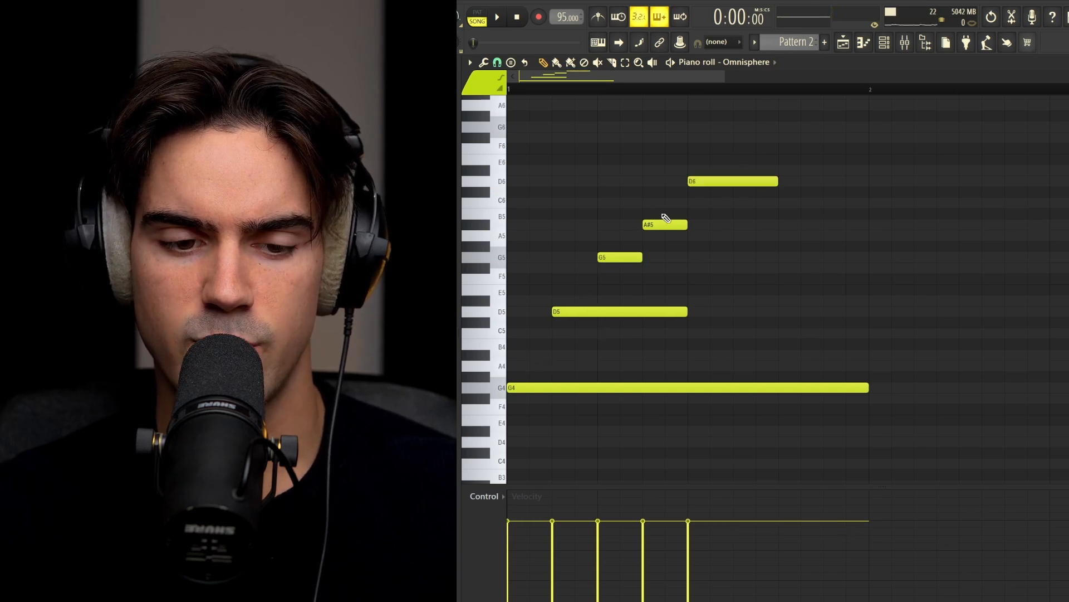
{"action": "left_click_drag", "start_coordinate": [663, 224], "coordinate": [752, 237], "text": "shift"}
- Lengthen the D5 note so it ends together with the G4 at the end of bar 1
{"action": "left_click_drag", "start_coordinate": [684, 310], "coordinate": [777, 312]}
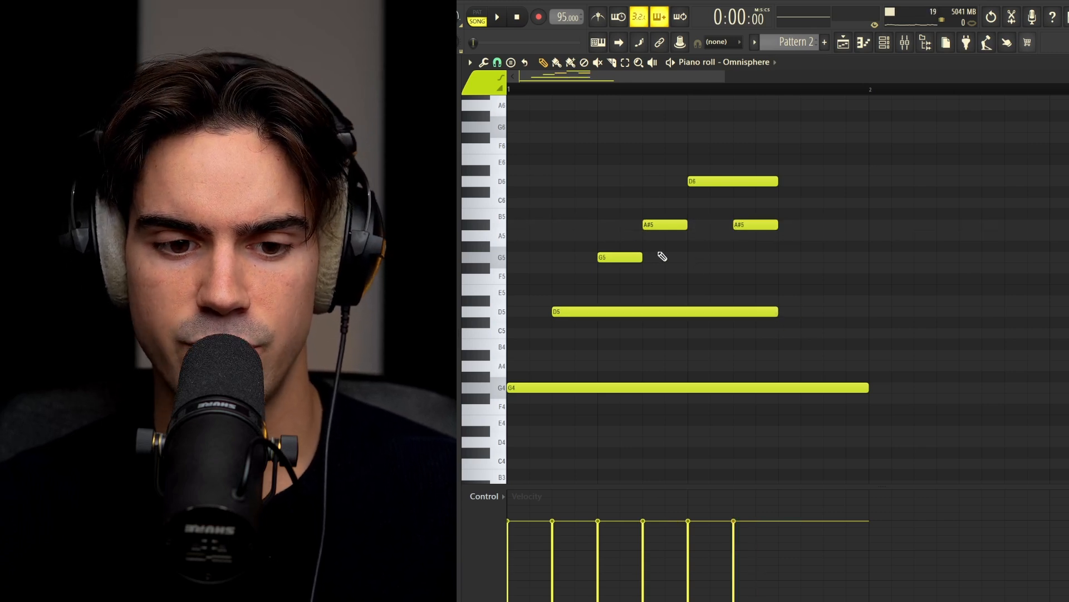
{"action": "left_click", "coordinate": [684, 224], "text": "ctrl"}
{"action": "left_click", "coordinate": [770, 311], "text": "ctrl"}
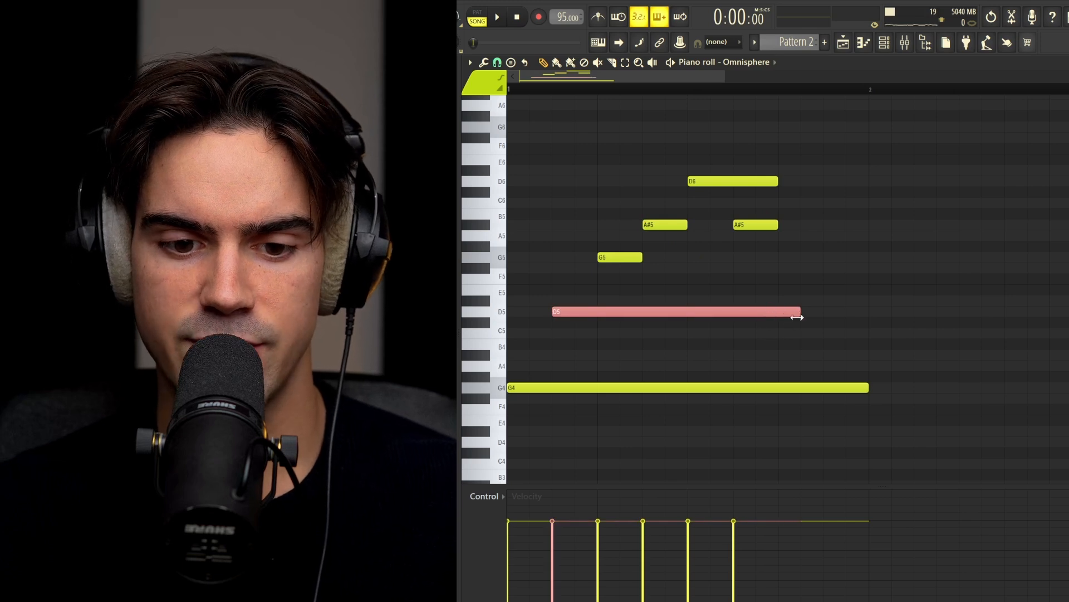
{"action": "left_click", "coordinate": [665, 239], "text": "ctrl"}
{"action": "left_click_drag", "start_coordinate": [690, 218], "coordinate": [789, 273]}
{"action": "scroll", "coordinate": [643, 248], "scroll_direction": "up", "scroll_amount": 4}
{"action": "left_click", "coordinate": [683, 244], "text": "ctrl"}
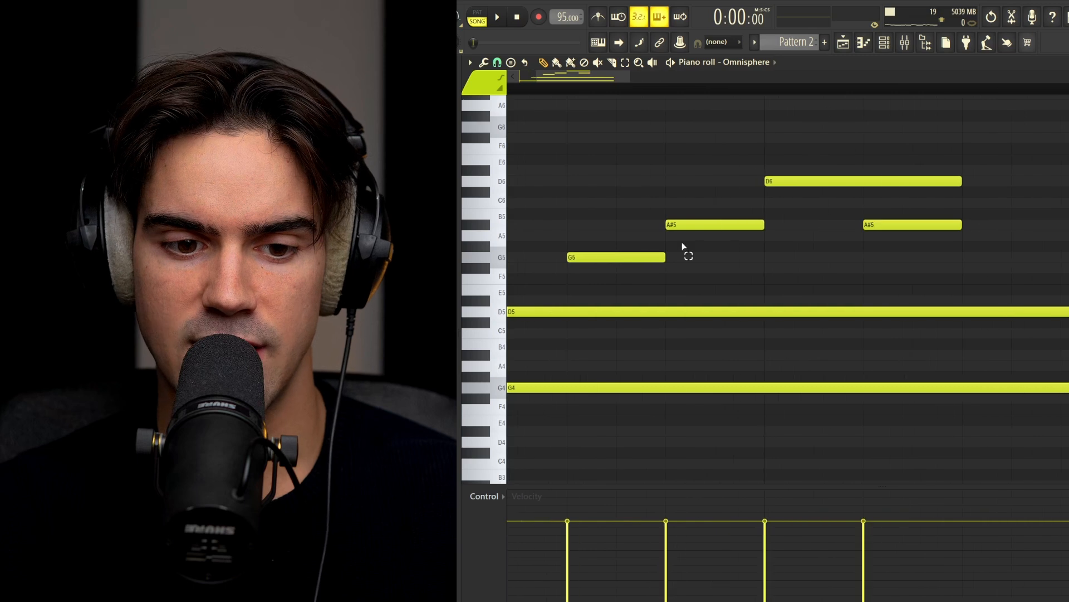
{"action": "scroll", "coordinate": [674, 254], "scroll_direction": "down", "scroll_amount": 4}
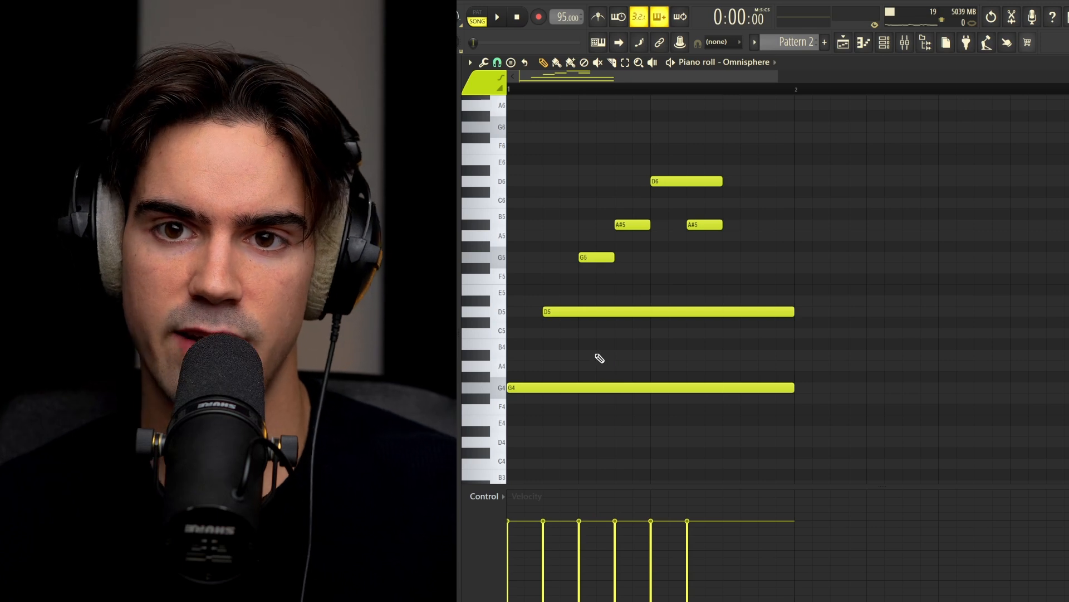
- Copy the short G5 to the start of beat 4 and slice the D5 half a beat before bar 2
{"action": "scroll", "coordinate": [554, 227], "scroll_direction": "up", "scroll_amount": 2}
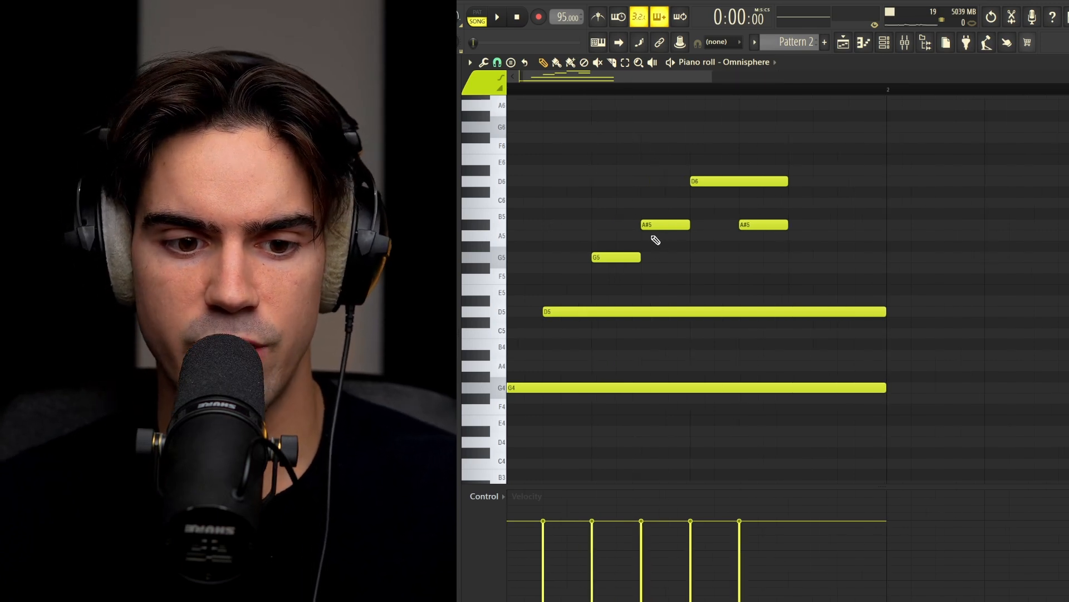
{"action": "left_click_drag", "start_coordinate": [616, 257], "coordinate": [813, 258], "text": "shift"}
{"action": "left_click_drag", "start_coordinate": [683, 132], "coordinate": [972, 439], "text": "ctrl"}
{"action": "left_click_drag", "start_coordinate": [850, 174], "coordinate": [890, 327], "text": "ctrl"}
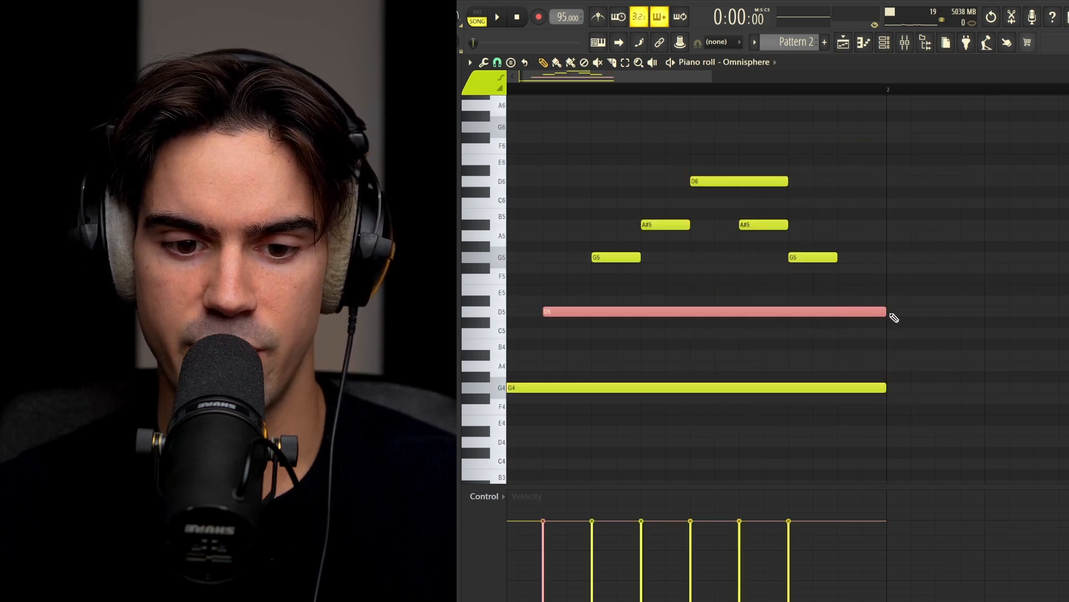
{"action": "left_click", "coordinate": [885, 327], "text": "ctrl"}
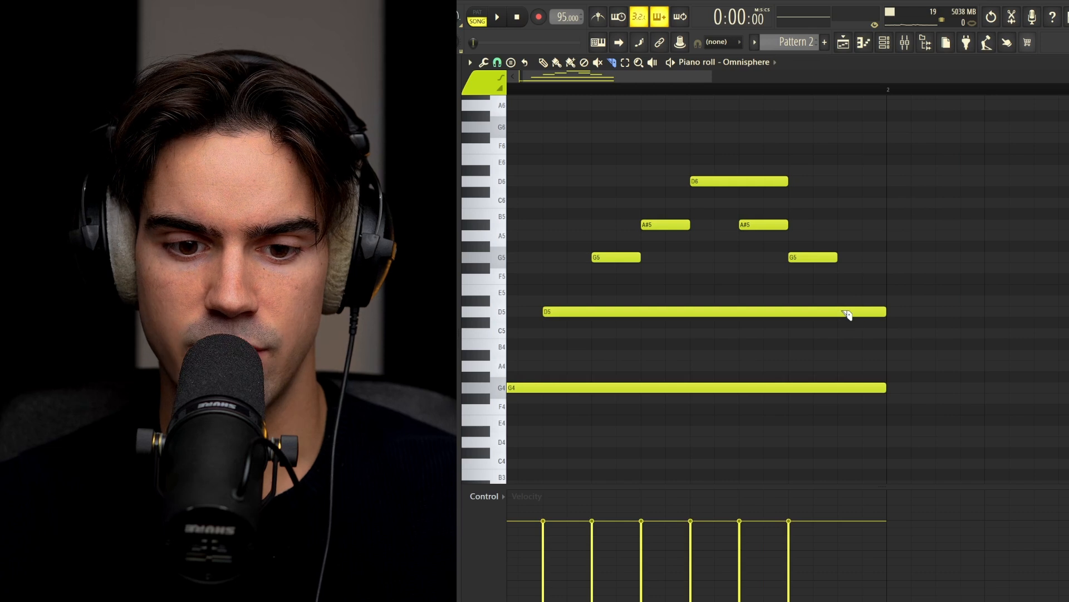
{"action": "left_click", "coordinate": [844, 311]}
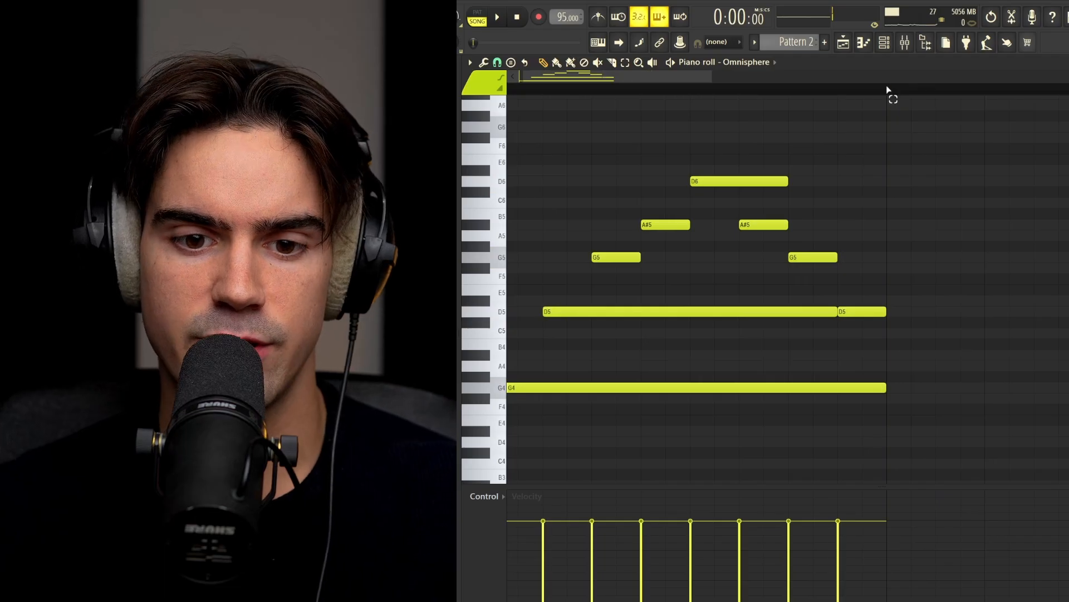
- Extend the second G5 to the end of bar 1 and vary the note velocities across the bar
{"action": "left_click_drag", "start_coordinate": [890, 91], "coordinate": [508, 91], "text": "ctrl"}
{"action": "left_click", "coordinate": [816, 213], "text": "ctrl"}
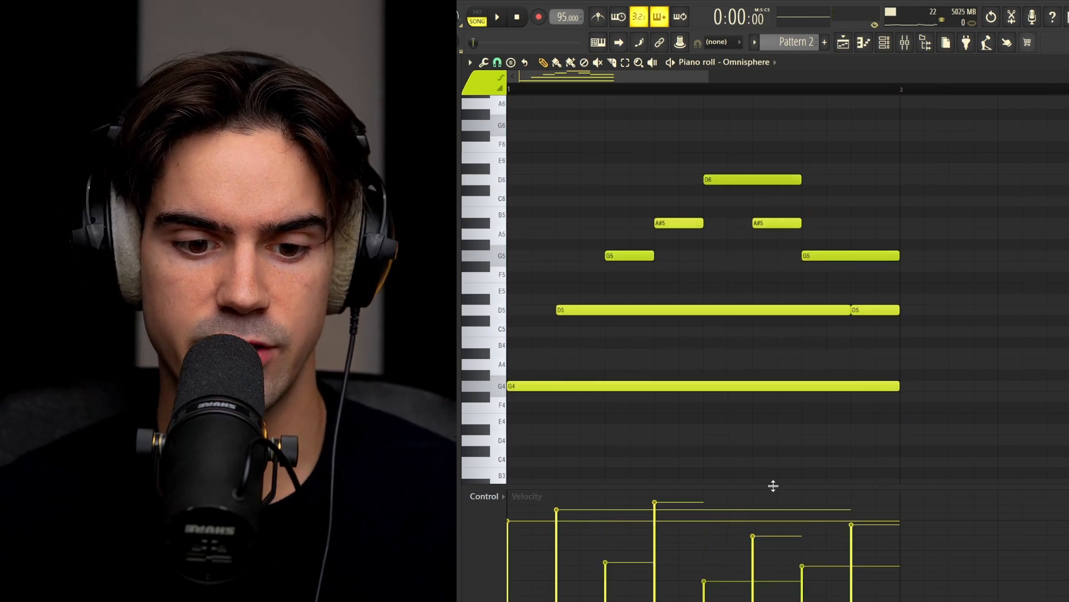
- Enlarge the velocity lane, examine the velocities of the D6 and first A#5 notes, reduce the lane and play the pattern
{"action": "left_click_drag", "start_coordinate": [773, 486], "coordinate": [679, 238]}
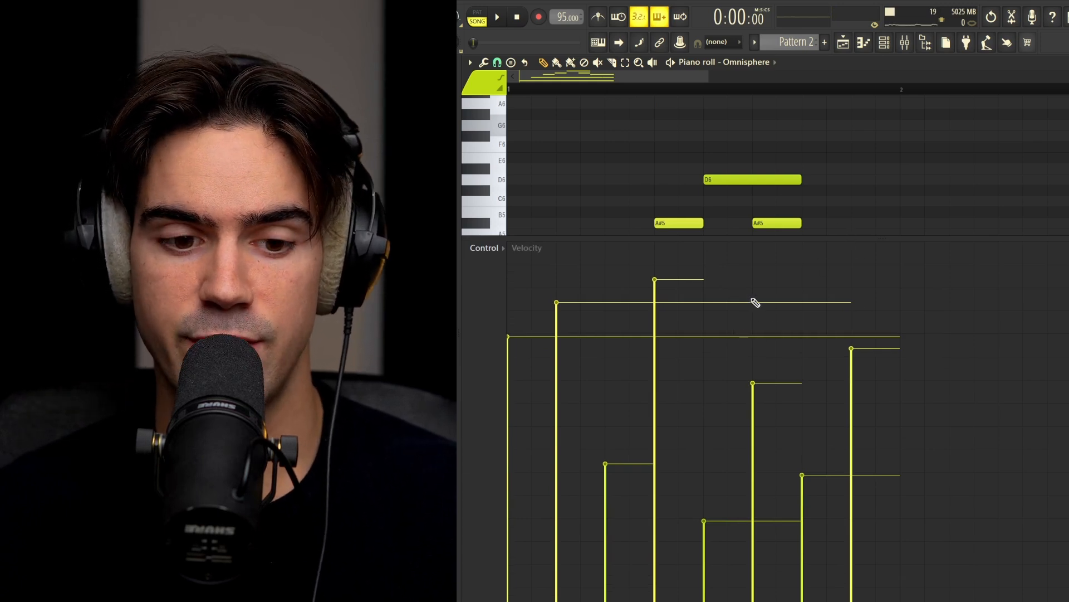
{"action": "left_click_drag", "start_coordinate": [733, 238], "coordinate": [752, 433]}
{"action": "left_click", "coordinate": [723, 179]}
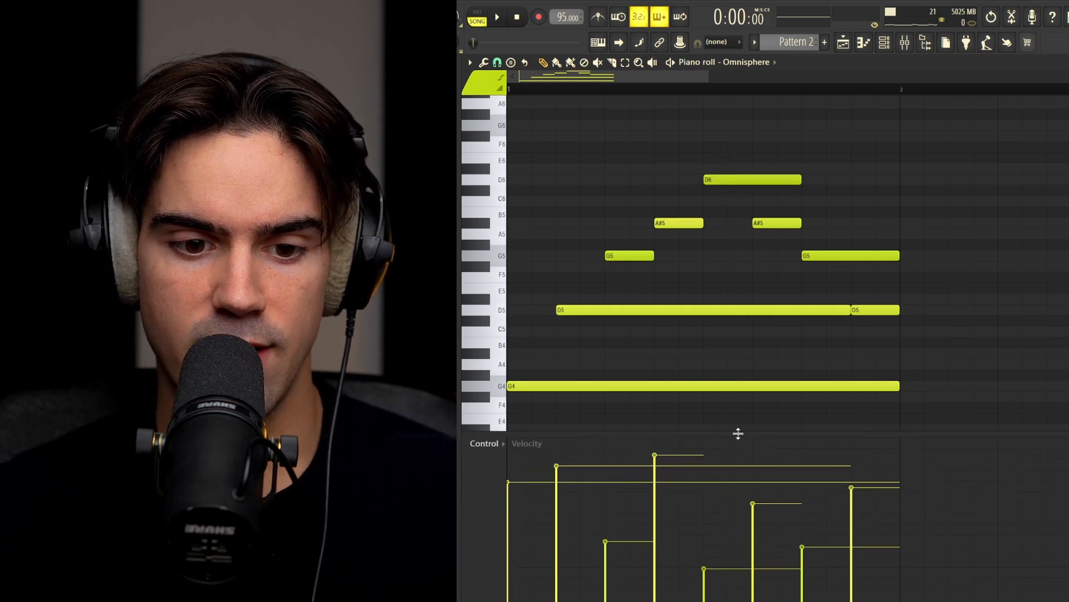
{"action": "left_click", "coordinate": [705, 180]}
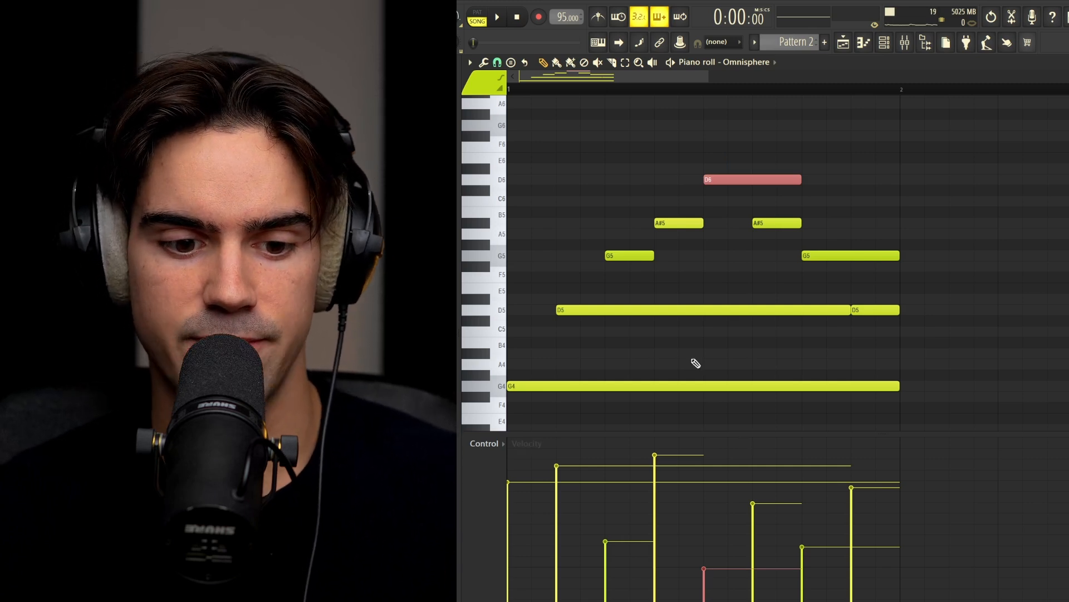
{"action": "left_click_drag", "start_coordinate": [669, 208], "coordinate": [668, 242]}
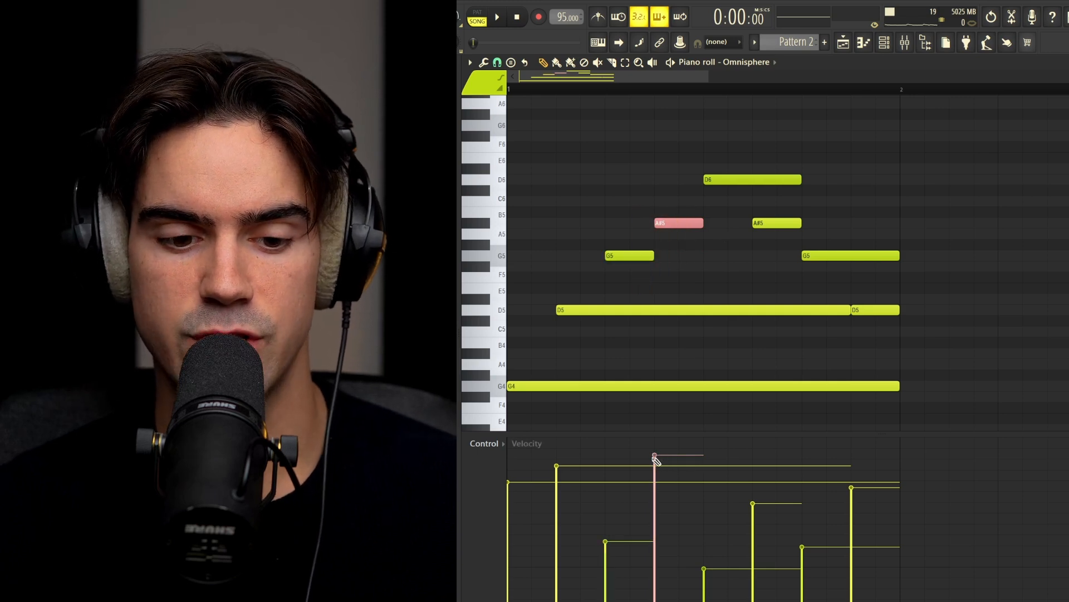
{"action": "left_click_drag", "start_coordinate": [706, 436], "coordinate": [706, 504]}
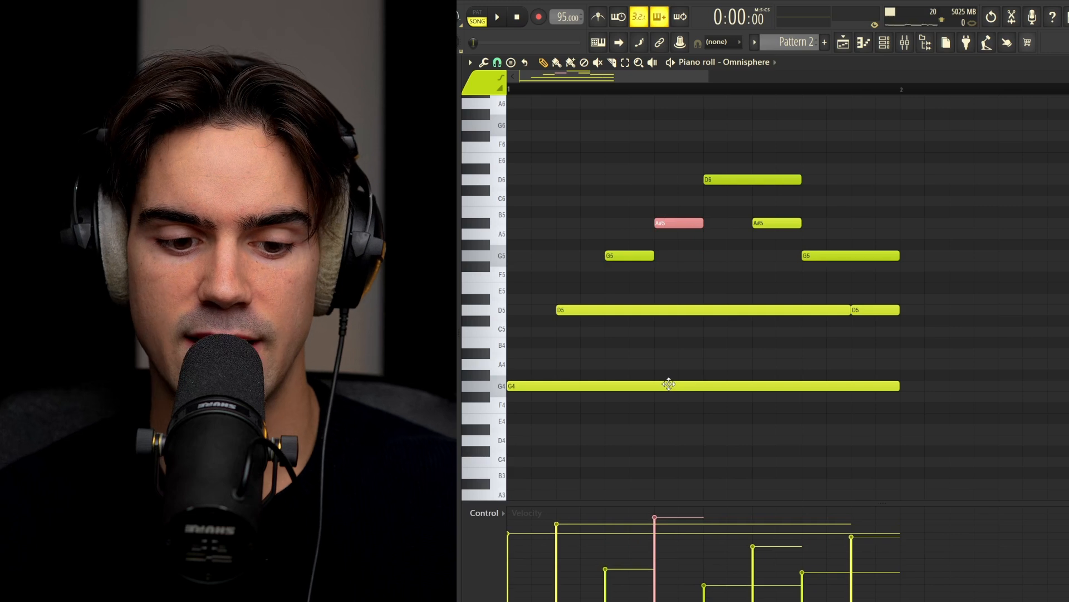
{"action": "left_click", "coordinate": [669, 384]}
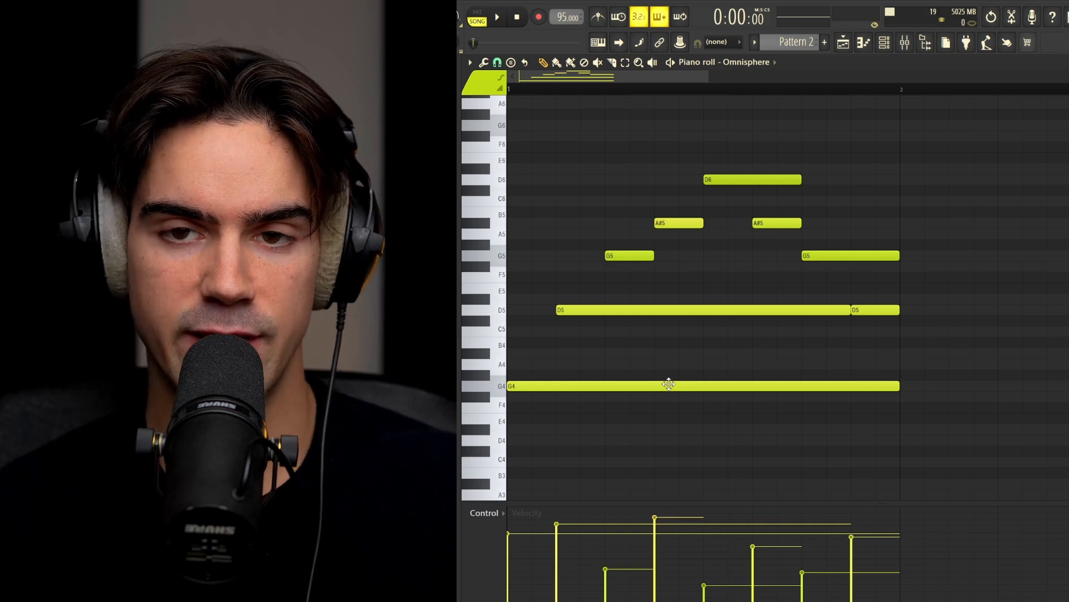
{"action": "key", "text": "space"}
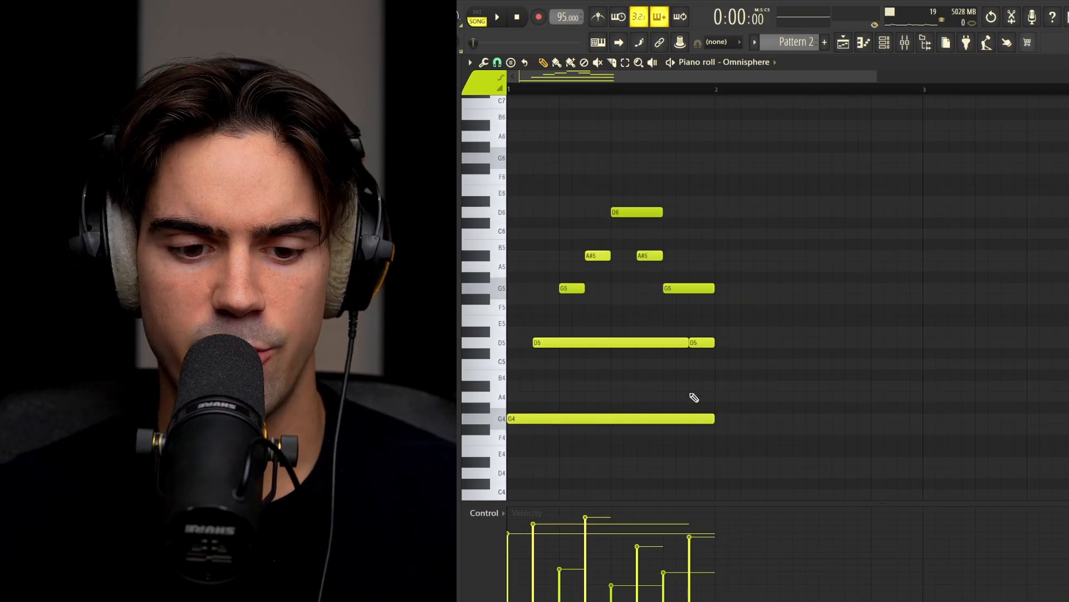
- Duplicate the full-bar G4 note into bar 2 and raise the copy five semitones to C5
{"action": "left_click_drag", "start_coordinate": [694, 398], "coordinate": [668, 437]}
{"action": "key", "text": "ctrl+b"}
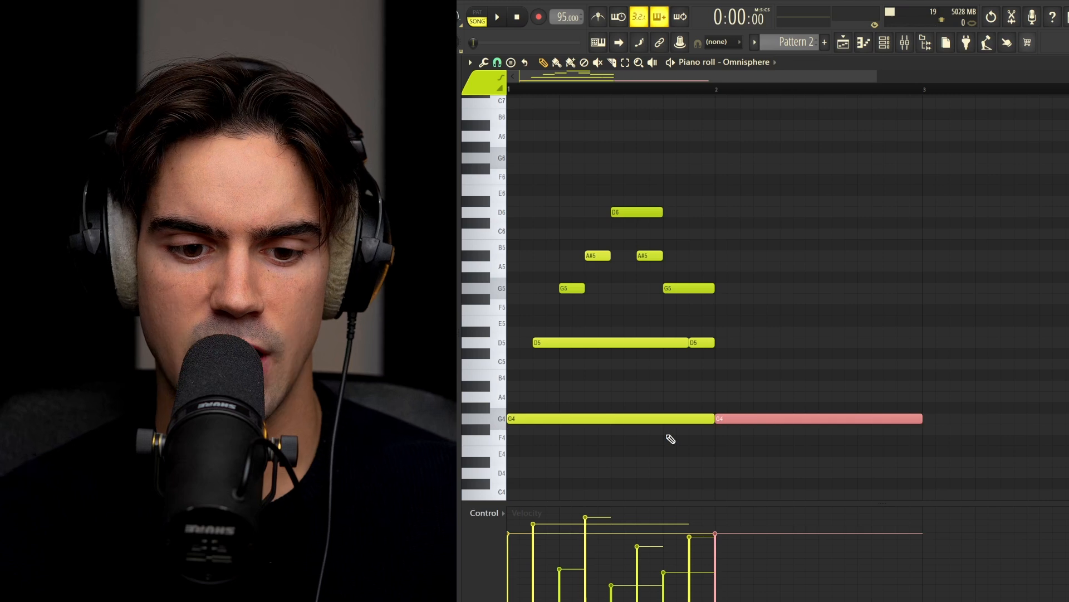
{"action": "key", "text": "Up"}
{"action": "key", "text": "Up"}
{"action": "key", "text": "Up"}
{"action": "key", "text": "Up"}
{"action": "key", "text": "Up"}
{"action": "key", "text": "ctrl+d"}
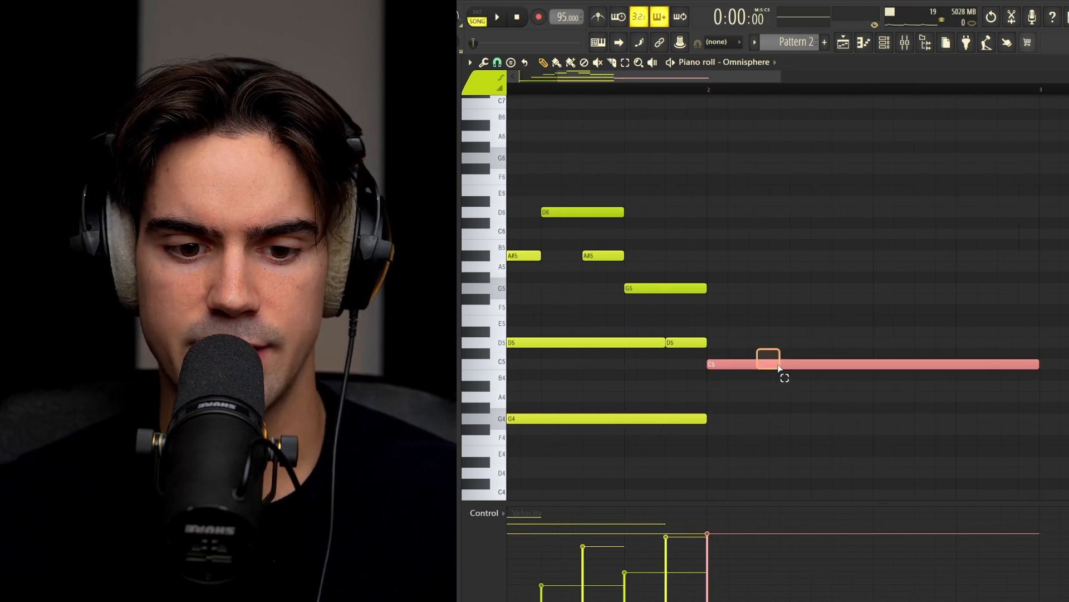
{"action": "left_click_drag", "start_coordinate": [778, 365], "coordinate": [795, 367]}
{"action": "key", "text": "ctrl+d"}
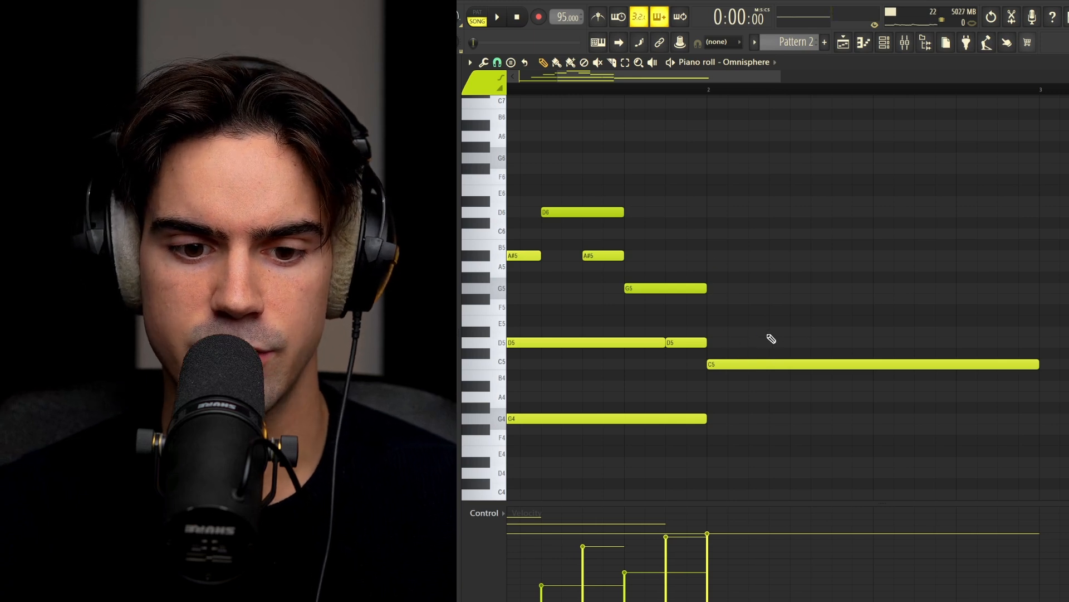
- Add half-beat G5 notes half a beat and one and a half beats into bar 2, with a one-beat C6 from beat 2
{"action": "left_click", "coordinate": [767, 332]}
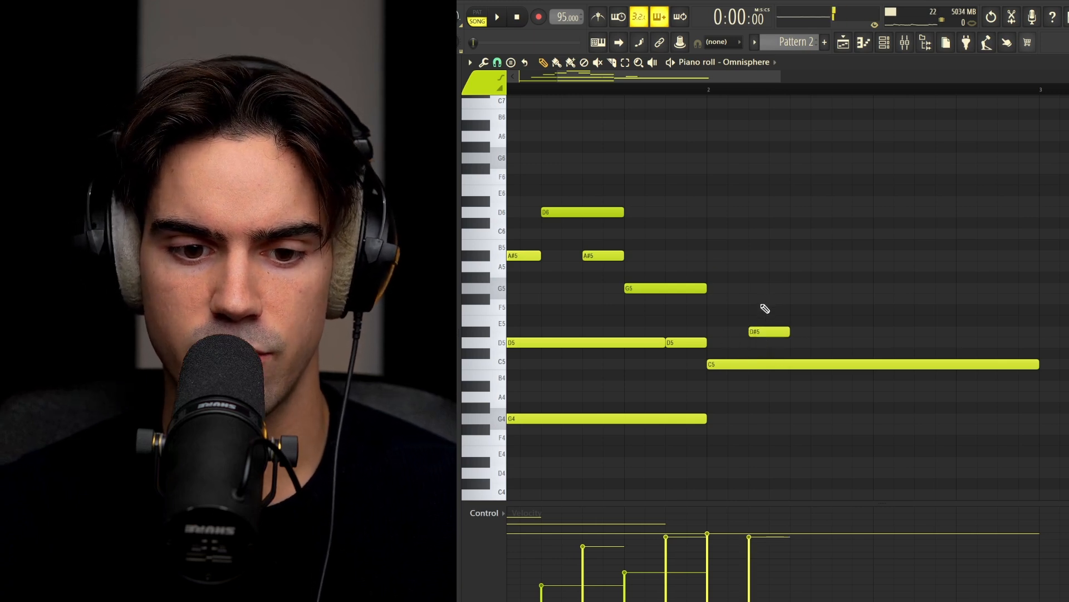
{"action": "left_click", "coordinate": [766, 289]}
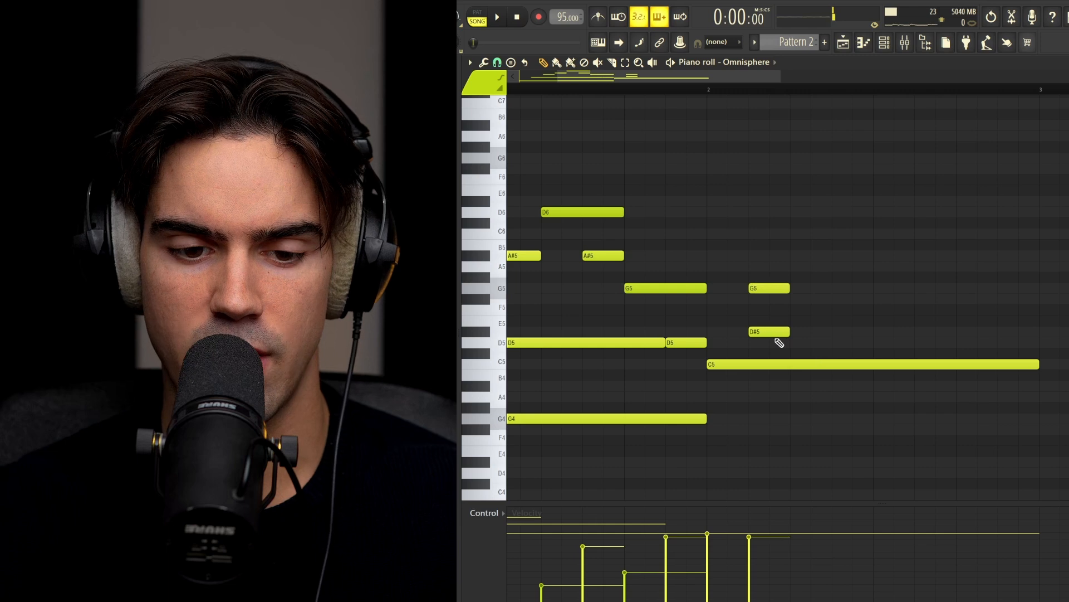
{"action": "right_click", "coordinate": [779, 331]}
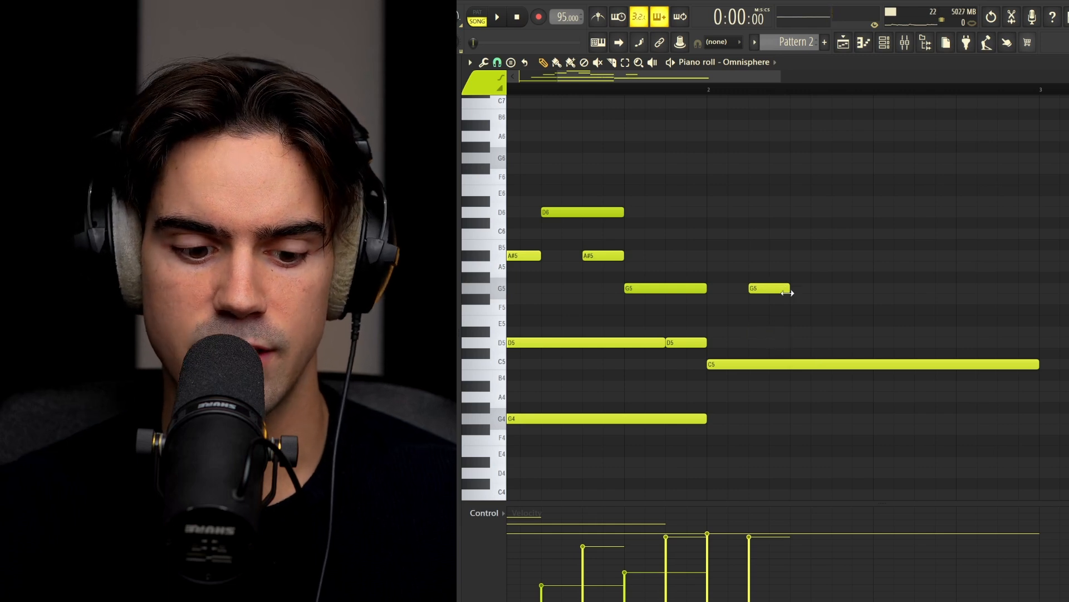
{"action": "left_click", "coordinate": [797, 234]}
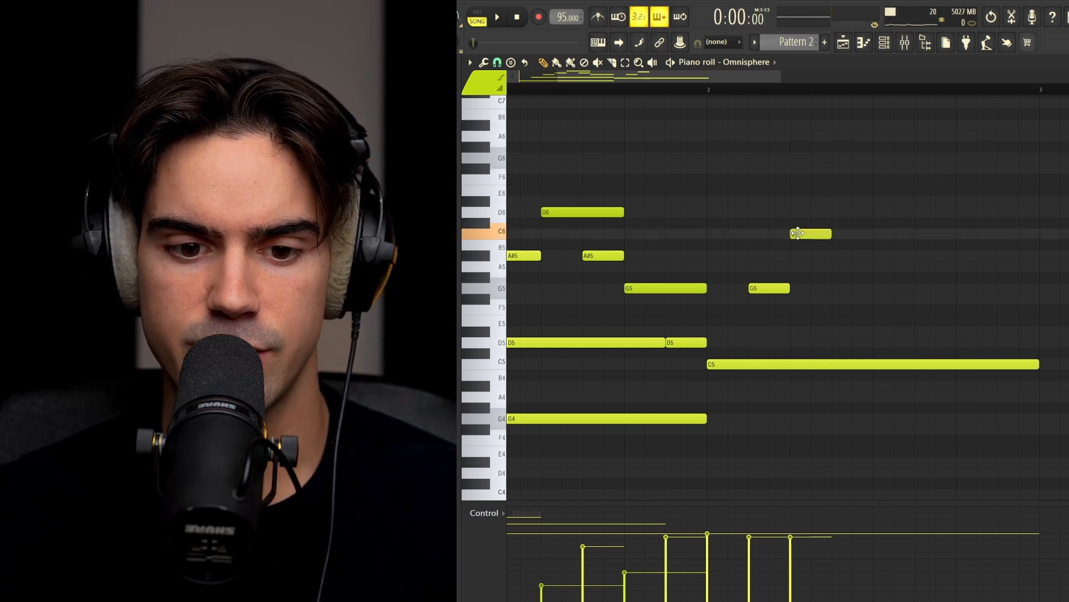
{"action": "left_click", "coordinate": [842, 288]}
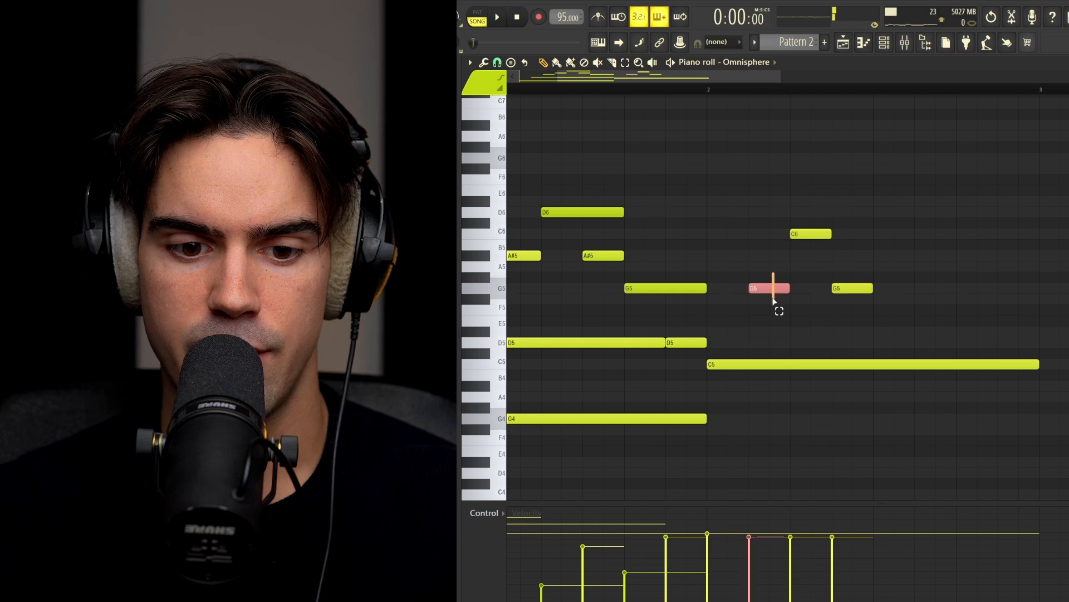
{"action": "left_click_drag", "start_coordinate": [830, 234], "coordinate": [871, 234]}
- Add a one-beat D#6 from the middle of bar 2 and play the pattern
{"action": "left_click_drag", "start_coordinate": [849, 212], "coordinate": [929, 212]}
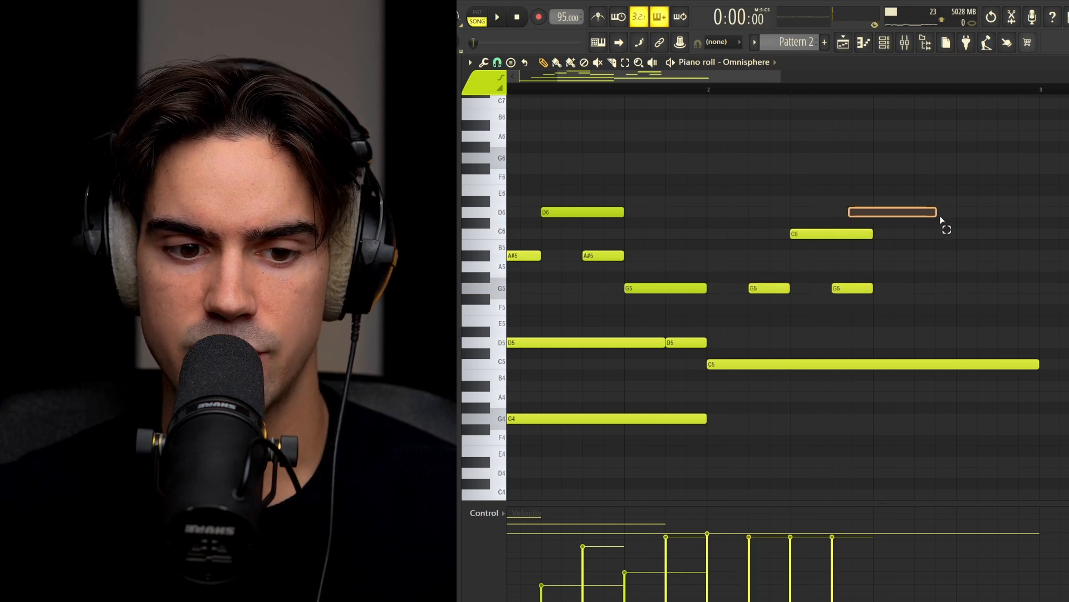
{"action": "left_click", "coordinate": [887, 201]}
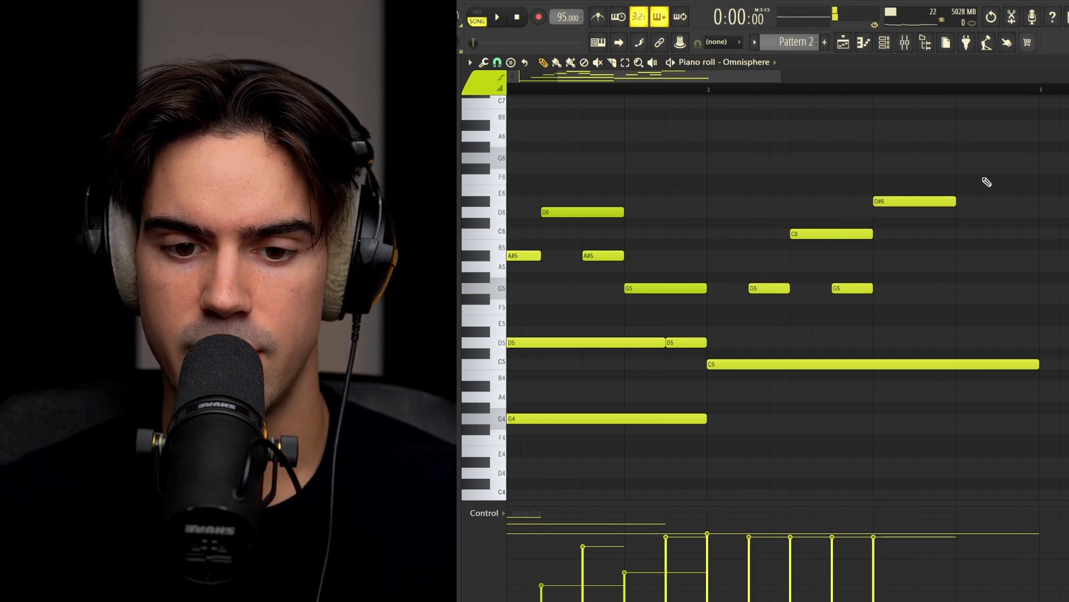
{"action": "scroll", "coordinate": [946, 312], "scroll_direction": "down", "scroll_amount": 2}
{"action": "key", "text": "ctrl+a"}
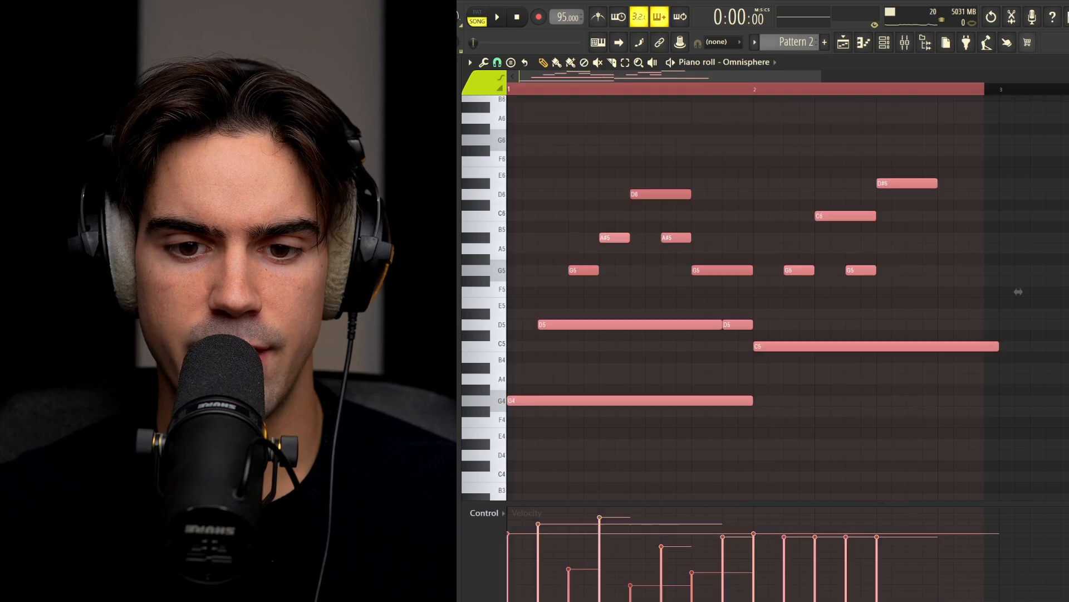
{"action": "left_click", "coordinate": [790, 188], "text": "ctrl"}
{"action": "key", "text": "space"}
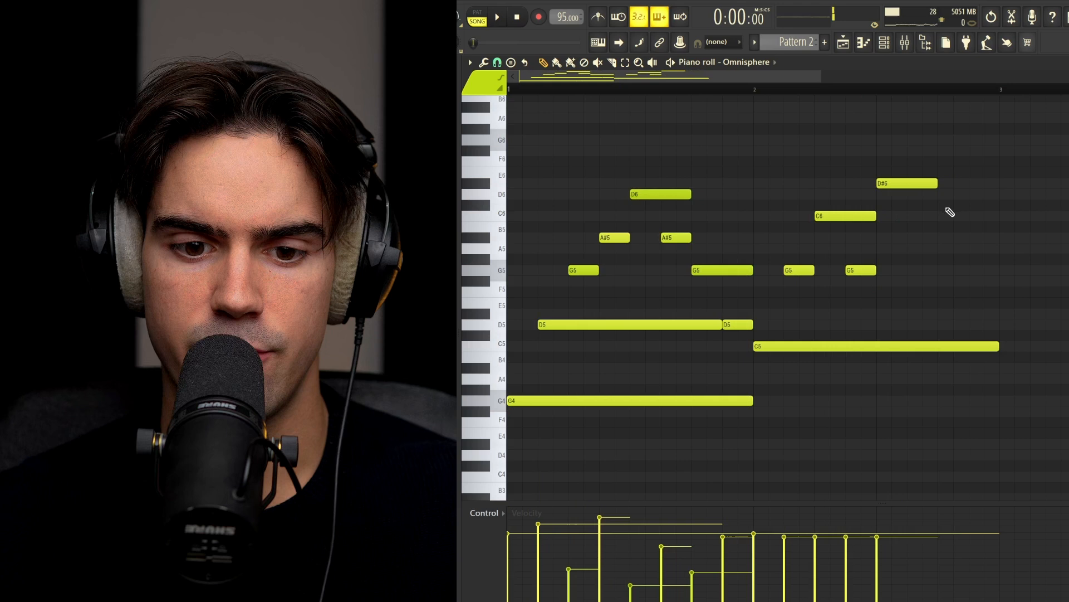
- Vary the velocities of the upper notes in bar 2 and shorten the C5 to end with the D#6
{"action": "left_click_drag", "start_coordinate": [717, 127], "coordinate": [588, 351]}
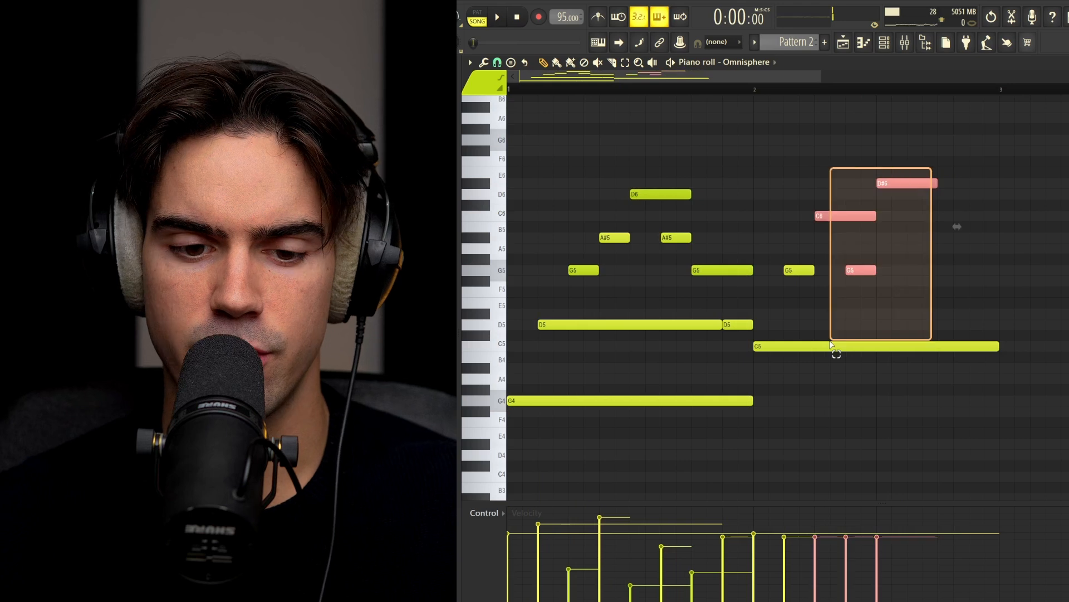
{"action": "left_click_drag", "start_coordinate": [829, 344], "coordinate": [807, 356]}
{"action": "left_click", "coordinate": [805, 335], "text": "ctrl"}
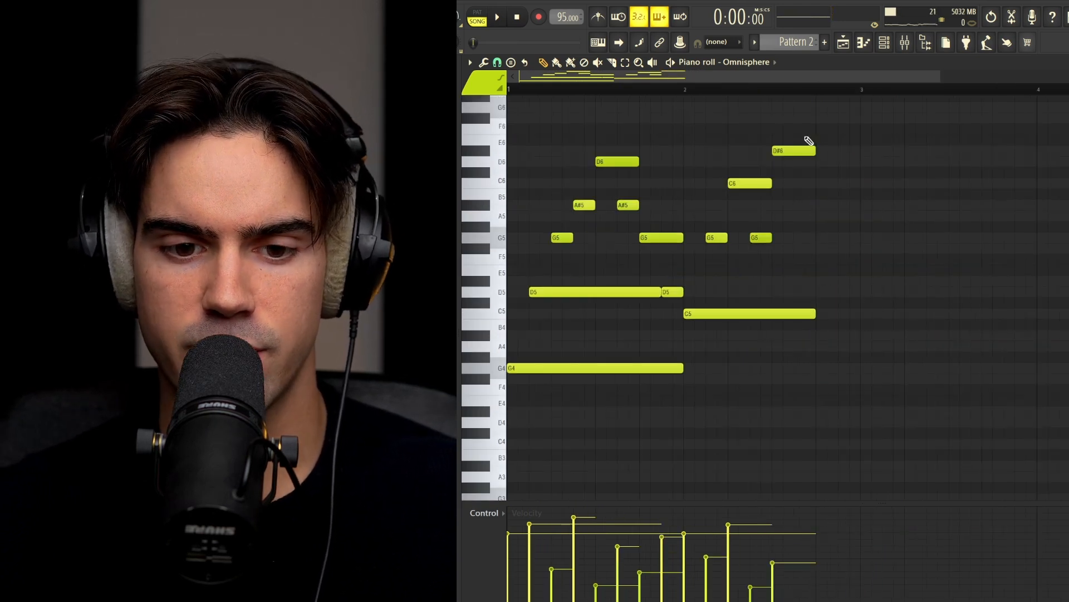
{"action": "left_click_drag", "start_coordinate": [829, 135], "coordinate": [892, 340]}
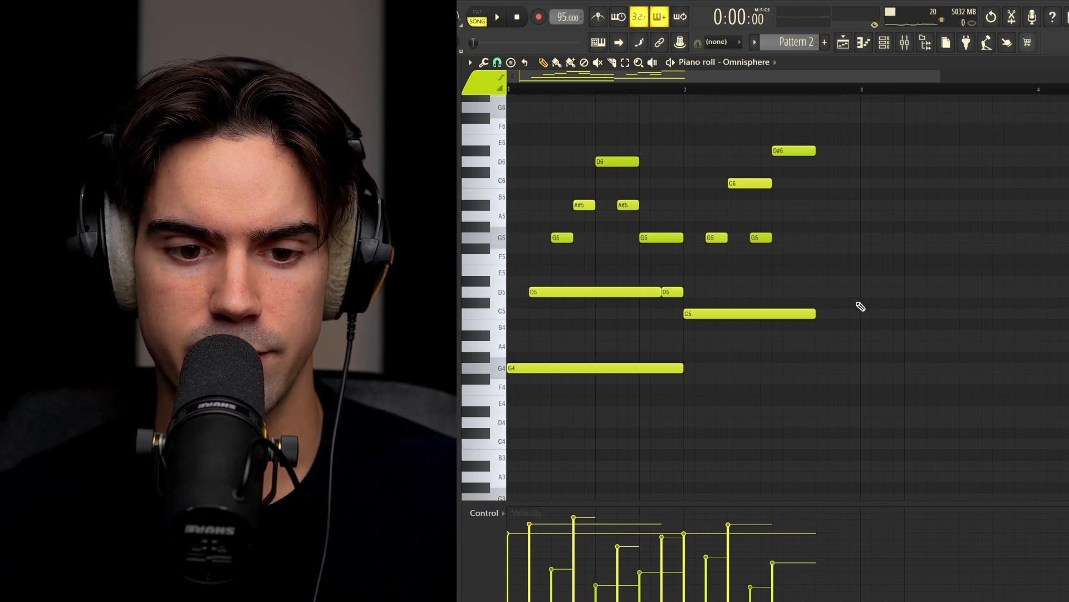
- Place staggered three-beat notes in bar 3: D5 at the start, F#5, C6 and D6 after half, one and two beats, and D5 after 3.5
{"action": "scroll", "coordinate": [861, 306], "scroll_direction": "up", "scroll_amount": 1}
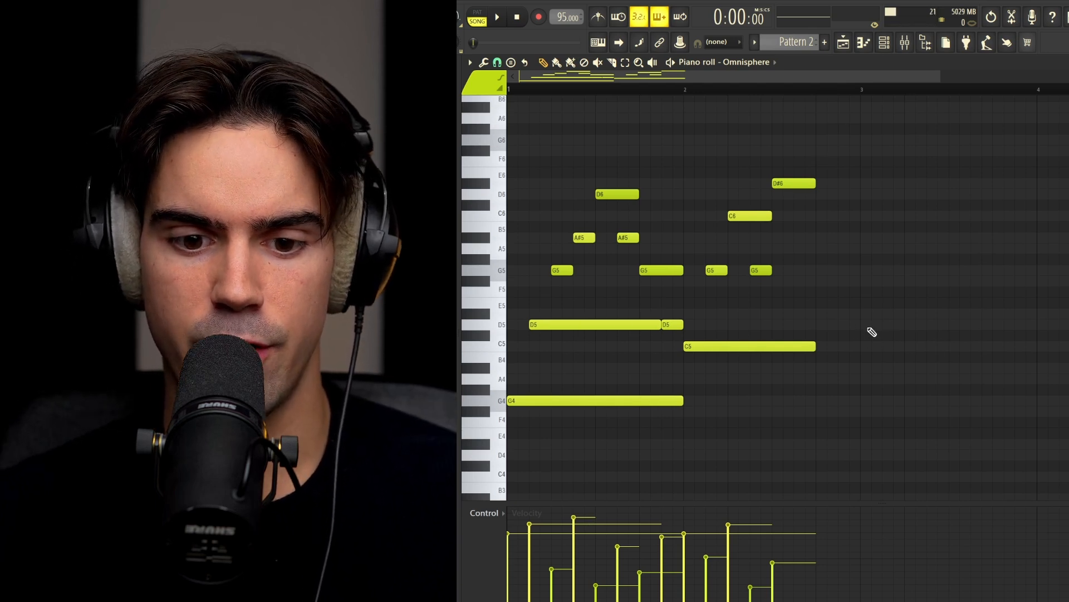
{"action": "left_click_drag", "start_coordinate": [559, 330], "coordinate": [901, 325]}
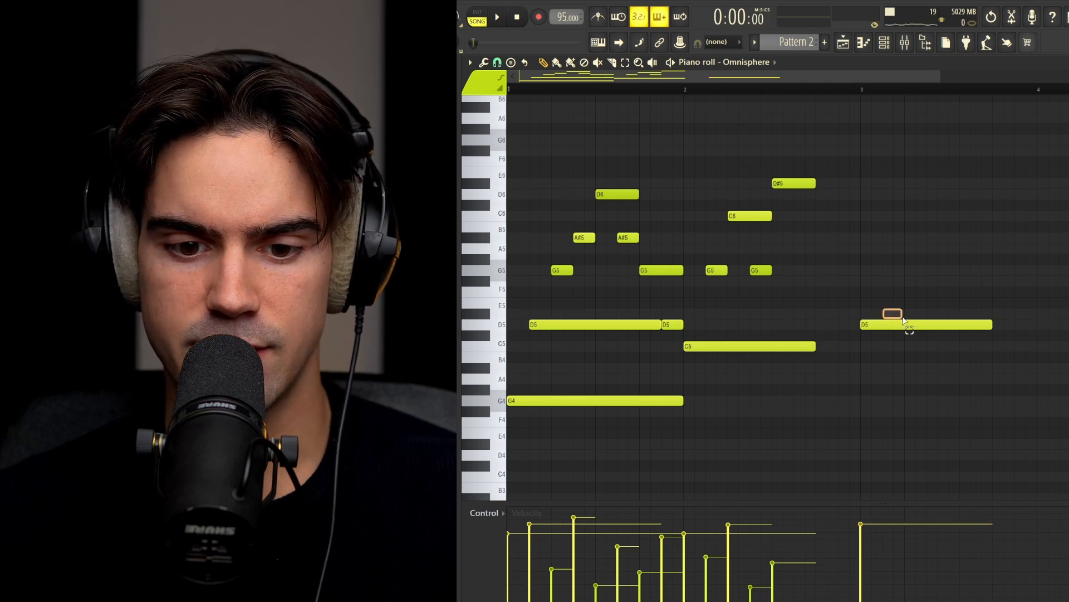
{"action": "left_click", "coordinate": [896, 281]}
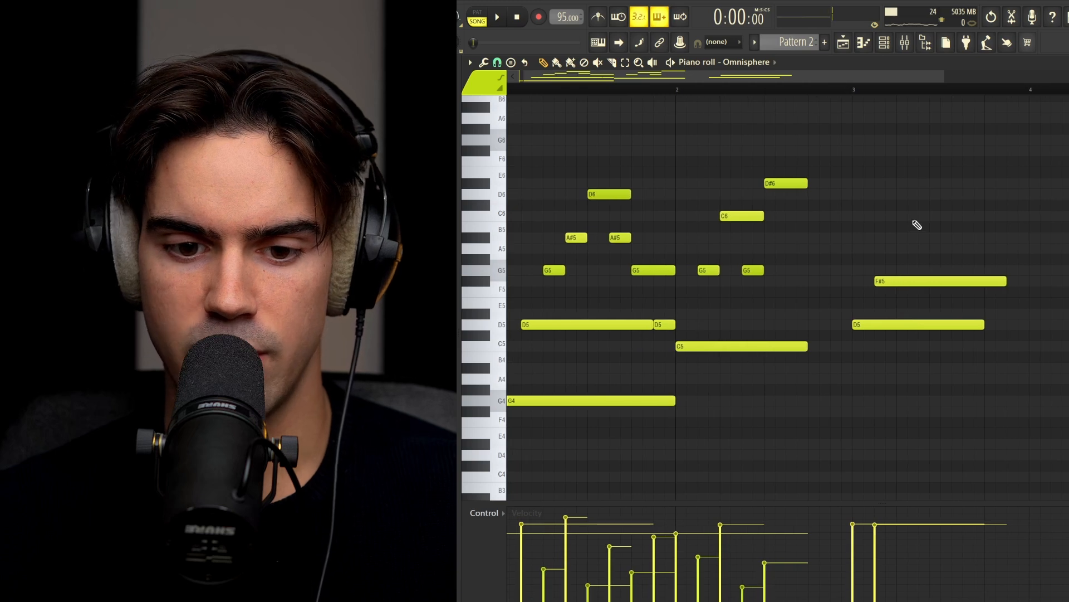
{"action": "left_click_drag", "start_coordinate": [914, 224], "coordinate": [931, 377]}
{"action": "left_click", "coordinate": [930, 377]}
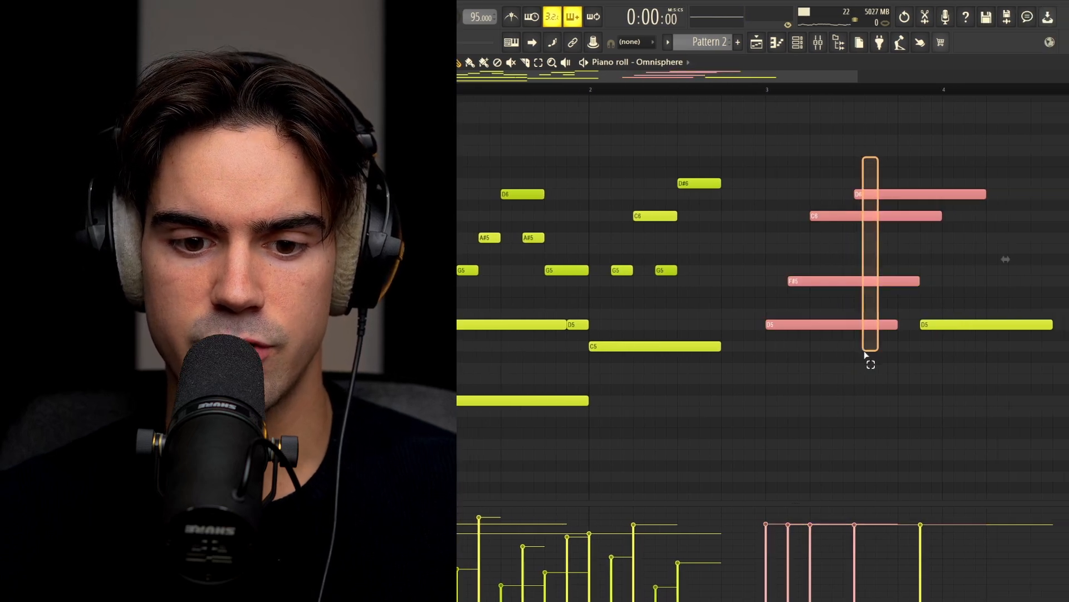
- Examine which staggered notes in bar 3 overlap at each strum position by selecting them in groups
{"action": "left_click_drag", "start_coordinate": [864, 352], "coordinate": [913, 352]}
{"action": "left_click", "coordinate": [880, 251], "text": "ctrl"}
{"action": "scroll", "coordinate": [861, 195], "scroll_direction": "up", "scroll_amount": 4}
{"action": "scroll", "coordinate": [814, 220], "scroll_direction": "up", "scroll_amount": 1}
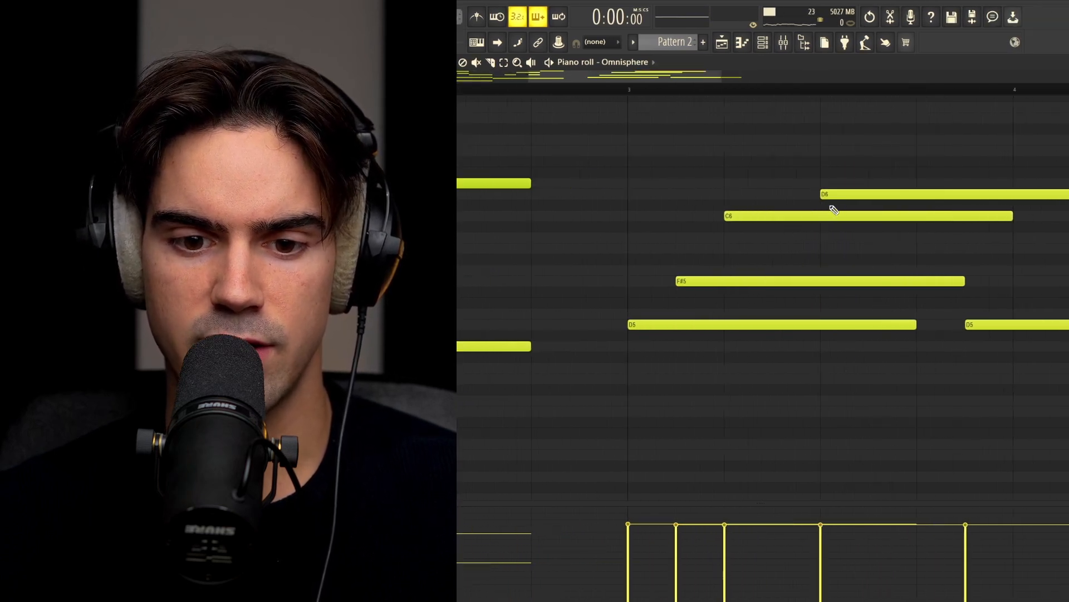
{"action": "left_click", "coordinate": [824, 193], "text": "ctrl"}
{"action": "left_click", "coordinate": [831, 215], "text": "ctrl"}
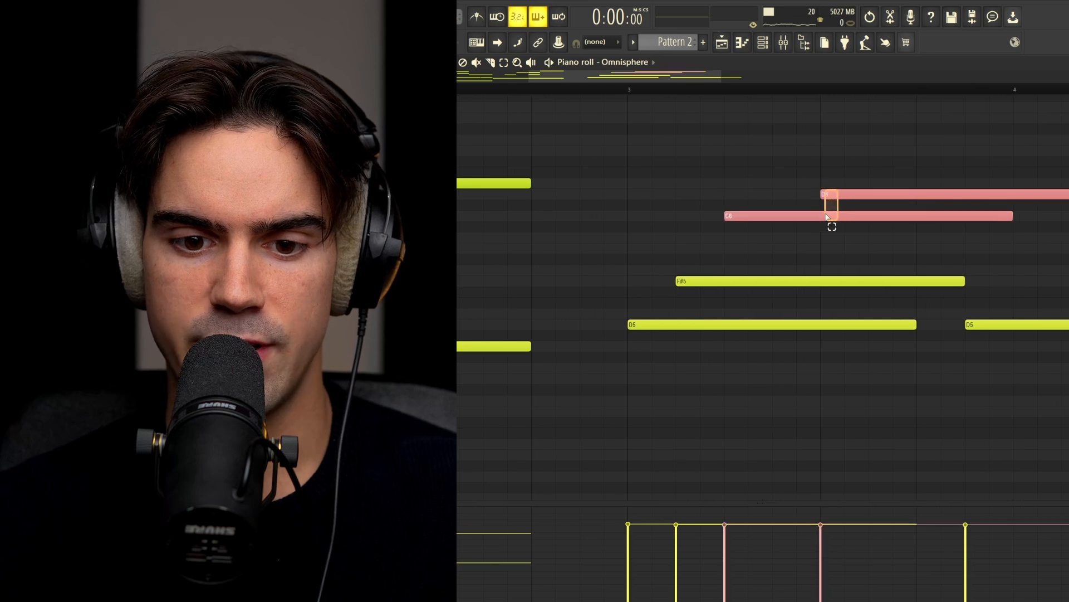
{"action": "scroll", "coordinate": [791, 267], "scroll_direction": "down", "scroll_amount": 5}
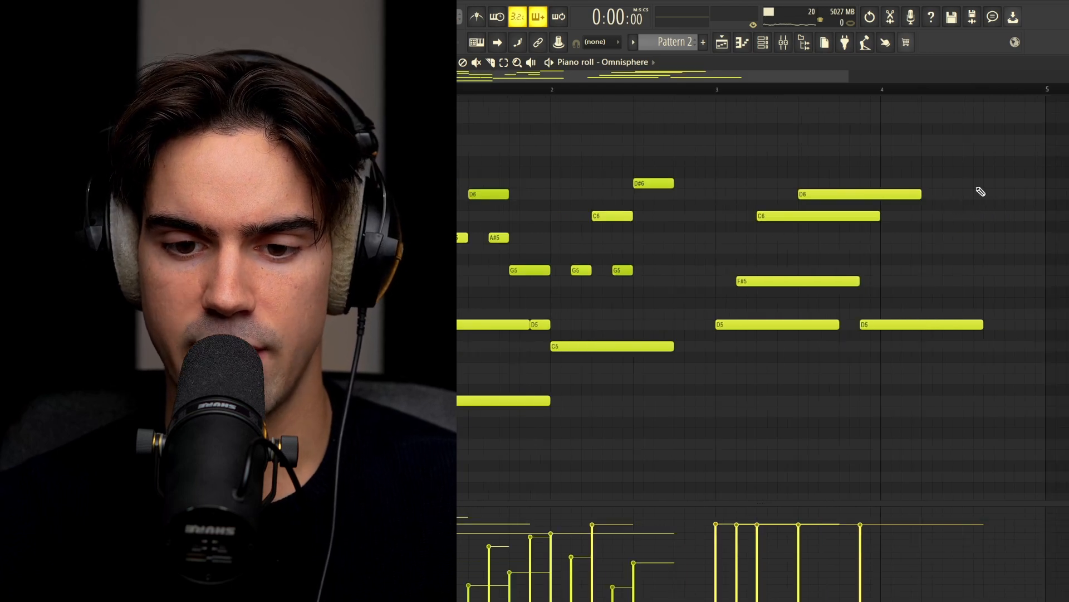
{"action": "left_click_drag", "start_coordinate": [975, 179], "coordinate": [970, 285]}
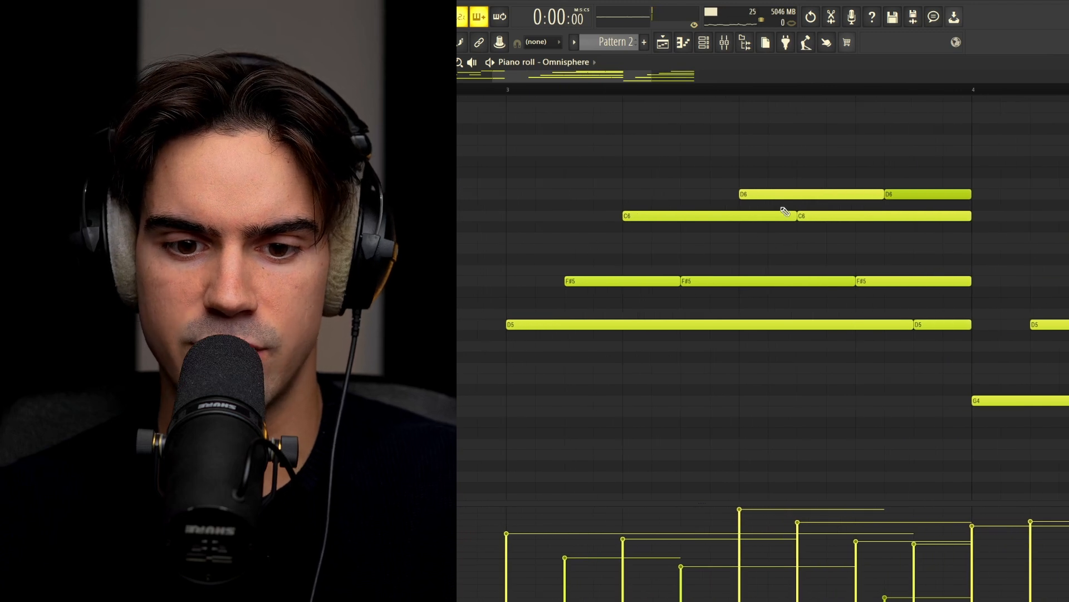
- Examine the consecutive F#5 notes in bar 3 and play the pattern from the start of that bar
{"action": "left_click_drag", "start_coordinate": [914, 150], "coordinate": [674, 353]}
{"action": "left_click", "coordinate": [683, 281]}
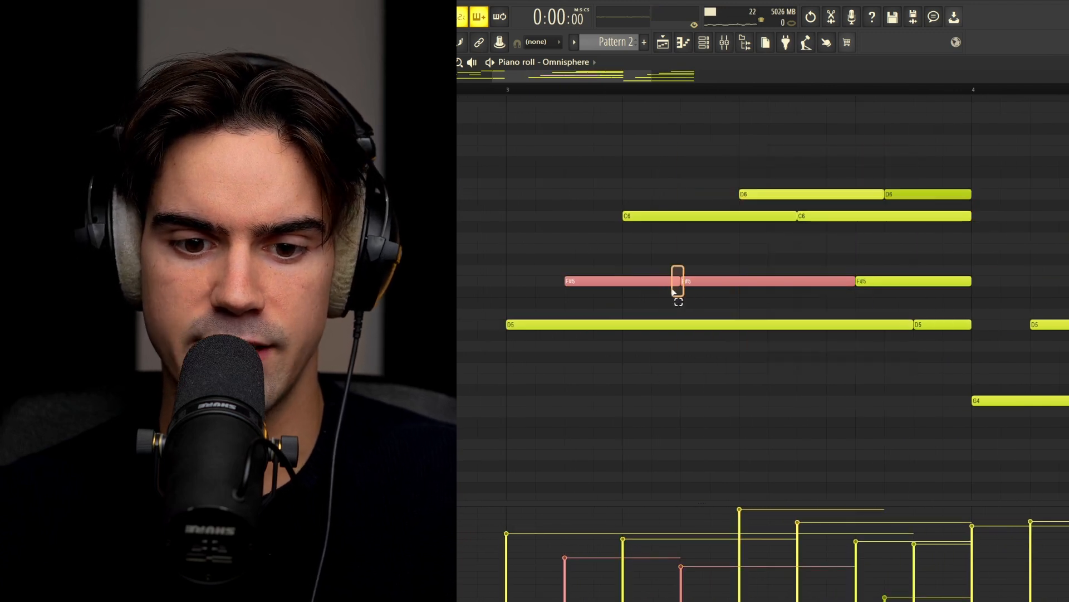
{"action": "left_click", "coordinate": [667, 281], "text": "ctrl"}
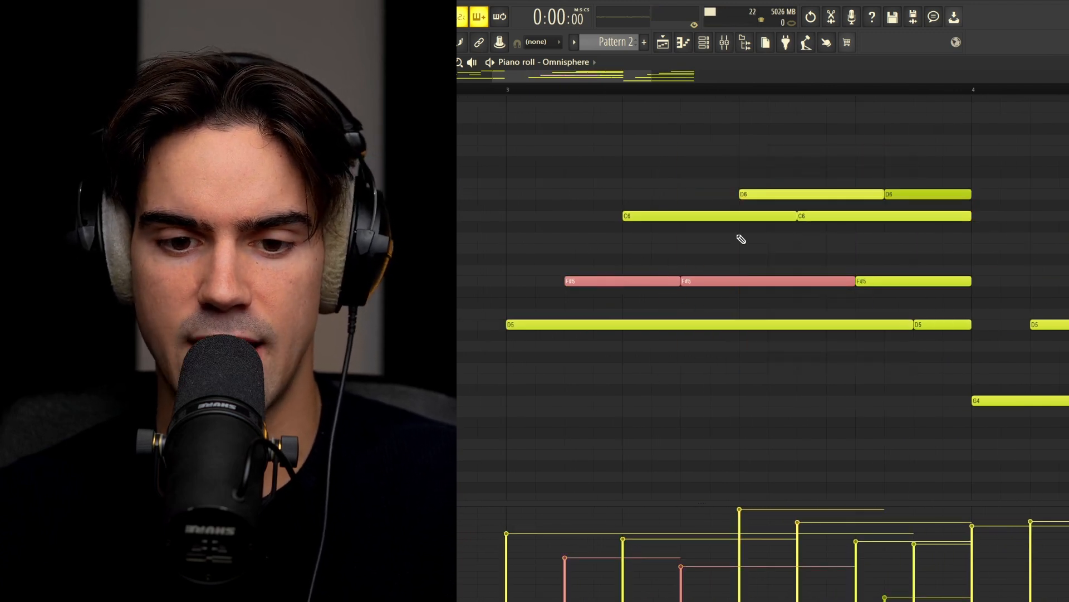
{"action": "key", "text": "ctrl+d"}
{"action": "left_click", "coordinate": [509, 90]}
{"action": "key", "text": "space"}
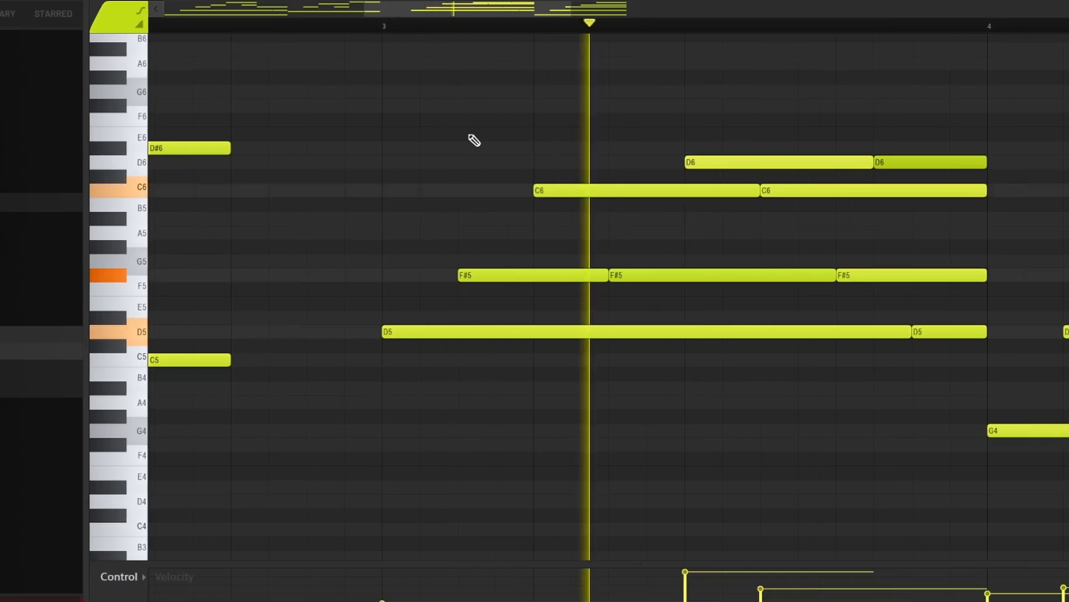
- Shrink the velocity area and examine the retriggered D6, C6 and F#5 notes in bar 3
{"action": "left_click", "coordinate": [656, 163], "text": "ctrl"}
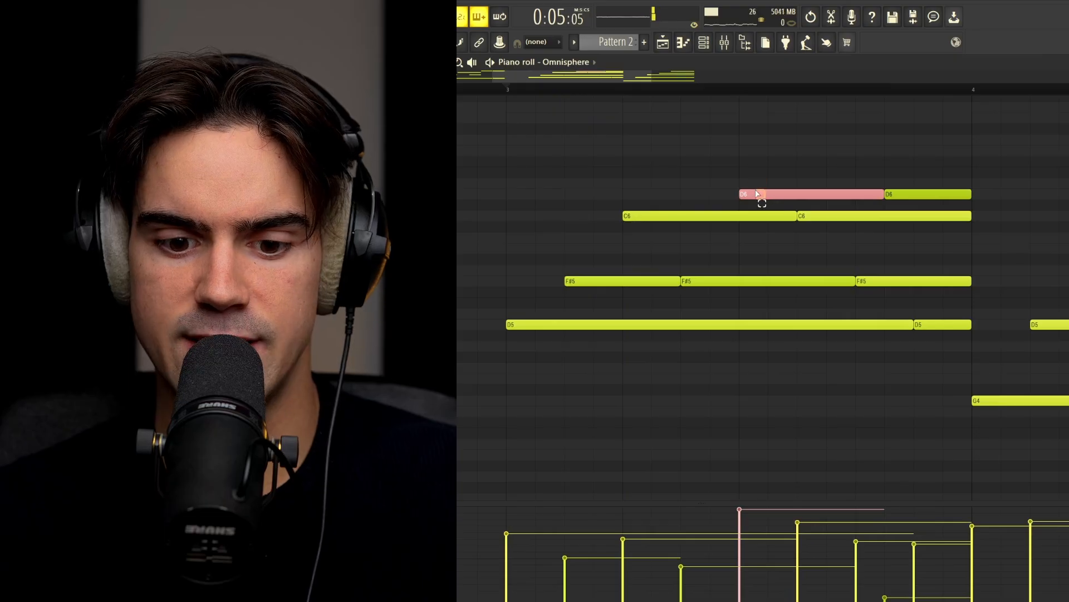
{"action": "mouse_move", "coordinate": [764, 503]}
{"action": "left_mouse_down"}
{"action": "mouse_move", "coordinate": [721, 306]}
{"action": "mouse_move", "coordinate": [747, 278]}
{"action": "mouse_move", "coordinate": [764, 524]}
{"action": "left_mouse_up"}
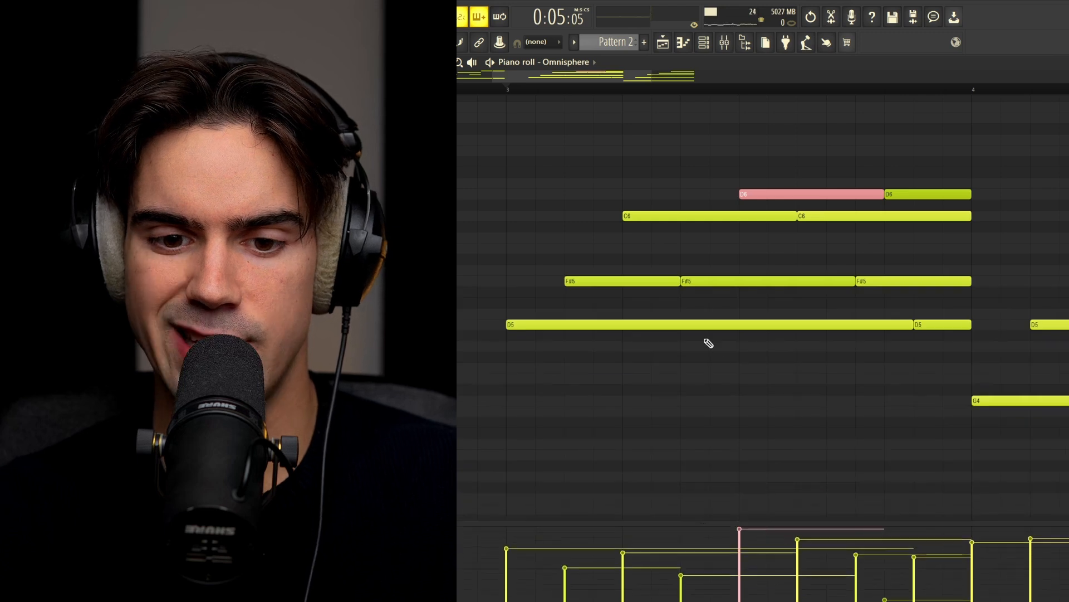
{"action": "scroll", "coordinate": [712, 209], "scroll_direction": "down", "scroll_amount": 1}
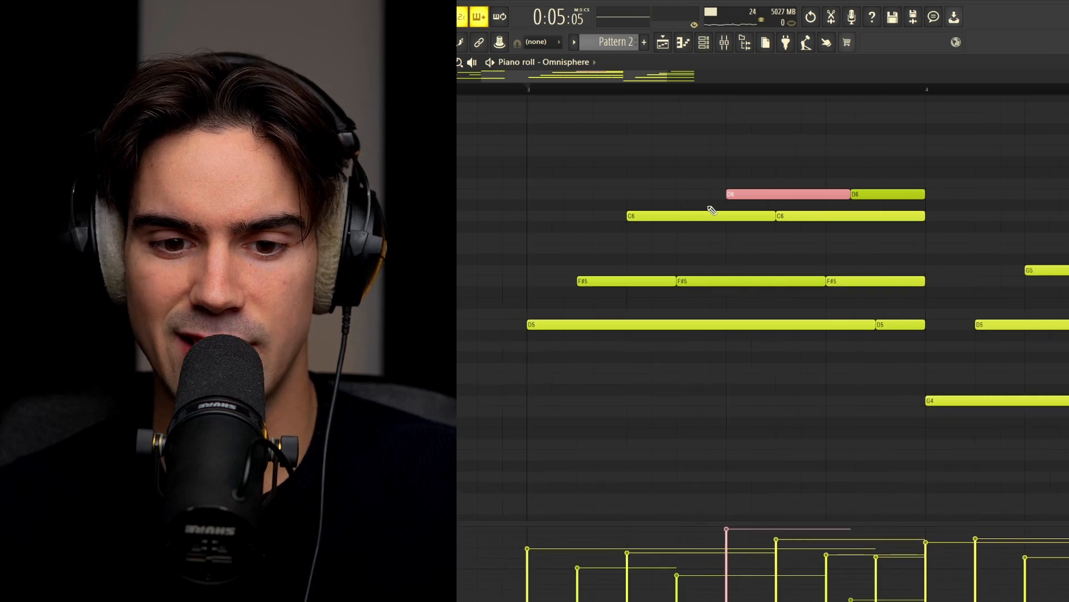
{"action": "left_click", "coordinate": [754, 206], "text": "ctrl"}
{"action": "scroll", "coordinate": [796, 196], "scroll_direction": "down", "scroll_amount": 1}
{"action": "left_click_drag", "start_coordinate": [797, 181], "coordinate": [865, 236]}
{"action": "left_click", "coordinate": [889, 248]}
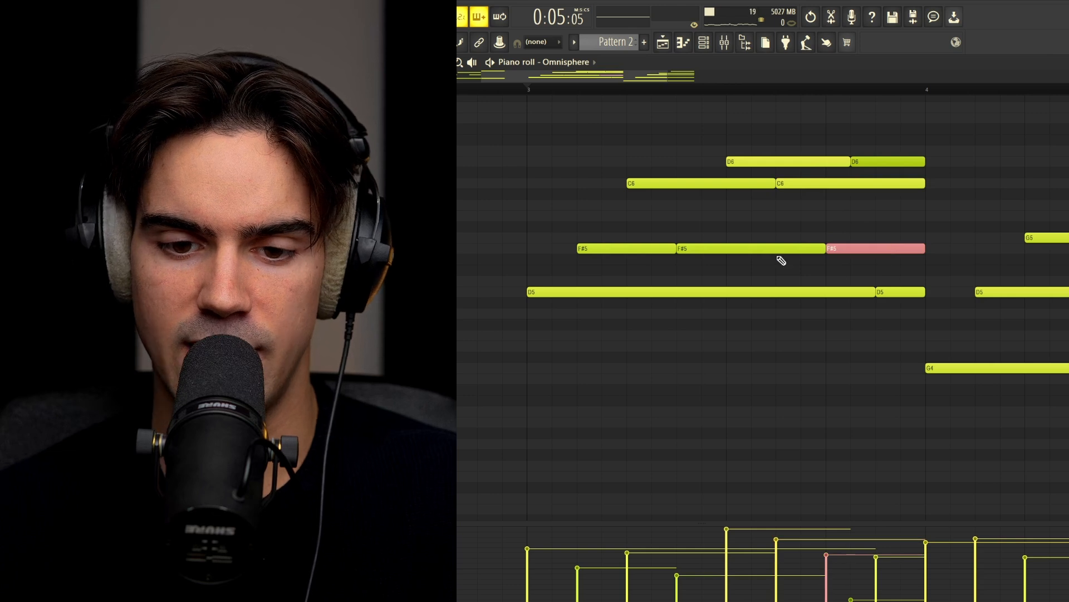
{"action": "scroll", "coordinate": [781, 263], "scroll_direction": "down", "scroll_amount": 1}
{"action": "scroll", "coordinate": [780, 301], "scroll_direction": "up", "scroll_amount": 2}
{"action": "left_click", "coordinate": [780, 335], "text": "ctrl"}
{"action": "scroll", "coordinate": [779, 333], "scroll_direction": "down", "scroll_amount": 1}
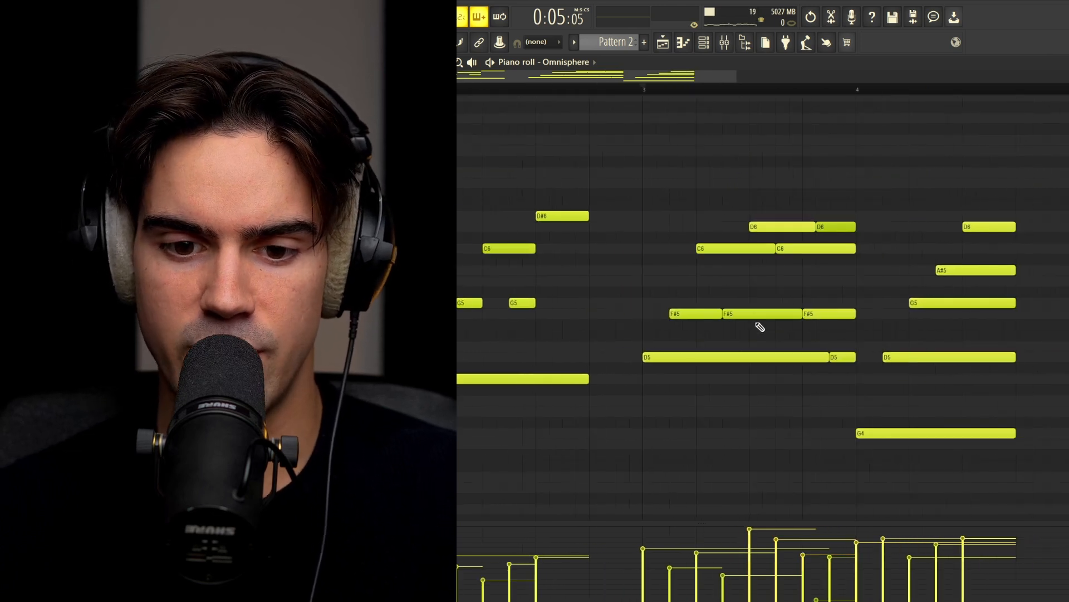
- Compare the note groups in bars 3, 4 and 2 and play back the complete four-bar melody
{"action": "left_click_drag", "start_coordinate": [721, 179], "coordinate": [858, 385]}
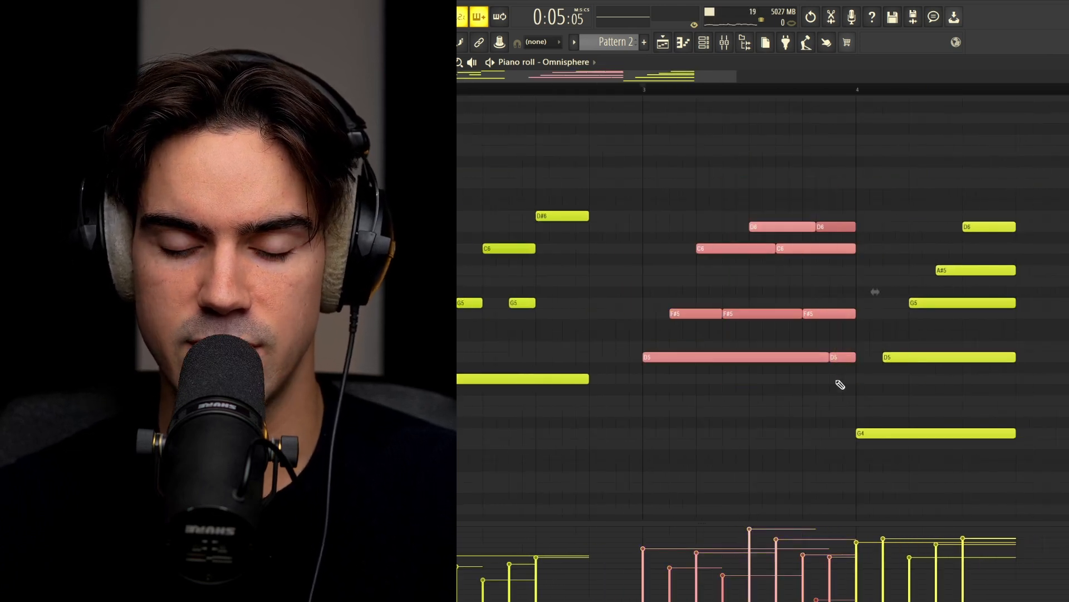
{"action": "left_click", "coordinate": [878, 329], "text": "ctrl"}
{"action": "scroll", "coordinate": [891, 223], "scroll_direction": "up", "scroll_amount": 2}
{"action": "left_click_drag", "start_coordinate": [900, 156], "coordinate": [910, 466]}
{"action": "scroll", "coordinate": [776, 418], "scroll_direction": "down", "scroll_amount": 3}
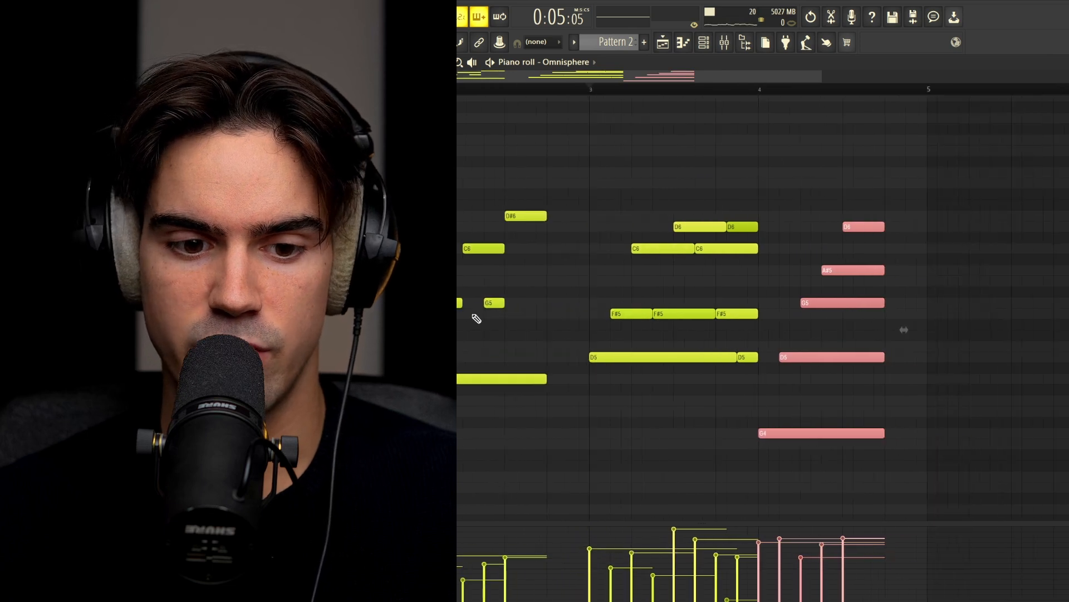
{"action": "scroll", "coordinate": [483, 279], "scroll_direction": "down", "scroll_amount": 2}
{"action": "left_click_drag", "start_coordinate": [488, 172], "coordinate": [527, 410]}
{"action": "left_click", "coordinate": [616, 254], "text": "ctrl"}
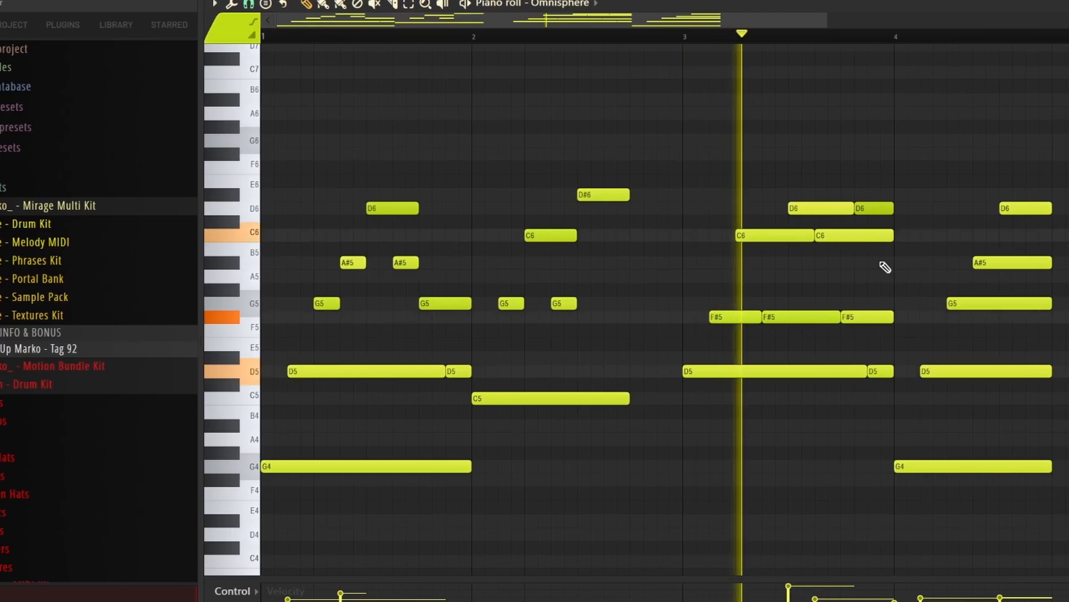
{"action": "scroll", "coordinate": [876, 277], "scroll_direction": "down", "scroll_amount": 1}
{"action": "scroll", "coordinate": [864, 287], "scroll_direction": "up", "scroll_amount": 5}
{"action": "scroll", "coordinate": [840, 301], "scroll_direction": "down", "scroll_amount": 3}
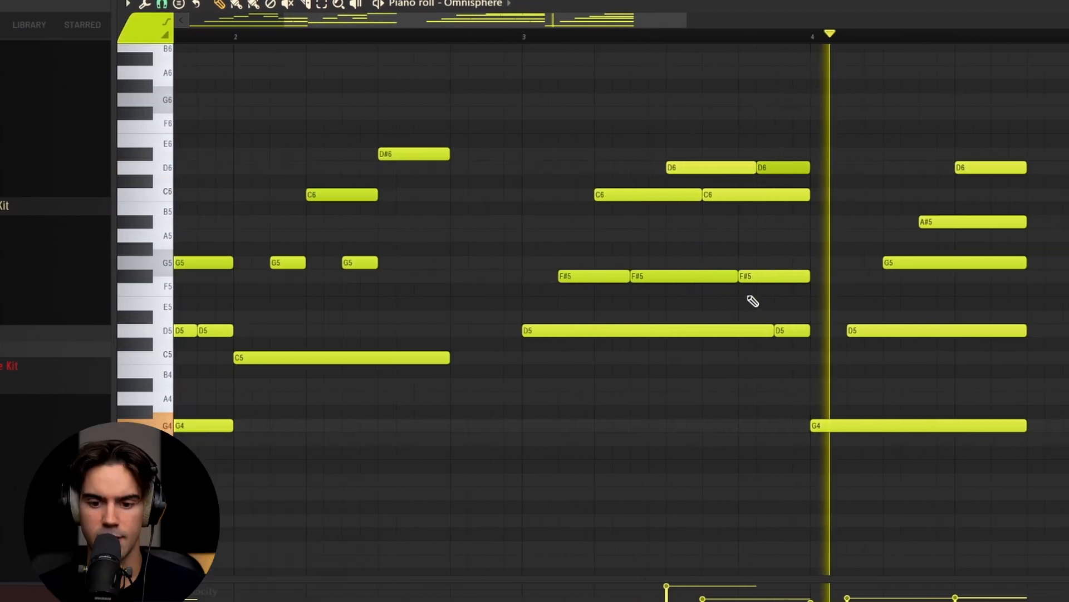
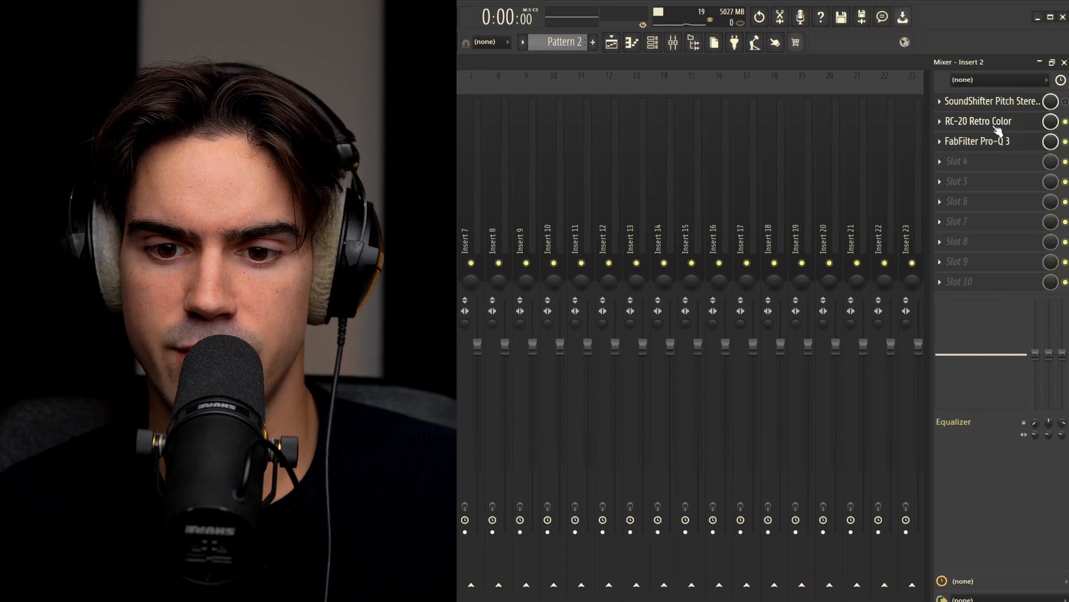
- Inspect the RC-20 Retro Color and FabFilter Pro-Q 3 settings on mixer insert 2
{"action": "left_click", "coordinate": [990, 122]}
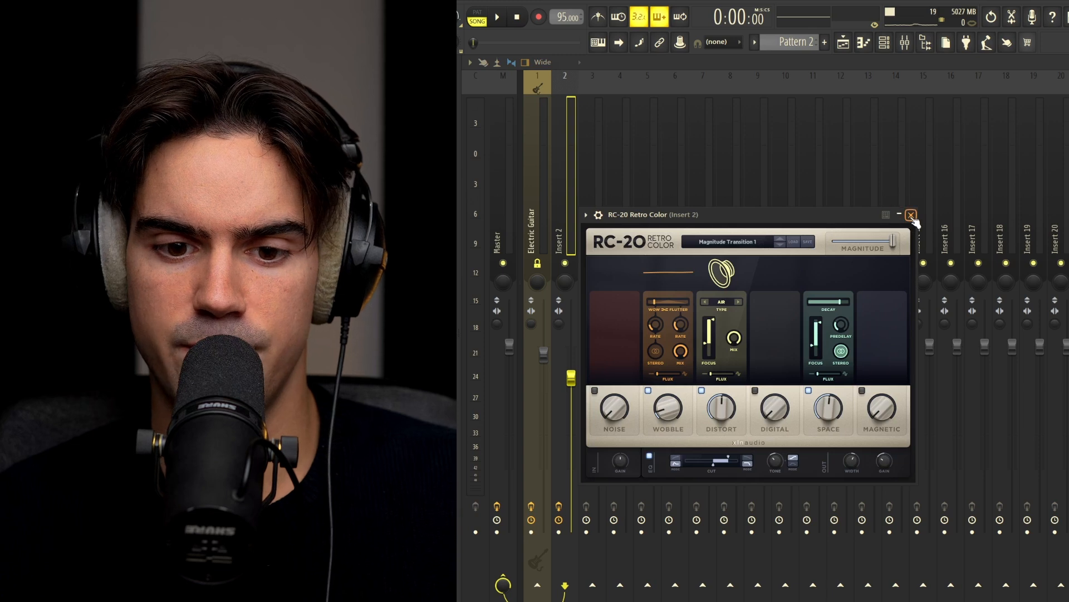
{"action": "left_click", "coordinate": [911, 215]}
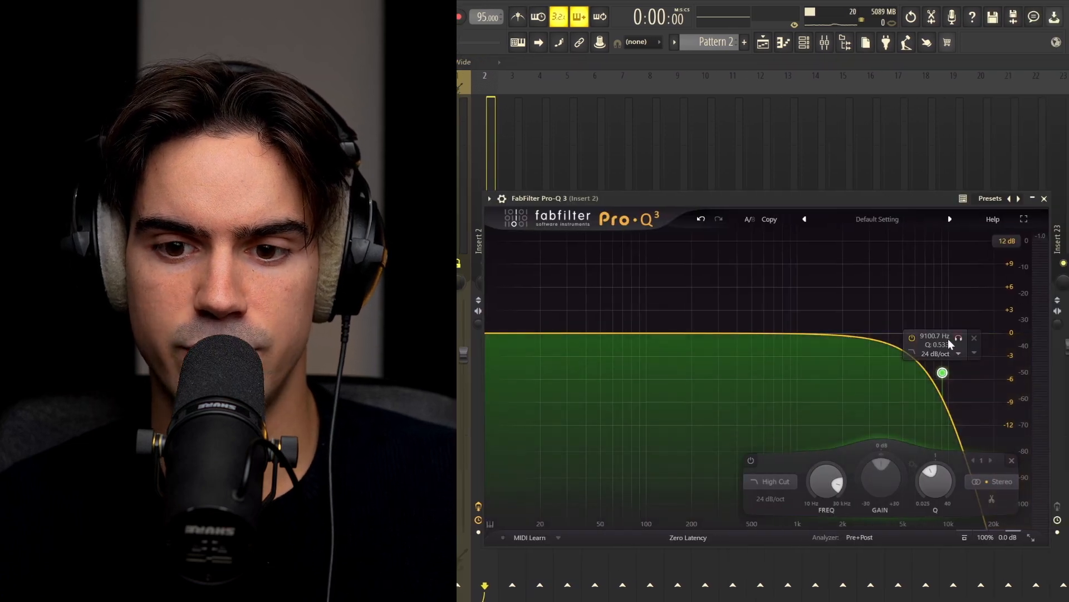
{"action": "left_click", "coordinate": [1045, 198]}
- Load Ozone 9 Imager into slot 4 of mixer insert 2 and increase its Band 1 stereo width
{"action": "left_click", "coordinate": [984, 162]}
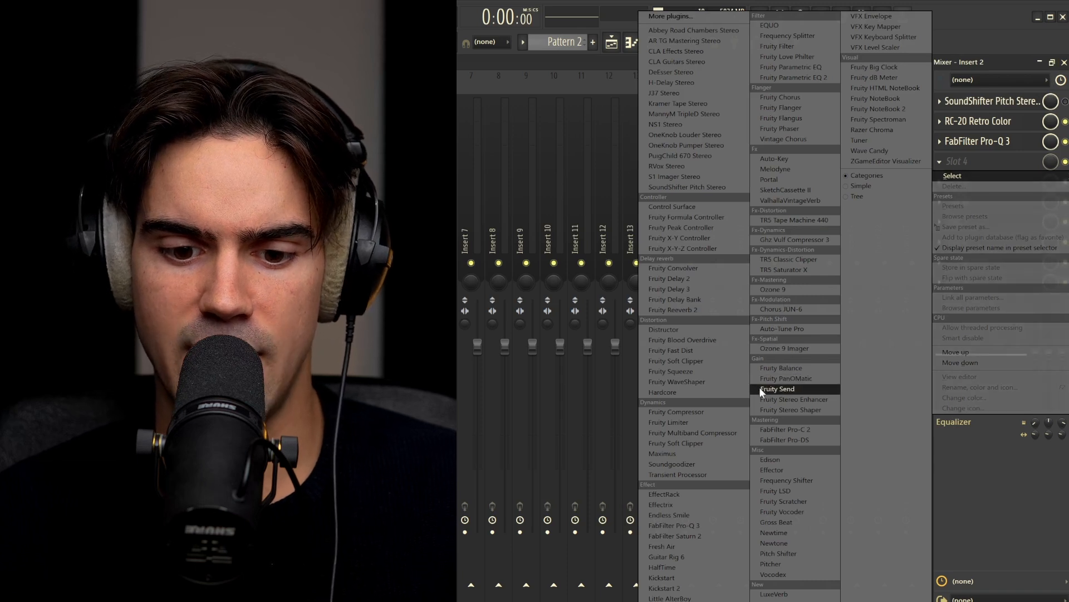
{"action": "left_click", "coordinate": [785, 348]}
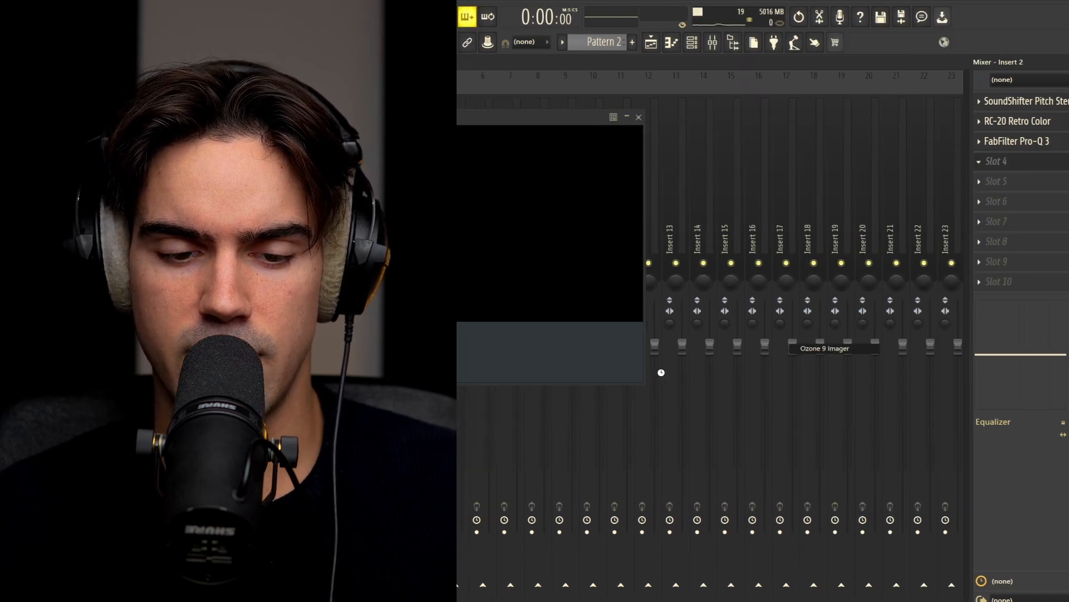
{"action": "left_click_drag", "start_coordinate": [695, 124], "coordinate": [709, 121]}
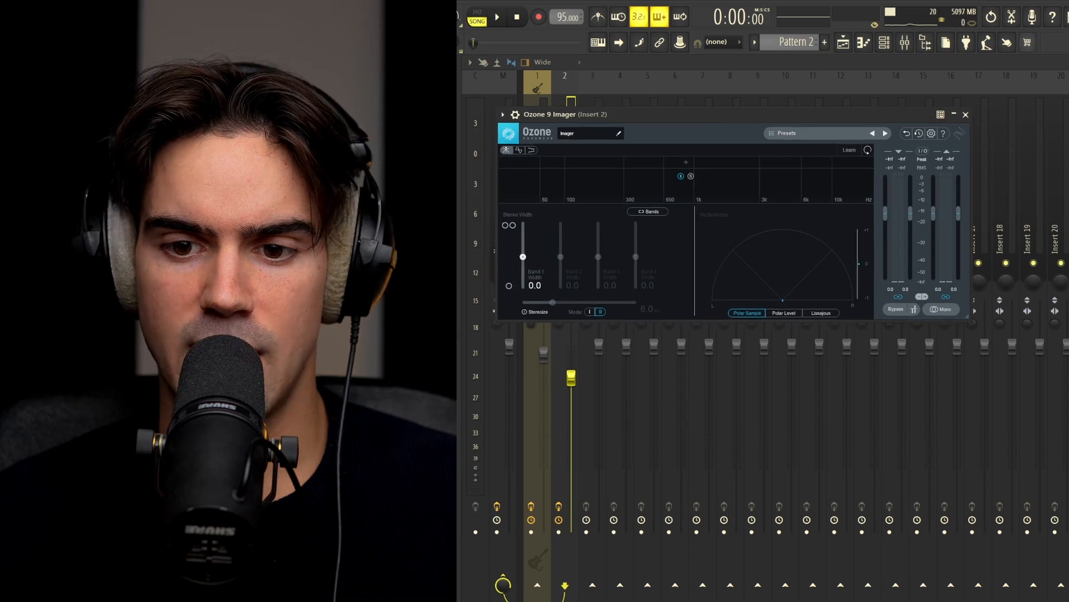
{"action": "key", "text": "F9"}
{"action": "left_click_drag", "start_coordinate": [836, 110], "coordinate": [953, 256]}
{"action": "left_click", "coordinate": [905, 43]}
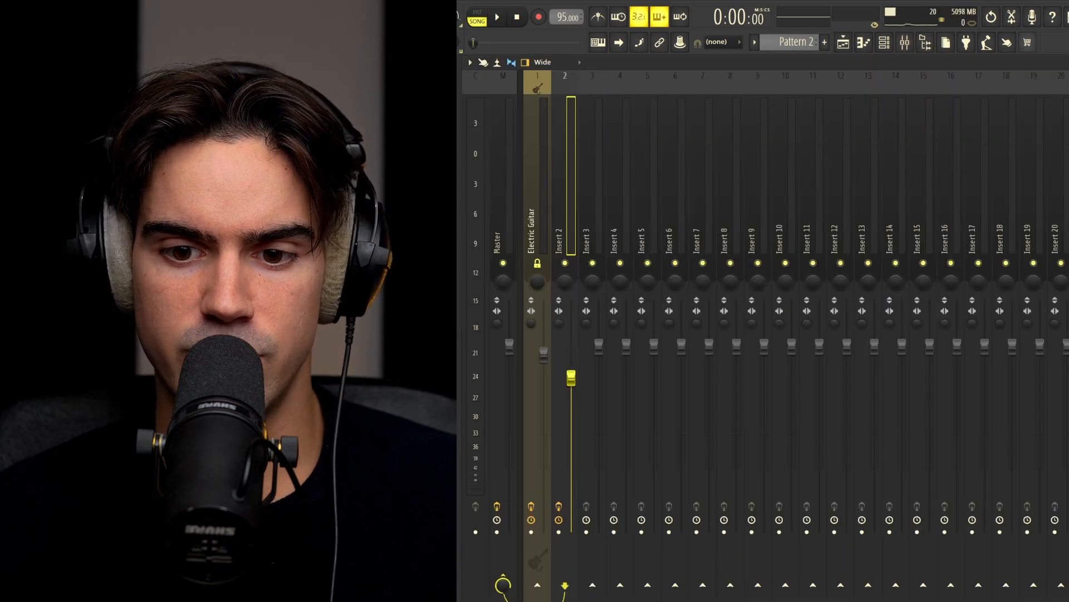
{"action": "key", "text": "F9"}
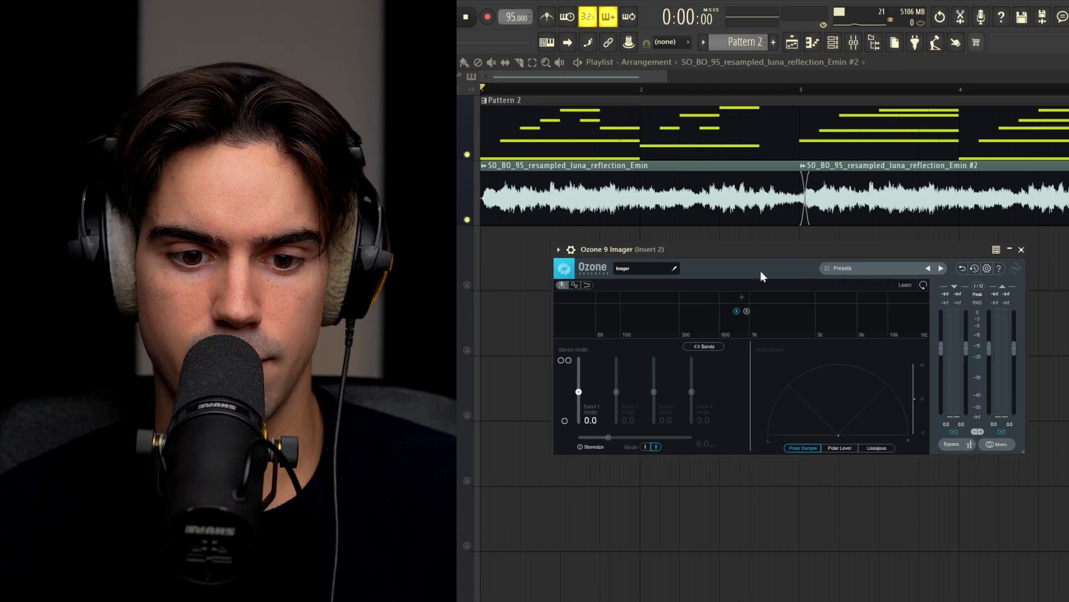
{"action": "left_click_drag", "start_coordinate": [579, 392], "coordinate": [577, 371]}
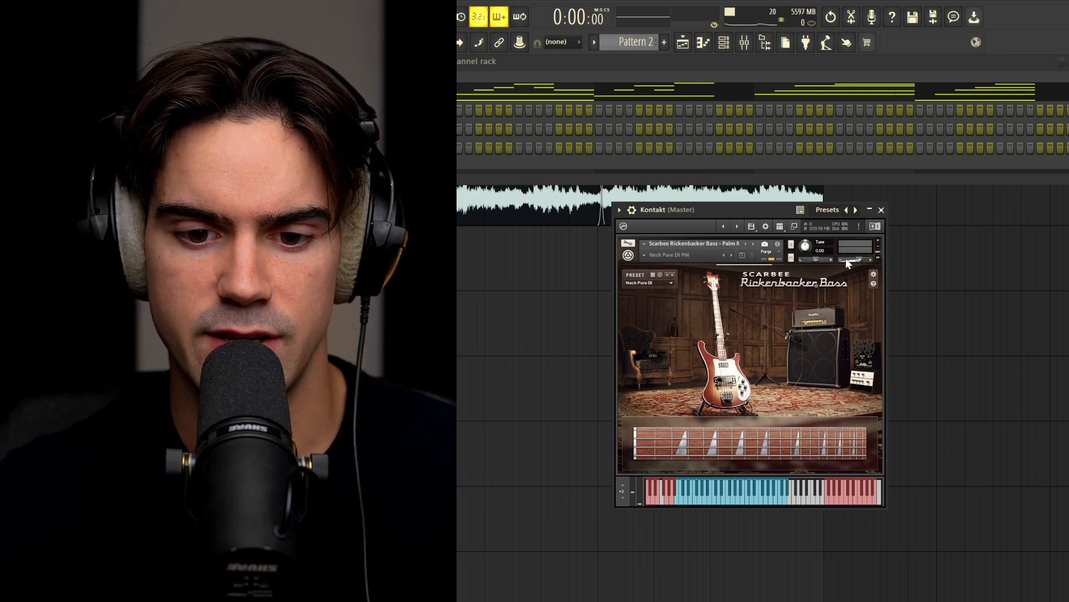
- Route the Kontakt bass to mixer track 3 and write one-bar G3, C3, D3 and G3 notes across bars 1 to 4
{"action": "left_click", "coordinate": [879, 210]}
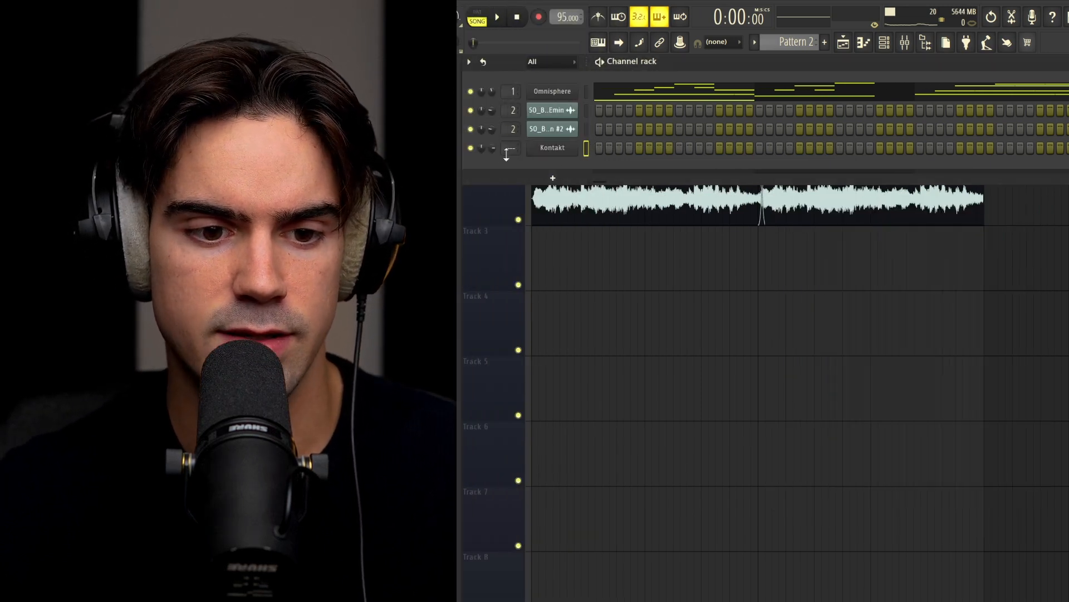
{"action": "right_click", "coordinate": [553, 149]}
{"action": "left_click", "coordinate": [591, 146]}
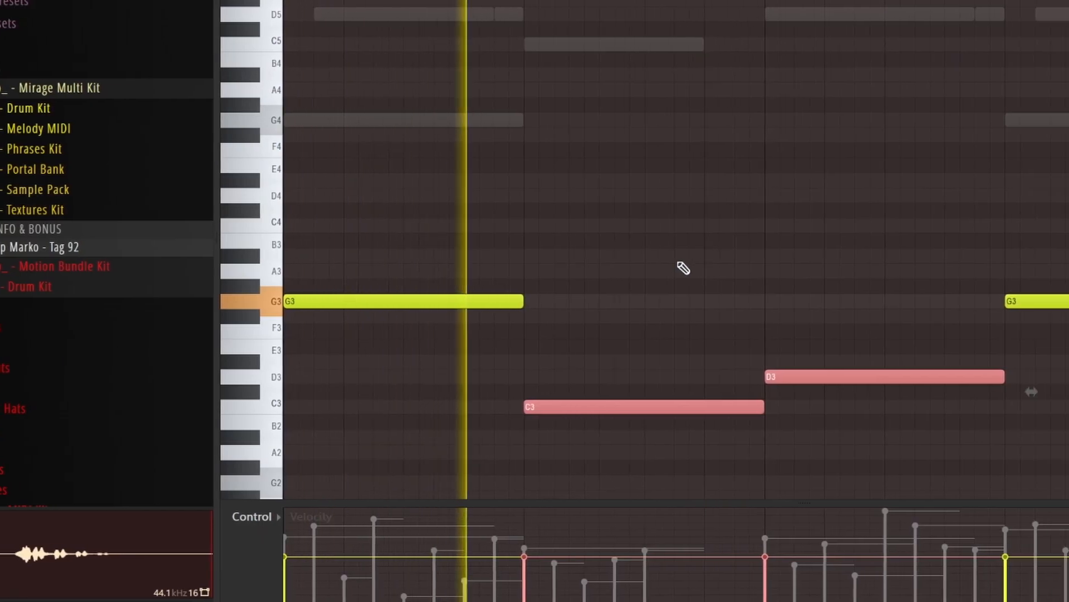
{"action": "key", "text": "ctrl+d"}
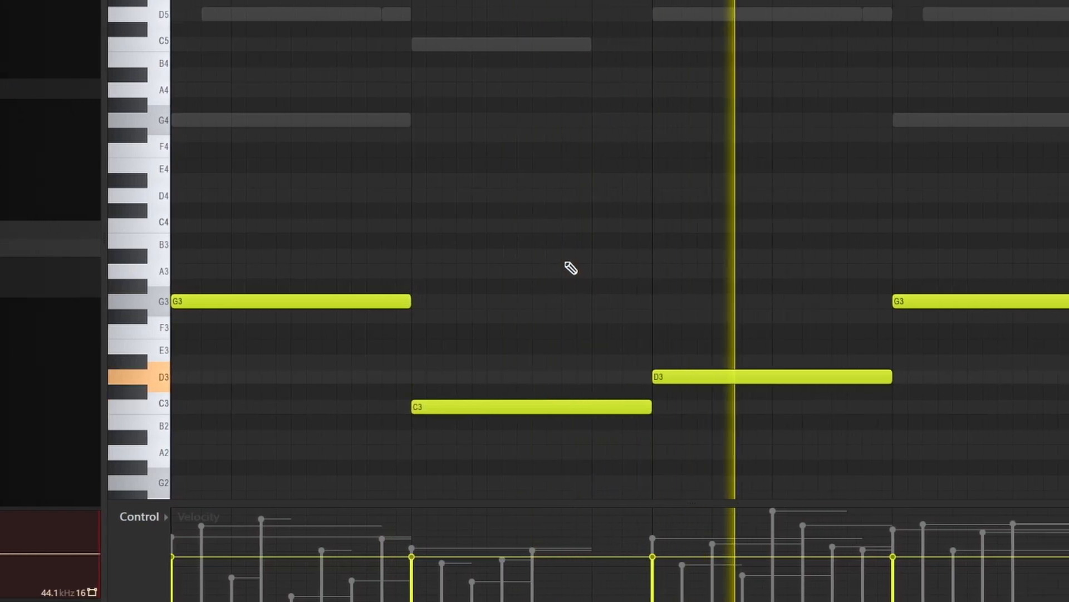
- Play the bass line through bar 4 and return to the playlist arrangement
{"action": "scroll", "coordinate": [830, 172], "scroll_direction": "down", "scroll_amount": 1}
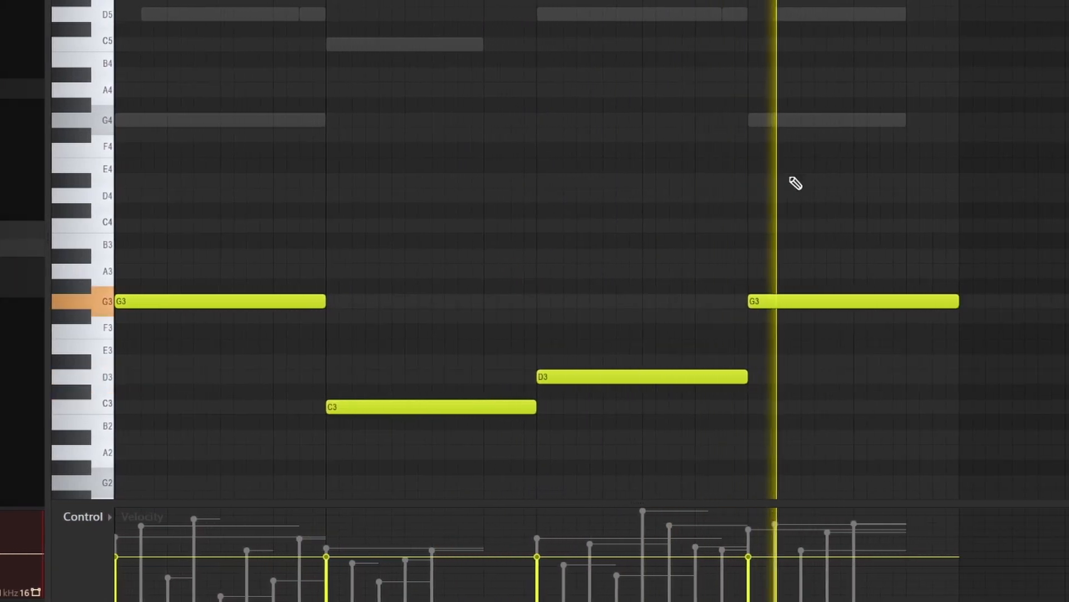
{"action": "scroll", "coordinate": [635, 166], "scroll_direction": "up", "scroll_amount": 1}
{"action": "scroll", "coordinate": [645, 182], "scroll_direction": "down", "scroll_amount": 2}
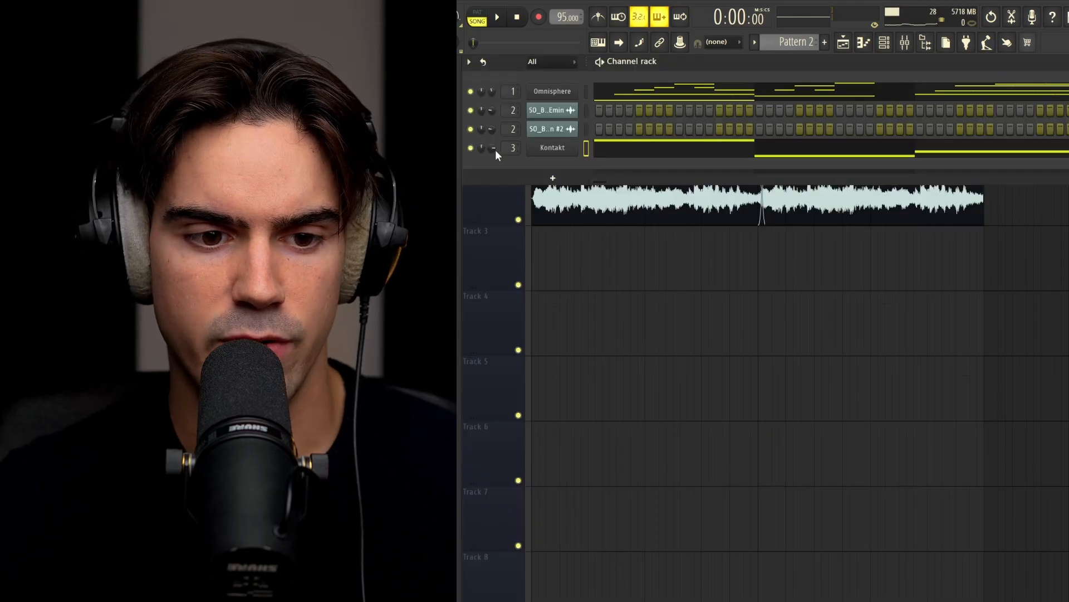
{"action": "key", "text": "F6"}
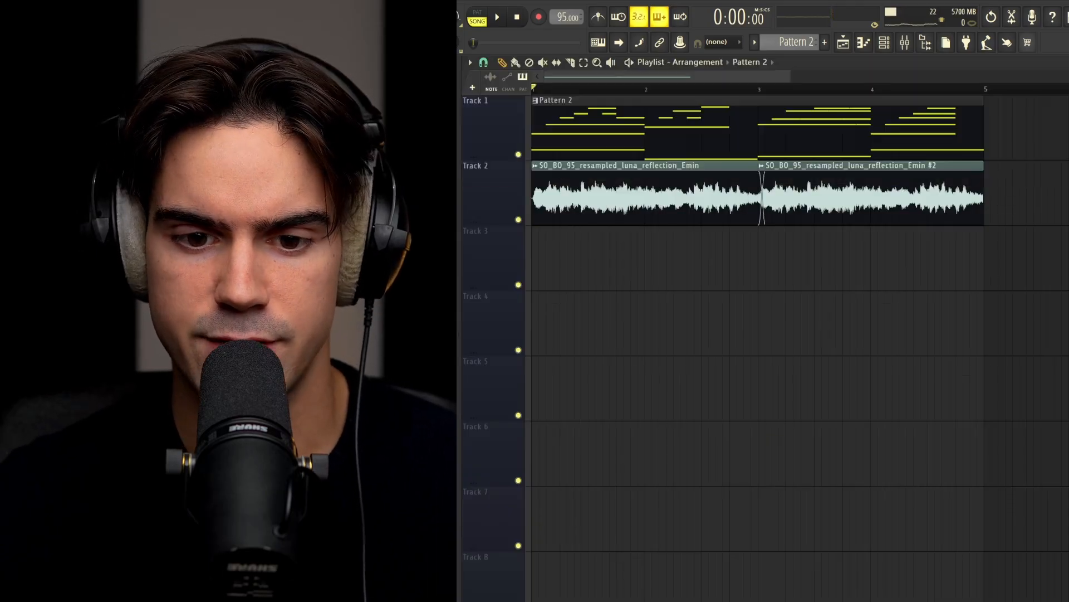
- Raise the Kontakt bass notes in bars 2 and 3 by one octave to C4 and D4
{"action": "left_click", "coordinate": [882, 47]}
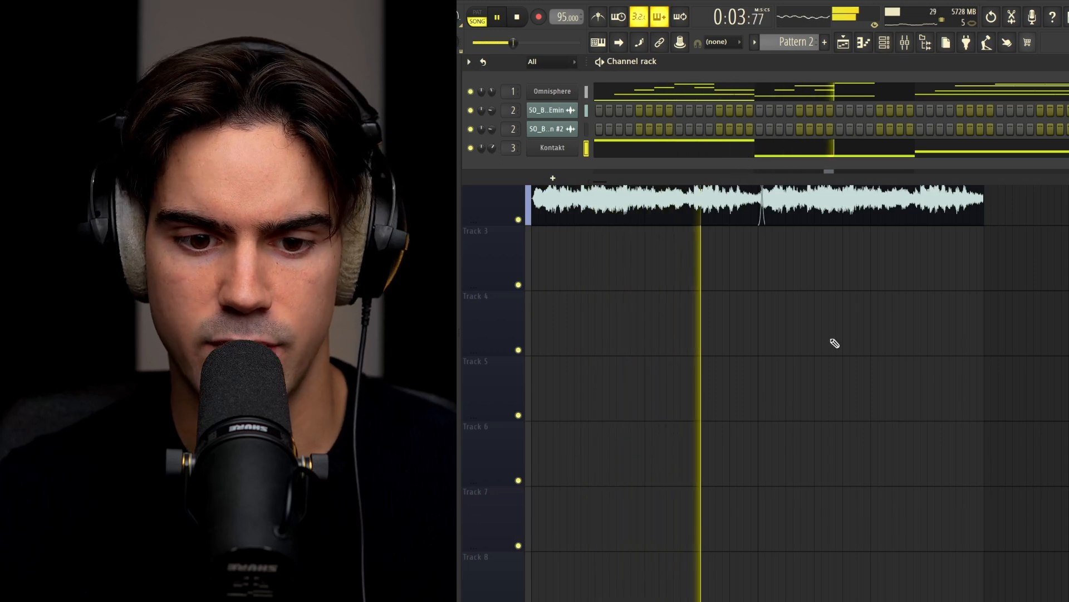
{"action": "key", "text": "F6"}
{"action": "left_click", "coordinate": [884, 47]}
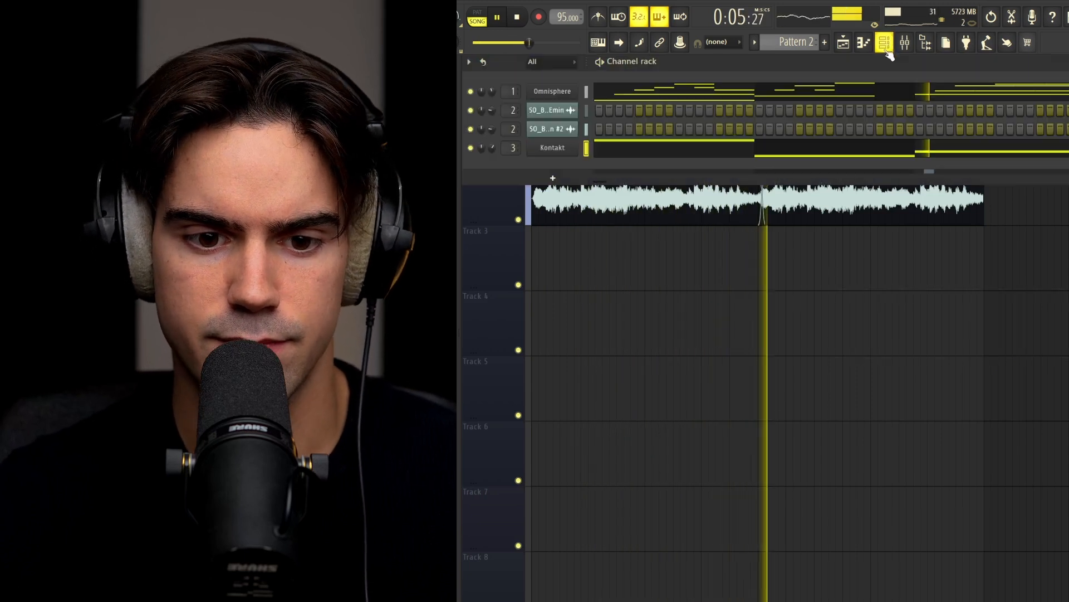
{"action": "left_click", "coordinate": [738, 154]}
{"action": "left_click_drag", "start_coordinate": [709, 394], "coordinate": [864, 455]}
{"action": "key", "text": "ctrl+Up"}
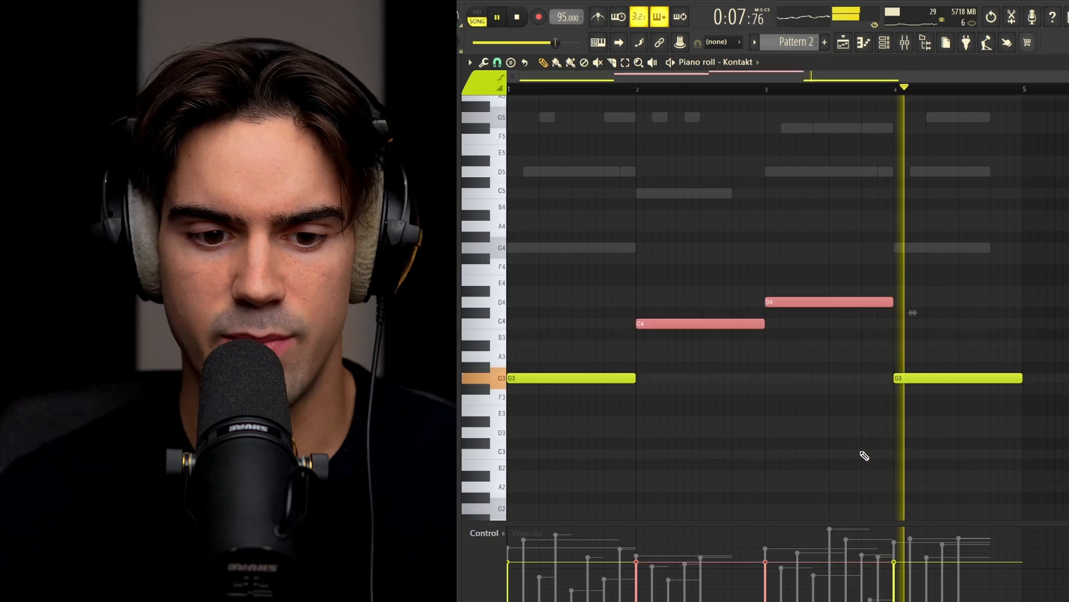
{"action": "left_click", "coordinate": [797, 415], "text": "ctrl"}
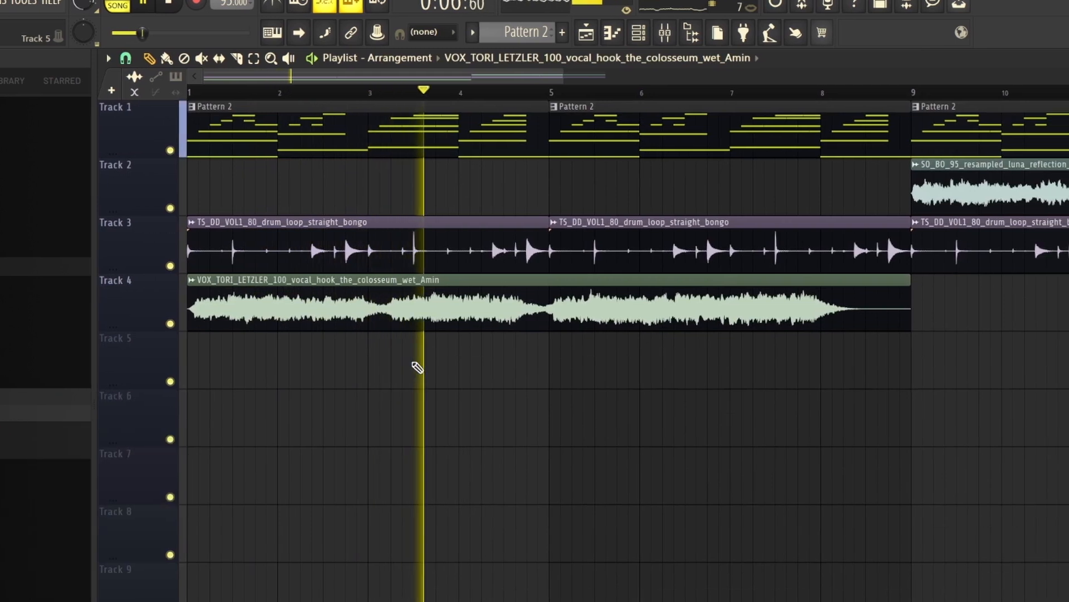
- Add Go To [Clap] hits on steps 37 and 45 of Pattern 2, continuing the eight-step spacing
{"action": "left_click_drag", "start_coordinate": [533, 316], "coordinate": [535, 358]}
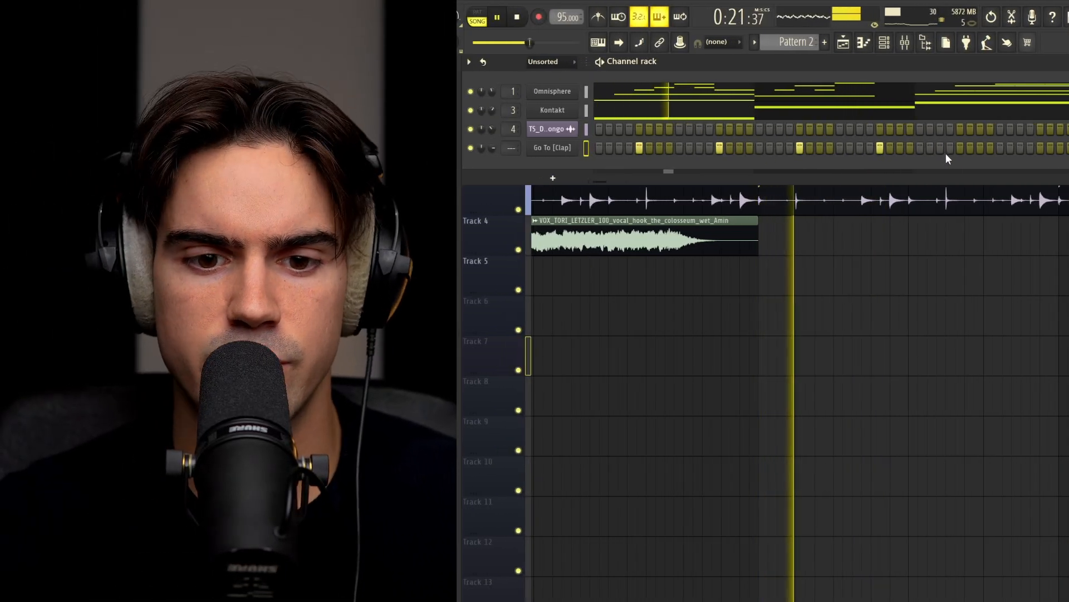
{"action": "left_click", "coordinate": [960, 148]}
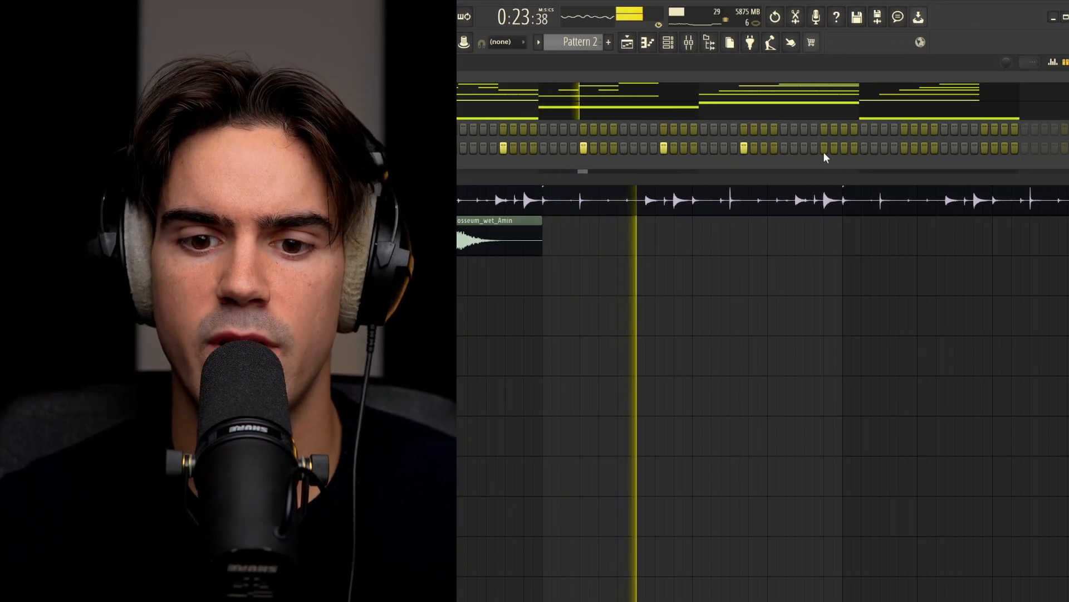
{"action": "left_click", "coordinate": [824, 148]}
{"action": "left_click", "coordinate": [905, 148]}
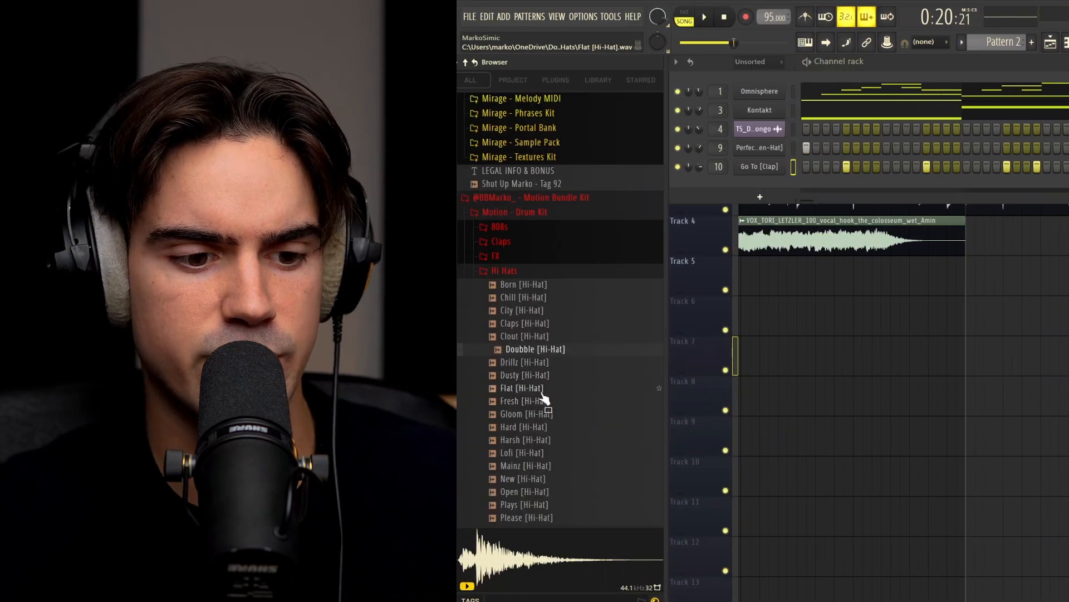
- Load Mainz [Hi-Hat] from the Motion Drum Kit's Hi Hats folder into a new channel on mixer track 11
{"action": "scroll", "coordinate": [543, 395], "scroll_direction": "down", "scroll_amount": 3}
{"action": "left_click", "coordinate": [554, 402]}
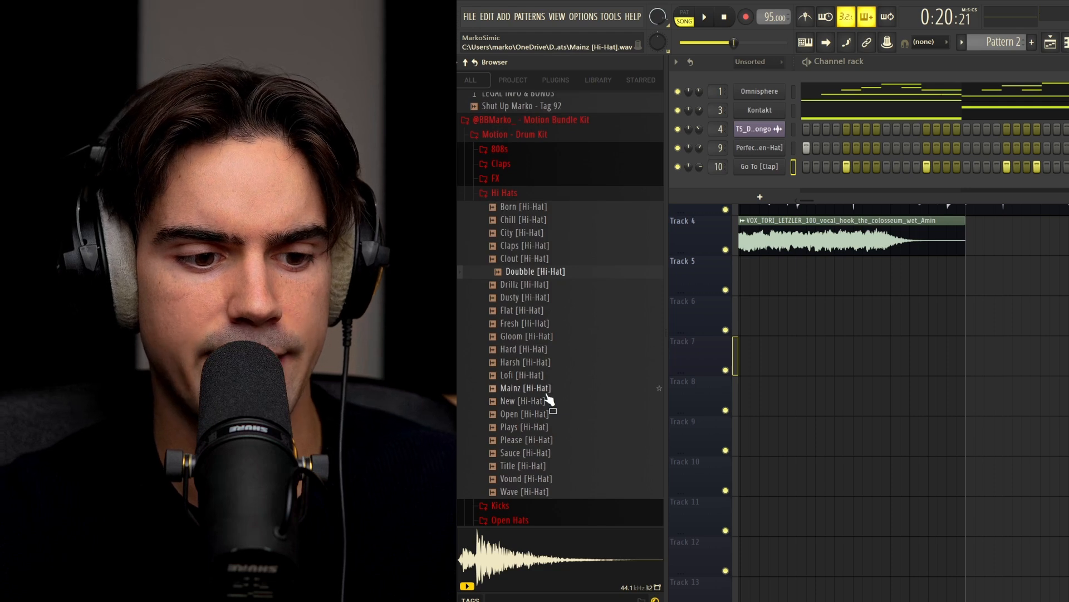
{"action": "left_click_drag", "start_coordinate": [612, 363], "coordinate": [713, 185]}
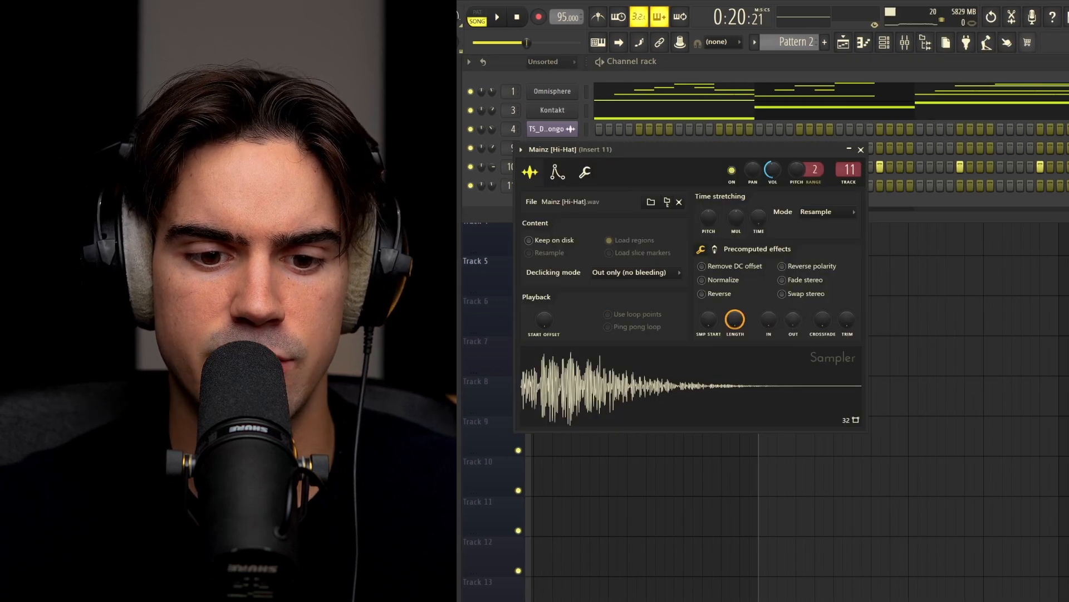
{"action": "left_click", "coordinate": [861, 150]}
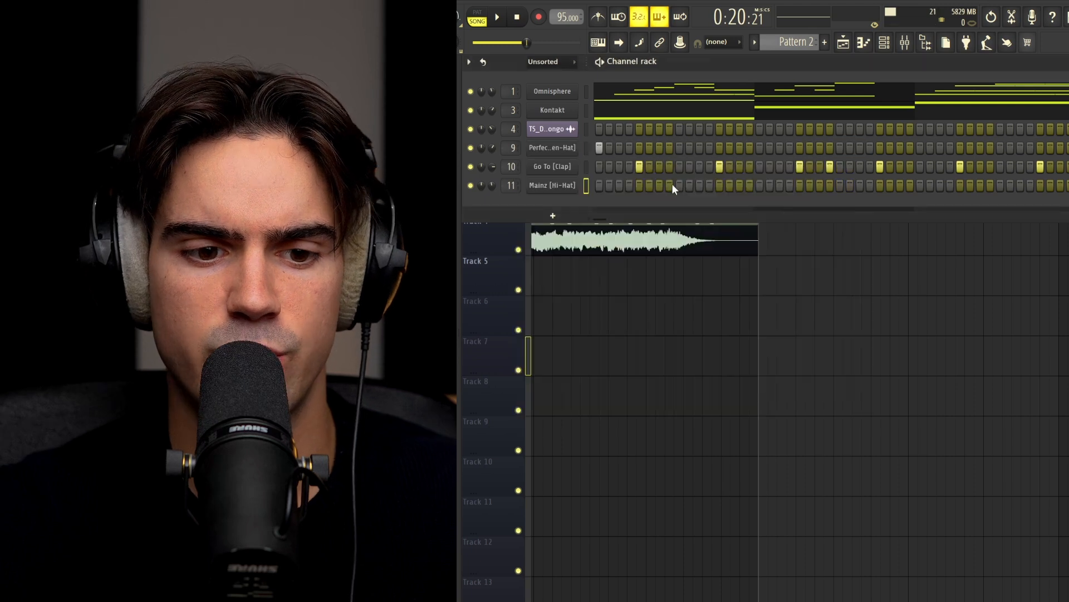
- Load a hi-hat MIDI pattern from the Motion MIDI Kit onto the Mainz [Hi-Hat] channel
{"action": "left_click", "coordinate": [559, 290]}
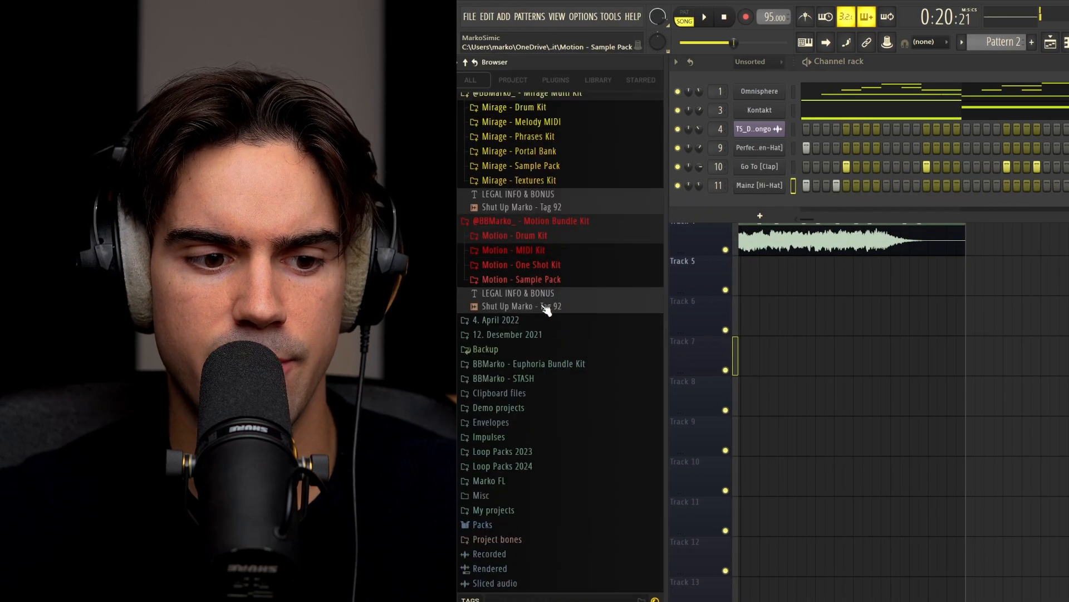
{"action": "left_click", "coordinate": [568, 230]}
{"action": "scroll", "coordinate": [580, 249], "scroll_direction": "up", "scroll_amount": 2}
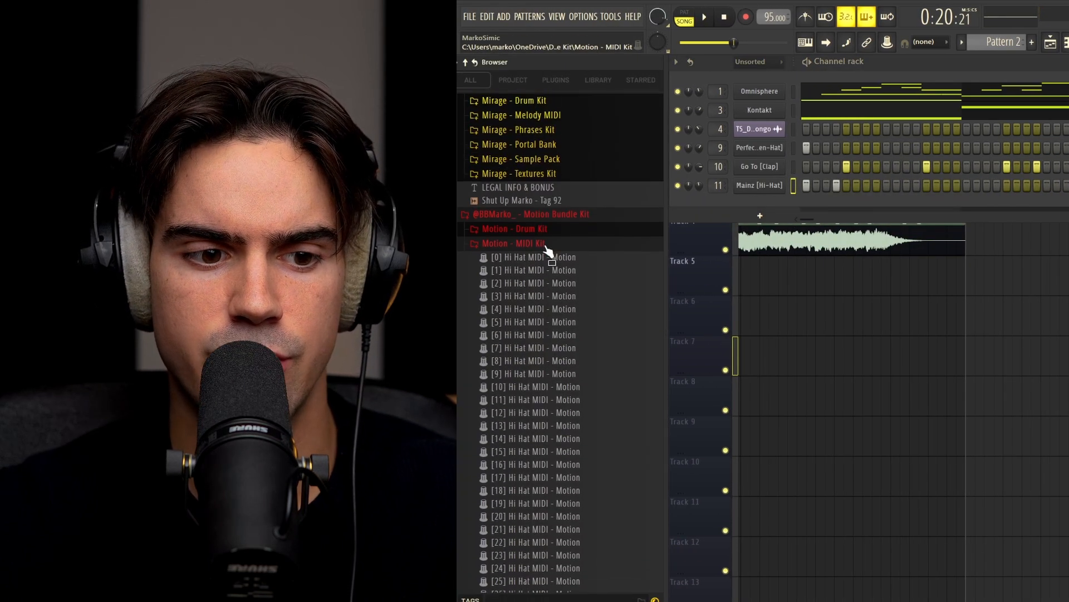
{"action": "scroll", "coordinate": [545, 294], "scroll_direction": "down", "scroll_amount": 7}
{"action": "scroll", "coordinate": [543, 307], "scroll_direction": "down", "scroll_amount": 4}
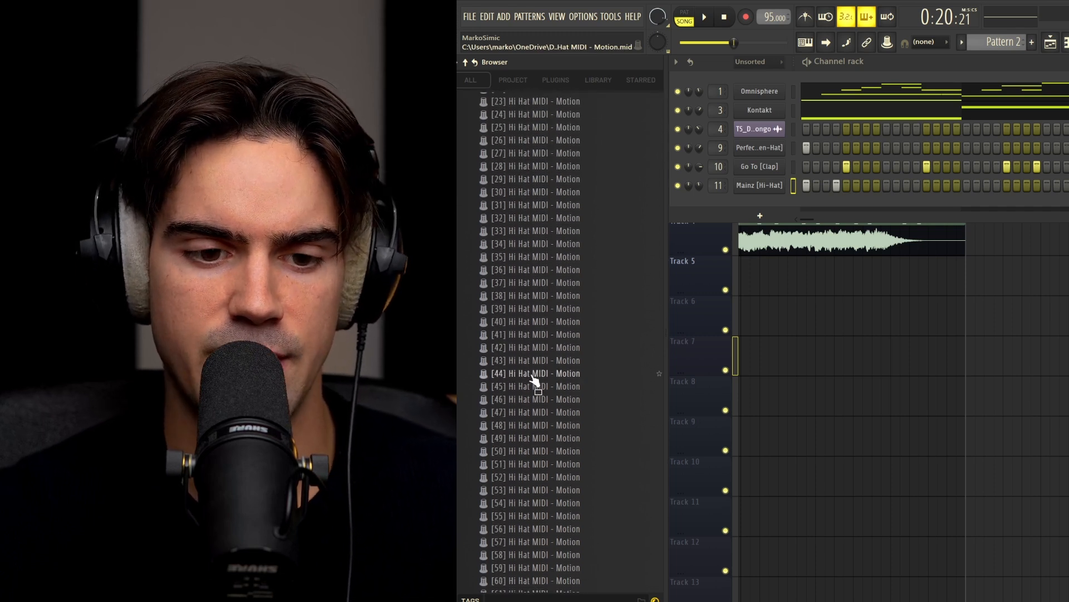
{"action": "scroll", "coordinate": [538, 379], "scroll_direction": "down", "scroll_amount": 2}
{"action": "left_click_drag", "start_coordinate": [559, 451], "coordinate": [558, 445]}
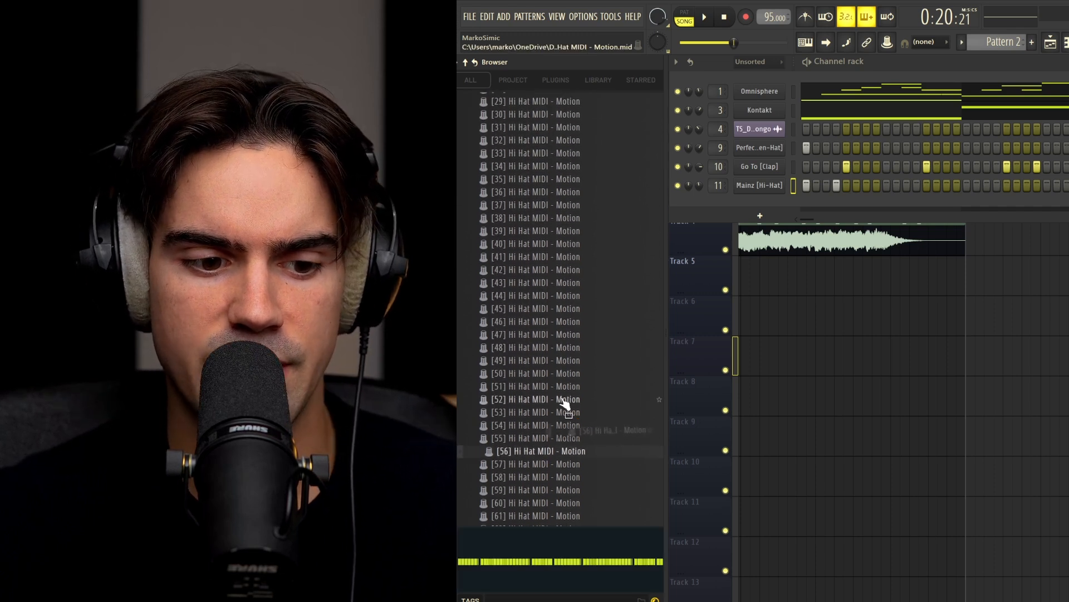
{"action": "left_click_drag", "start_coordinate": [564, 403], "coordinate": [551, 403]}
{"action": "scroll", "coordinate": [552, 402], "scroll_direction": "down", "scroll_amount": 2}
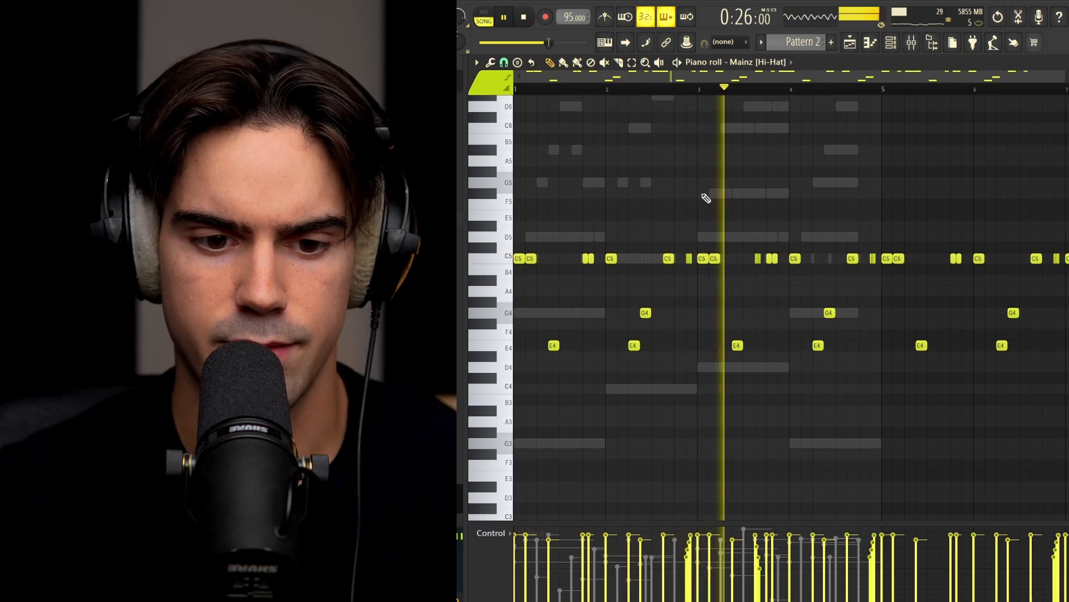
- Delete the Mainz [Hi-Hat] notes from bar 5 onward and return to the channel rack
{"action": "scroll", "coordinate": [714, 231], "scroll_direction": "up", "scroll_amount": 3}
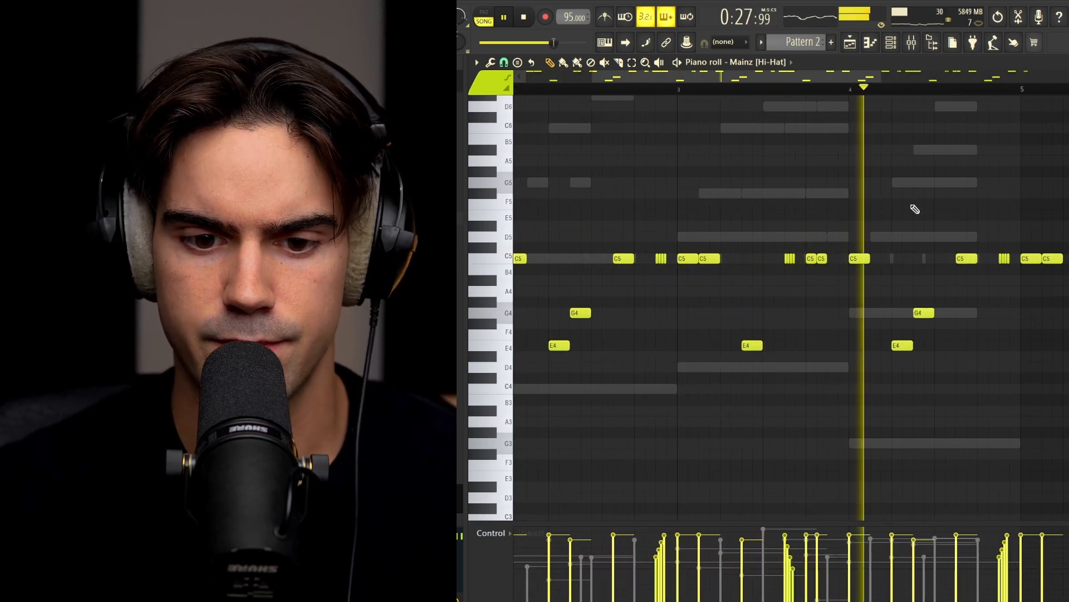
{"action": "scroll", "coordinate": [930, 204], "scroll_direction": "down", "scroll_amount": 2}
{"action": "scroll", "coordinate": [1013, 214], "scroll_direction": "down", "scroll_amount": 3}
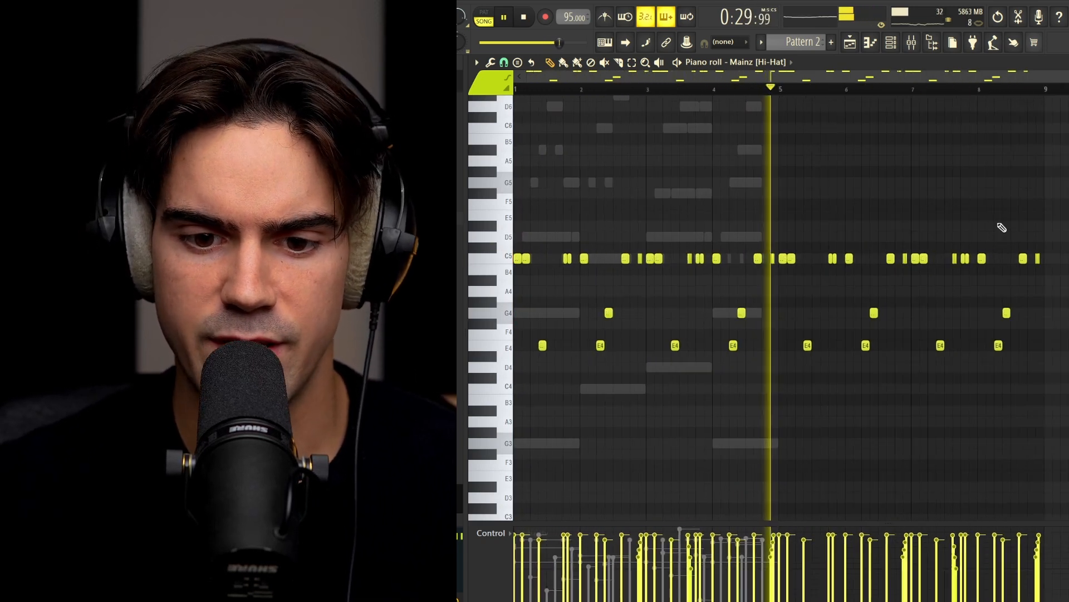
{"action": "left_click_drag", "start_coordinate": [1067, 231], "coordinate": [785, 404]}
{"action": "key", "text": "Delete"}
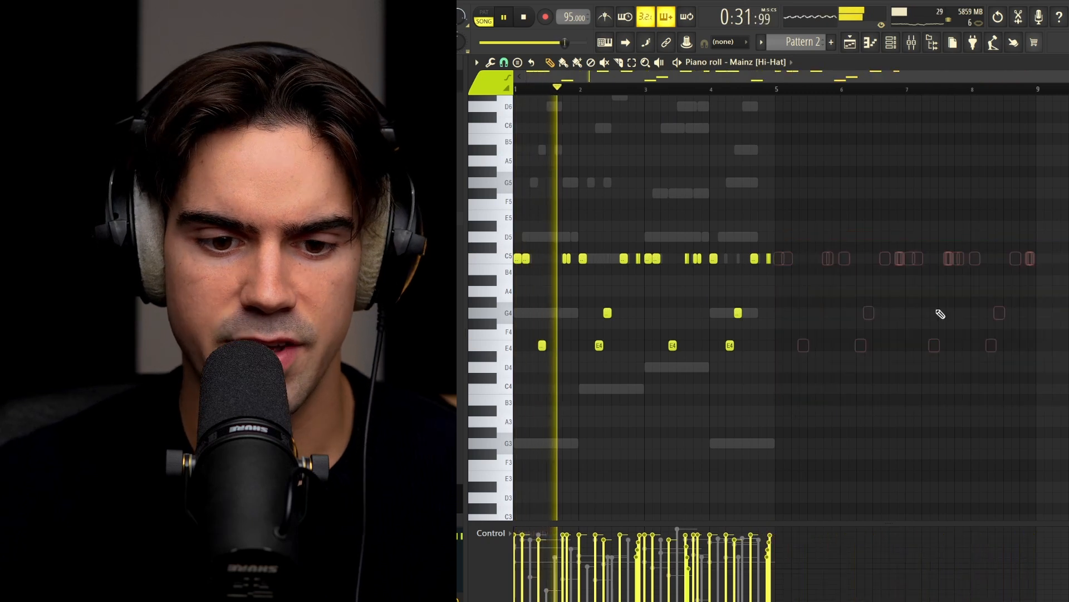
{"action": "key", "text": "F7"}
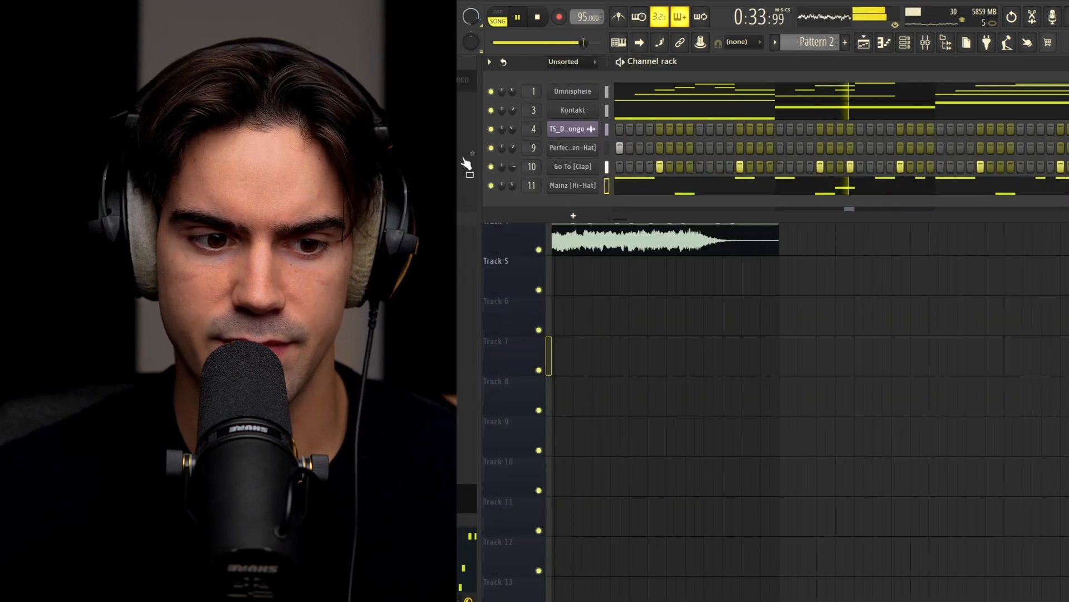
- Collapse the Motion MIDI Kit and open the Rims folder of the Mirage Drum Kit
{"action": "scroll", "coordinate": [557, 228], "scroll_direction": "up", "scroll_amount": 4}
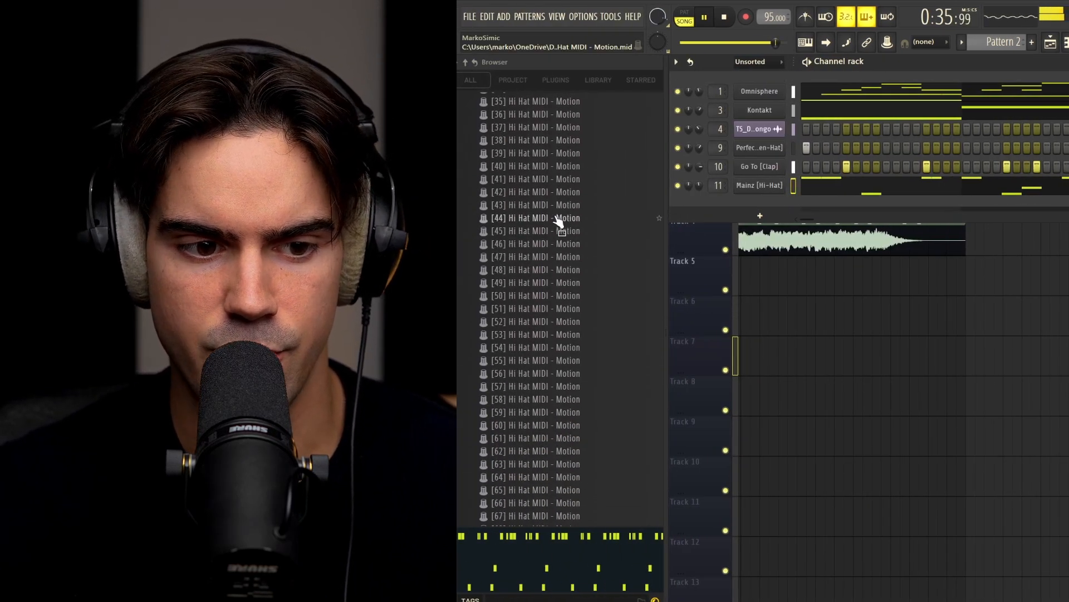
{"action": "scroll", "coordinate": [557, 221], "scroll_direction": "up", "scroll_amount": 15}
{"action": "left_click", "coordinate": [532, 178]}
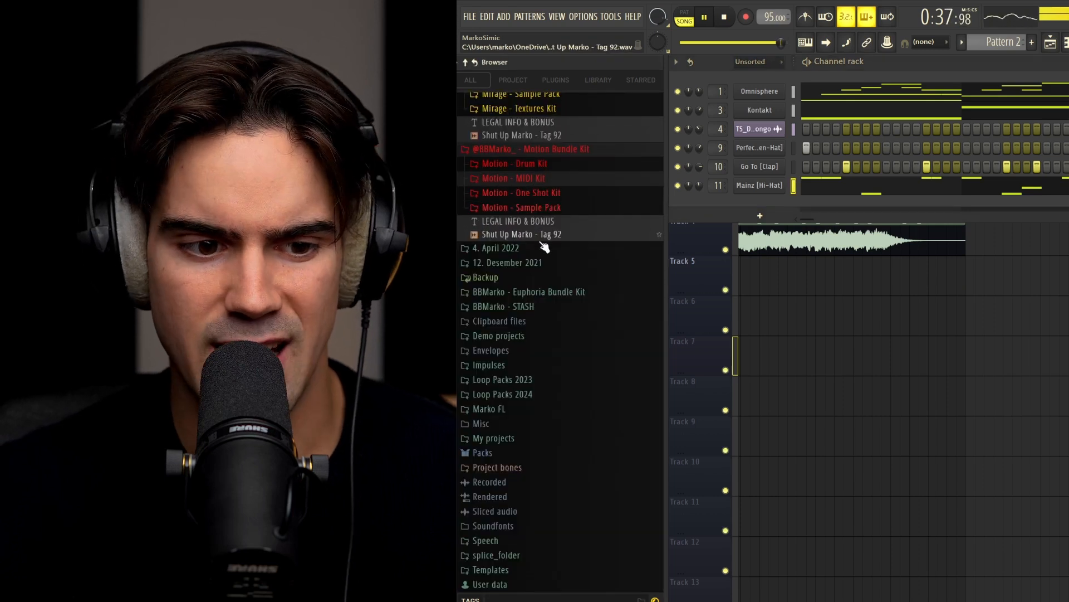
{"action": "scroll", "coordinate": [575, 299], "scroll_direction": "up", "scroll_amount": 5}
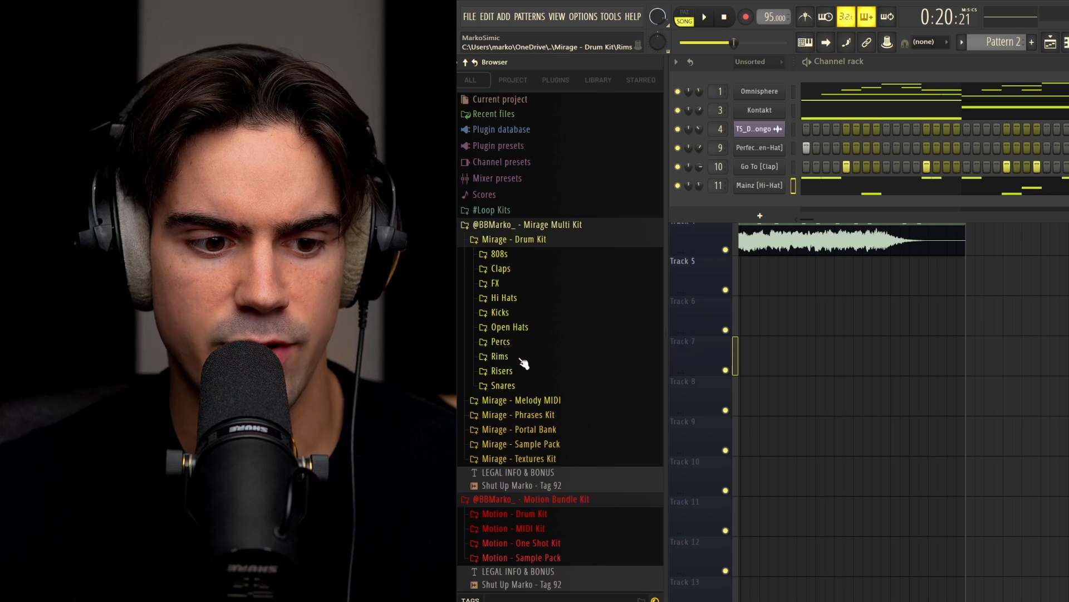
{"action": "left_click", "coordinate": [520, 359]}
{"action": "left_click", "coordinate": [548, 317]}
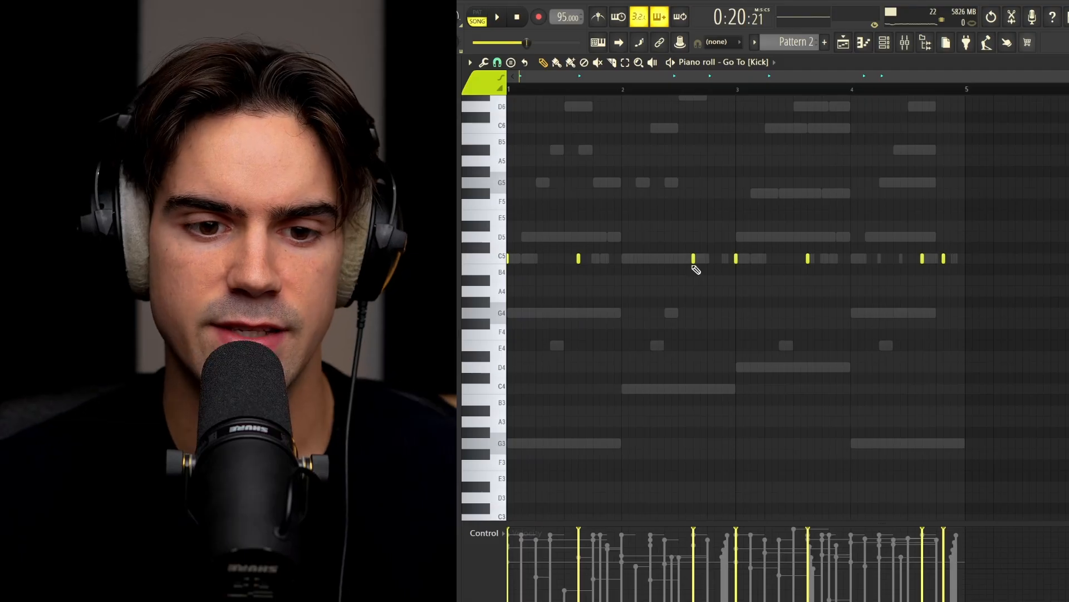
- Examine the Go To [Kick] rhythm, comparing the hits in bars 1 and 2 with those in bars 3 and 4
{"action": "left_click_drag", "start_coordinate": [739, 96], "coordinate": [503, 120]}
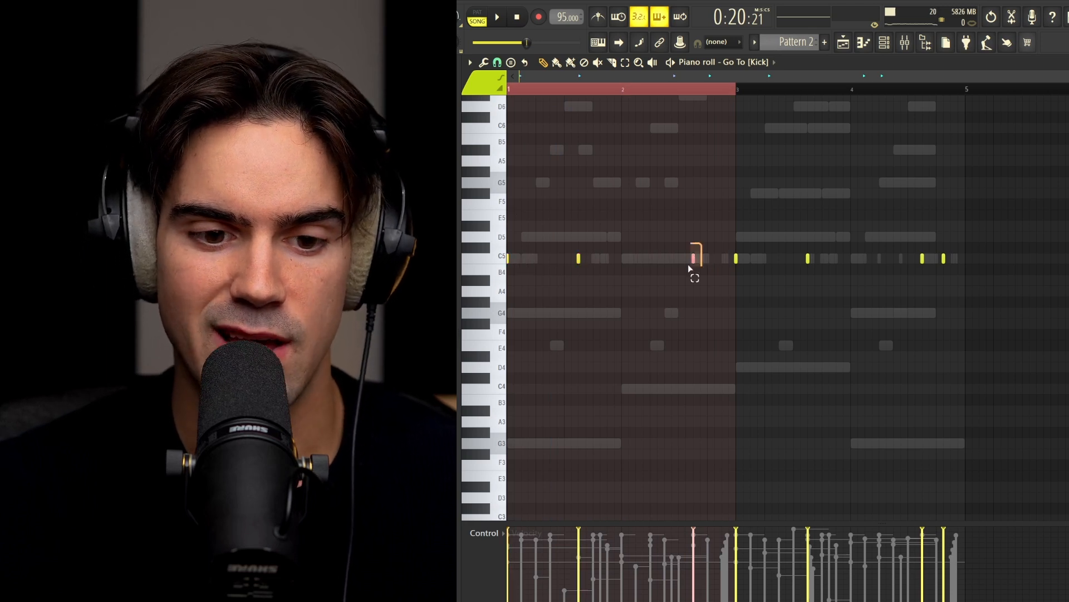
{"action": "key", "text": "ctrl+d"}
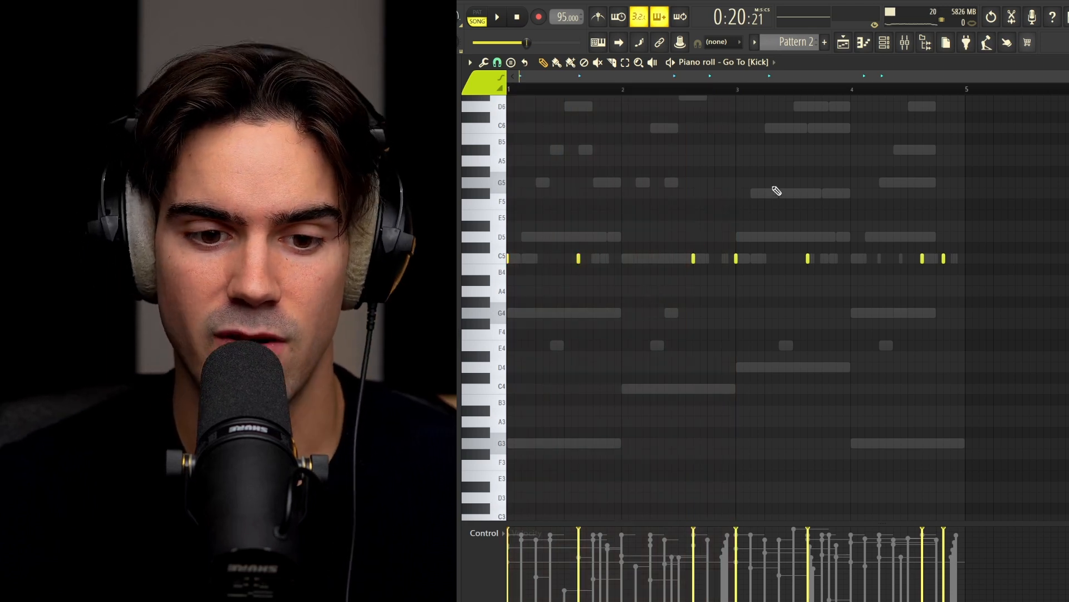
{"action": "left_click_drag", "start_coordinate": [730, 208], "coordinate": [960, 328]}
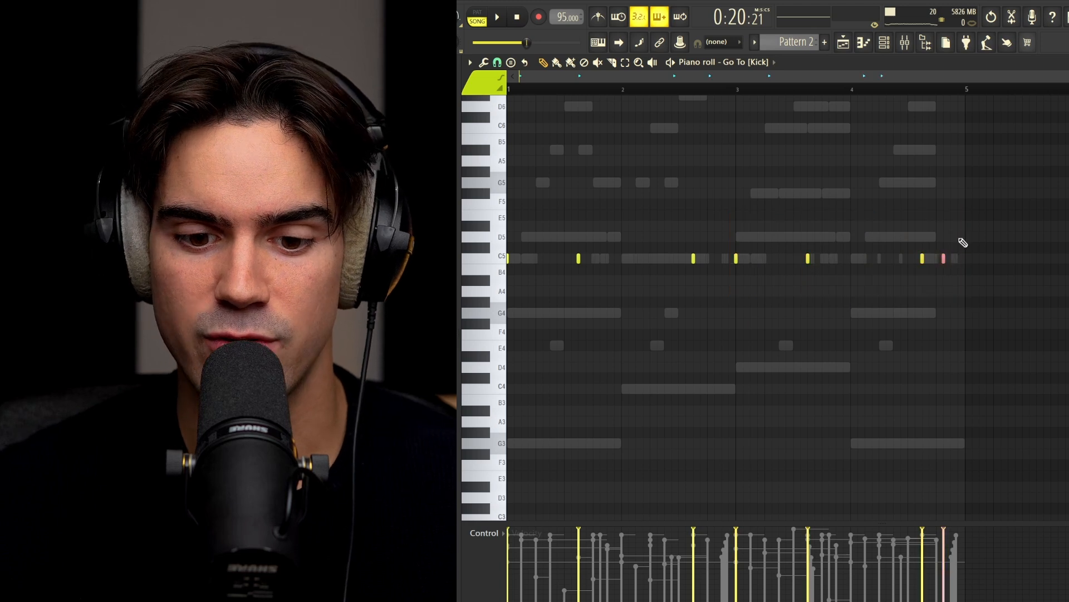
{"action": "scroll", "coordinate": [897, 275], "scroll_direction": "down", "scroll_amount": 2, "text": "ctrl"}
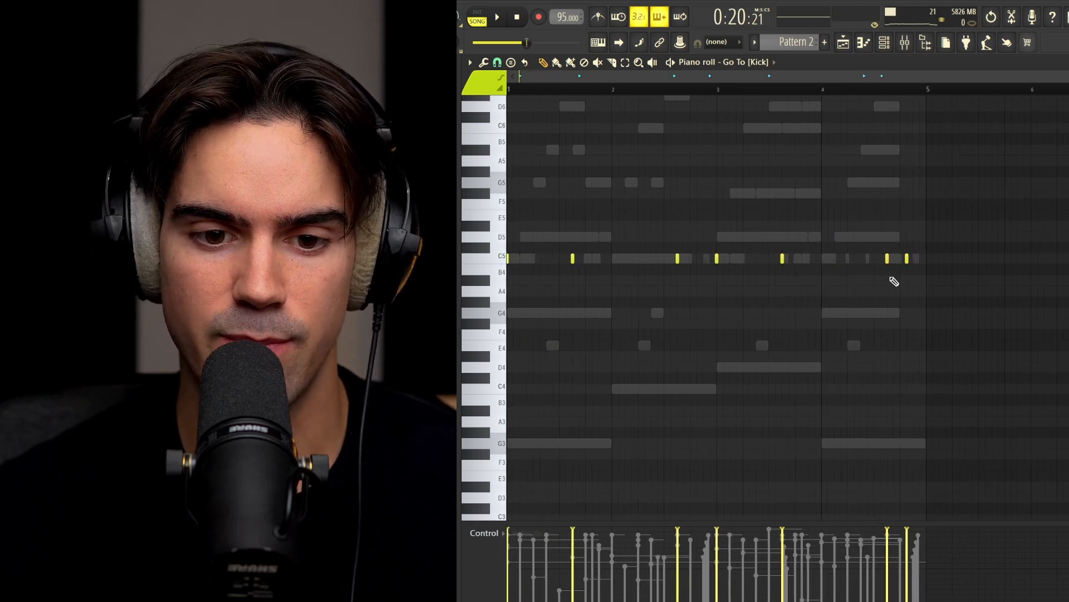
{"action": "scroll", "coordinate": [867, 291], "scroll_direction": "up", "scroll_amount": 2, "text": "ctrl"}
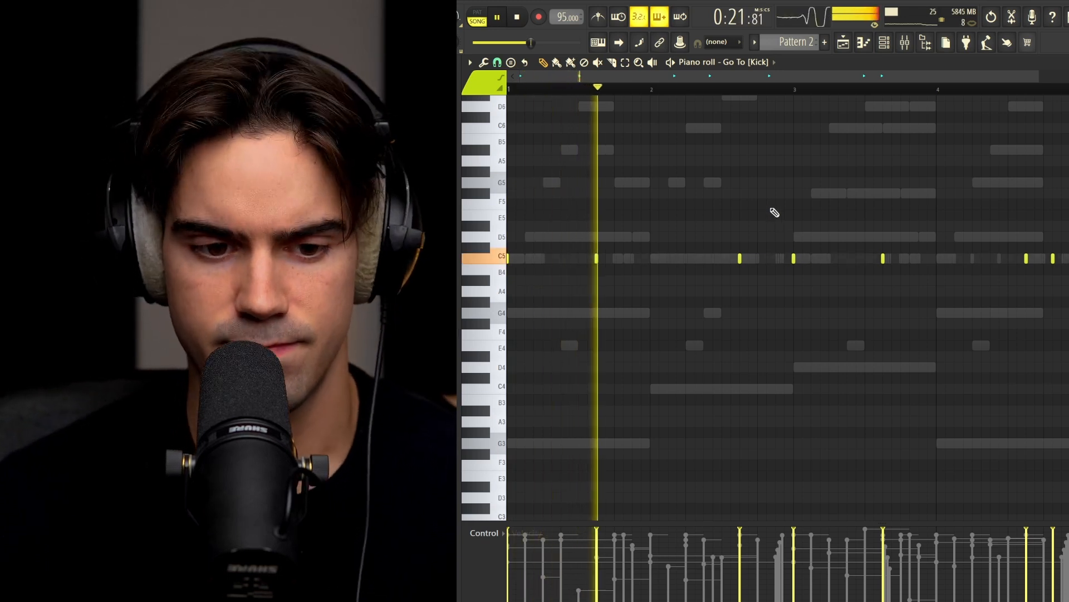
- Join the Back [808] notes end to end and lower the two opening G5 notes to C5
{"action": "key", "text": "ctrl+l"}
{"action": "key", "text": "ctrl+z"}
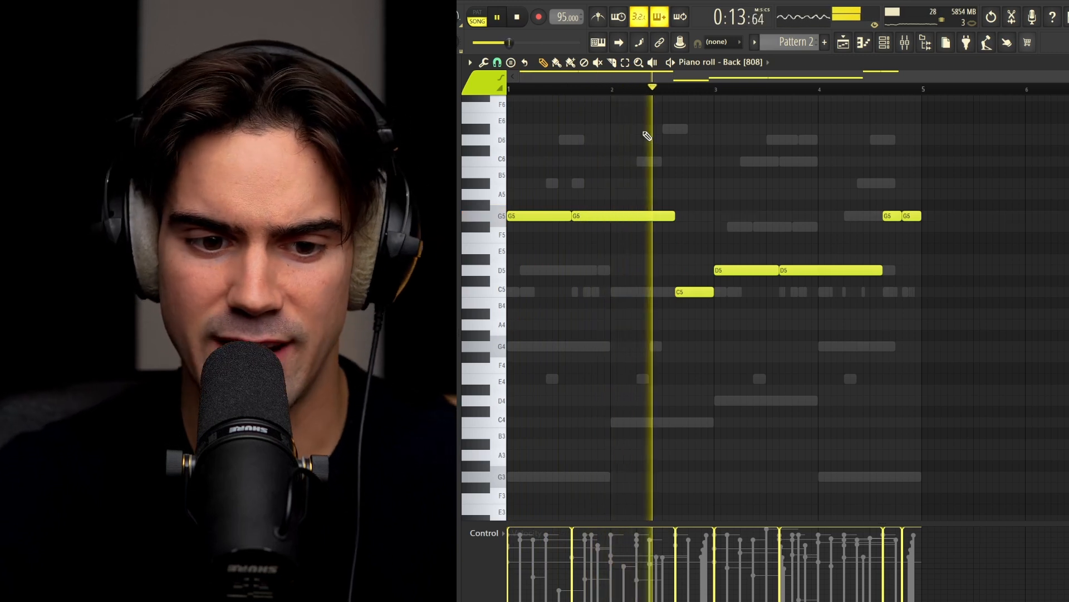
{"action": "left_click_drag", "start_coordinate": [634, 168], "coordinate": [545, 239]}
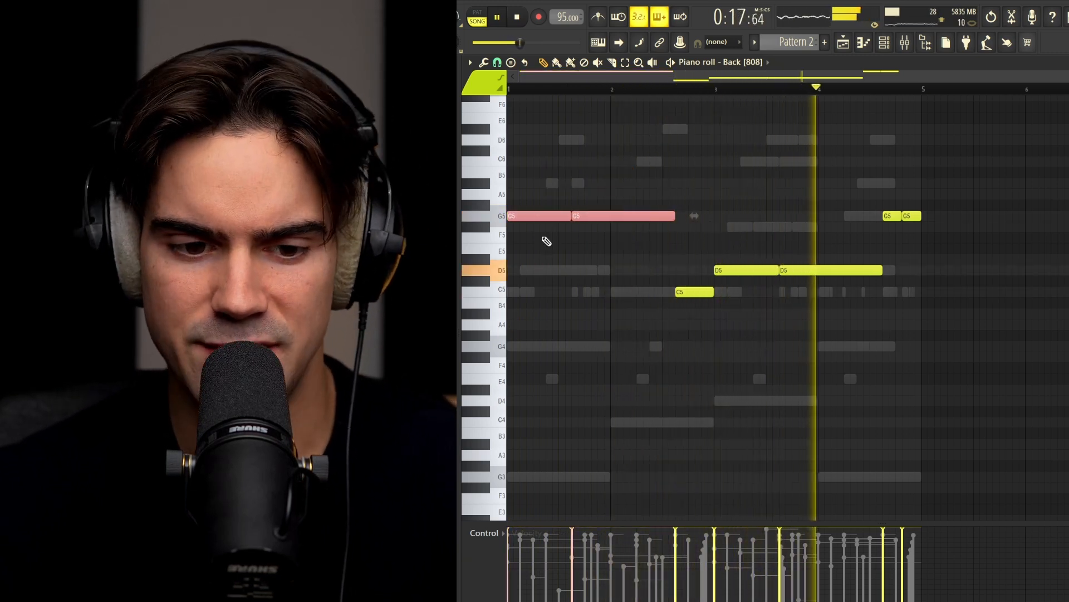
{"action": "key", "text": "shift+Down"}
{"action": "key", "text": "shift+Down"}
{"action": "key", "text": "shift+Down"}
{"action": "key", "text": "shift+Down"}
{"action": "key", "text": "shift+Down"}
{"action": "key", "text": "shift+Down"}
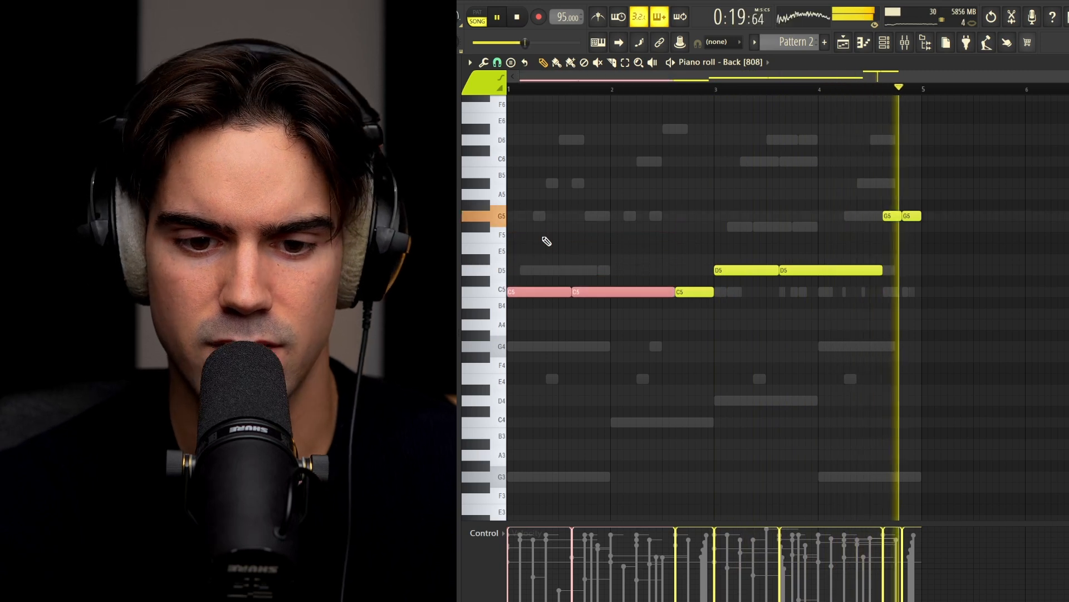
{"action": "key", "text": "ctrl+d"}
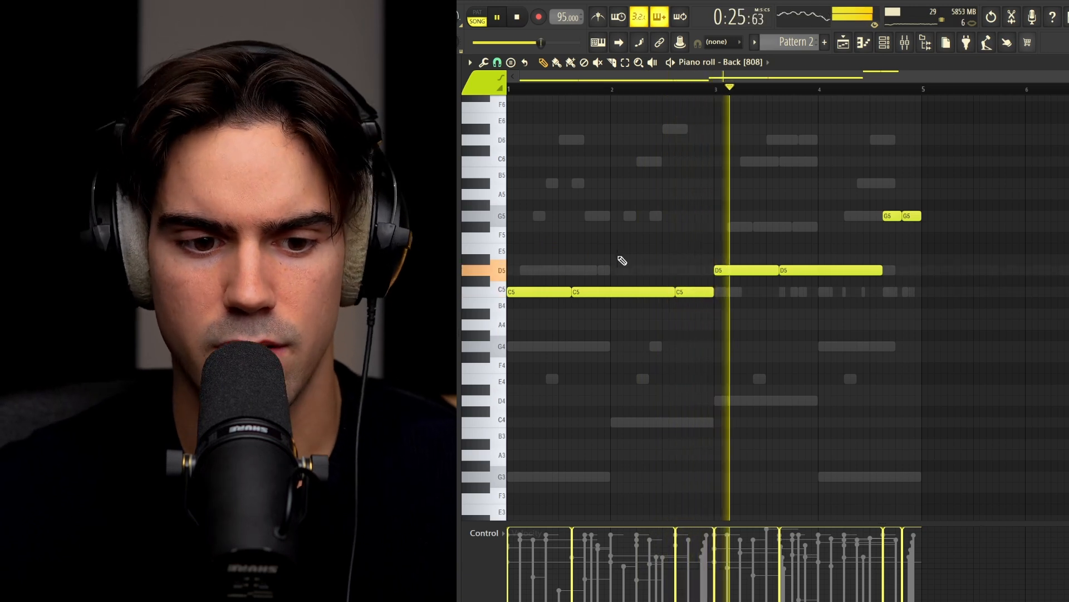
{"action": "left_click_drag", "start_coordinate": [590, 288], "coordinate": [557, 310]}
{"action": "left_click", "coordinate": [562, 201], "text": "ctrl"}
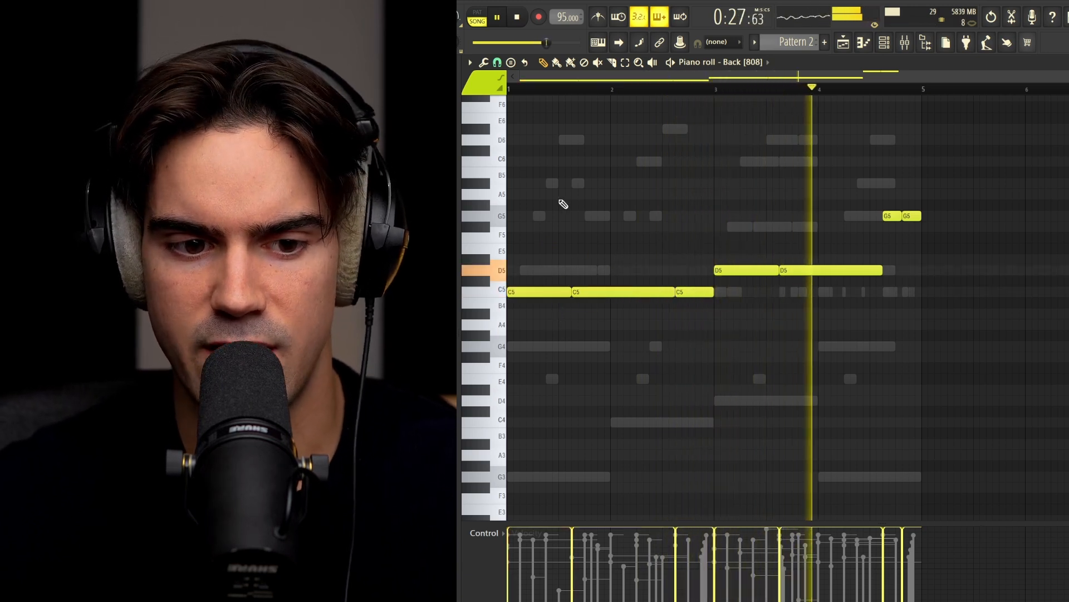
{"action": "left_click_drag", "start_coordinate": [532, 178], "coordinate": [554, 201]}
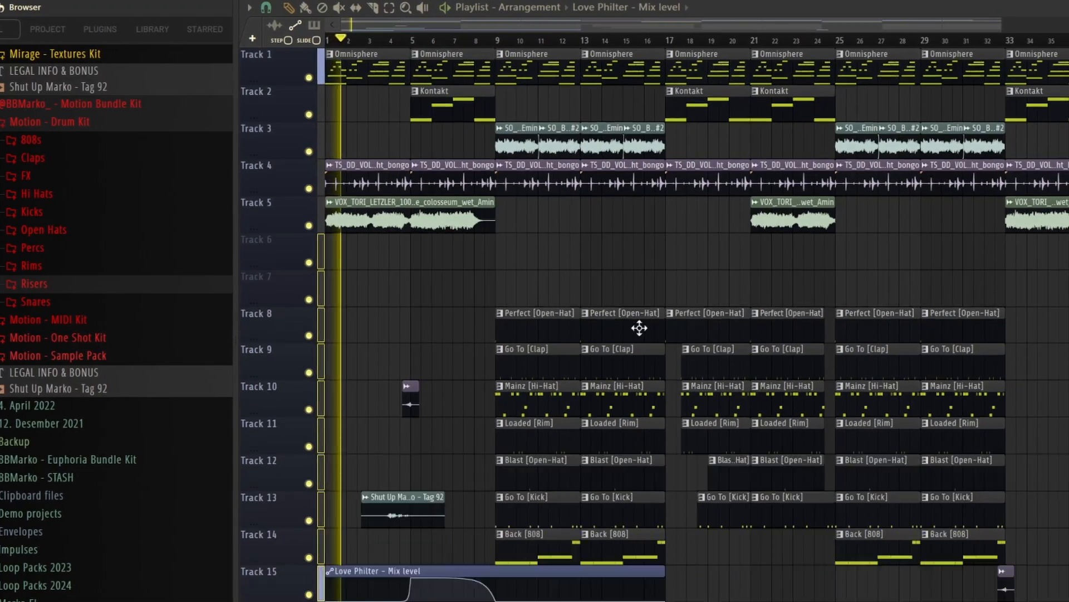
{"action": "scroll", "coordinate": [639, 328], "scroll_direction": "down", "scroll_amount": 2}
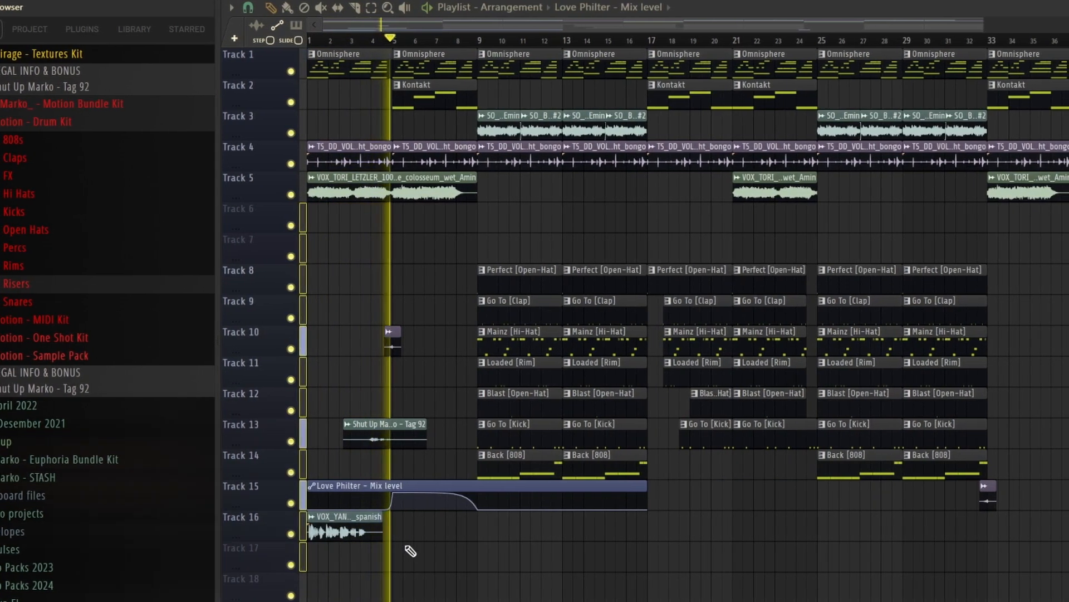
- Review the playlist arrangement during playback, from the intro's vocal and melody clips through the drum sections to the closing bars
{"action": "left_click", "coordinate": [345, 534]}
{"action": "left_click_drag", "start_coordinate": [339, 533], "coordinate": [338, 533]}
{"action": "left_click", "coordinate": [411, 542], "text": "ctrl"}
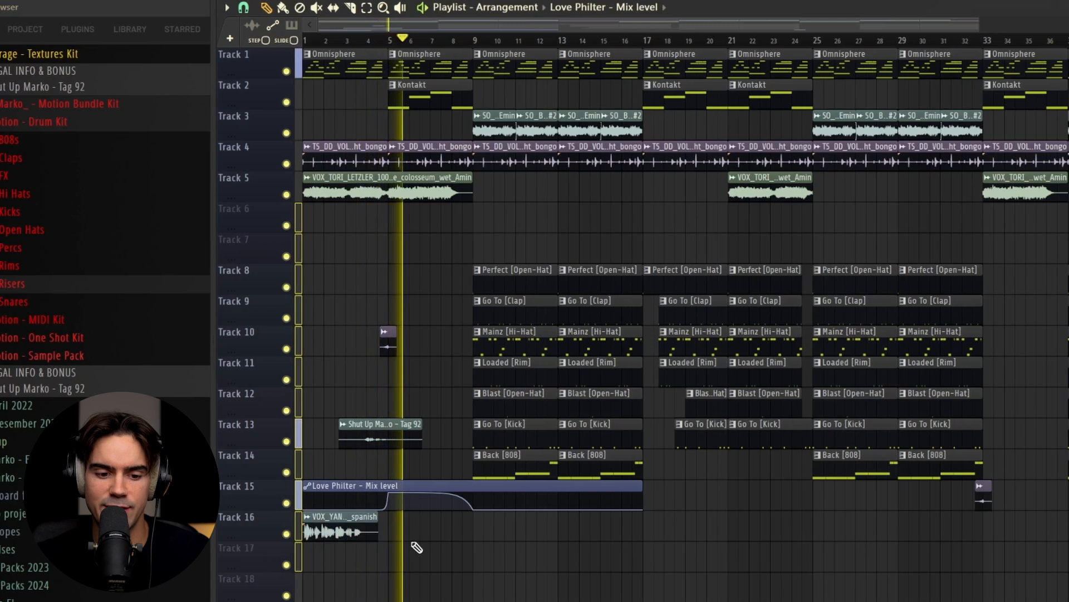
{"action": "scroll", "coordinate": [436, 373], "scroll_direction": "up", "scroll_amount": 1}
{"action": "scroll", "coordinate": [436, 375], "scroll_direction": "up", "scroll_amount": 1}
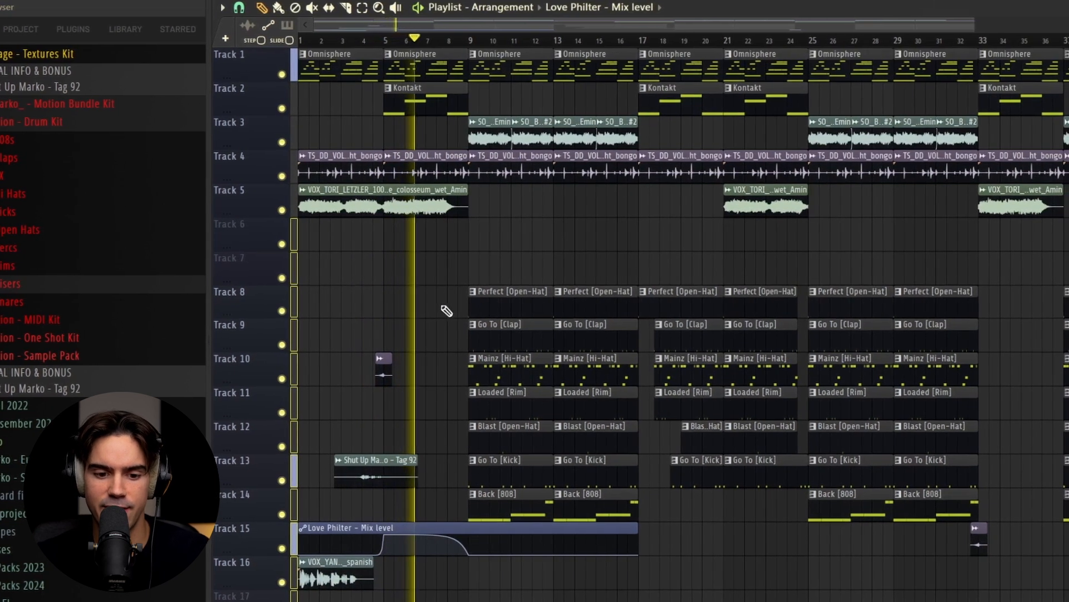
{"action": "scroll", "coordinate": [440, 376], "scroll_direction": "up", "scroll_amount": 1}
{"action": "scroll", "coordinate": [441, 378], "scroll_direction": "up", "scroll_amount": 1}
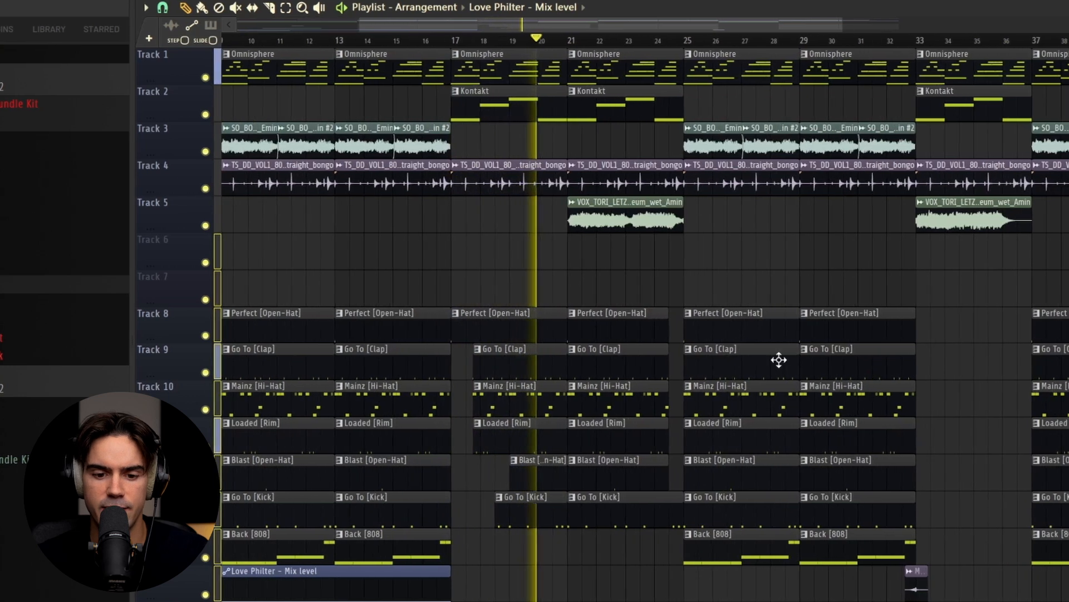
{"action": "scroll", "coordinate": [779, 360], "scroll_direction": "up", "scroll_amount": 2}
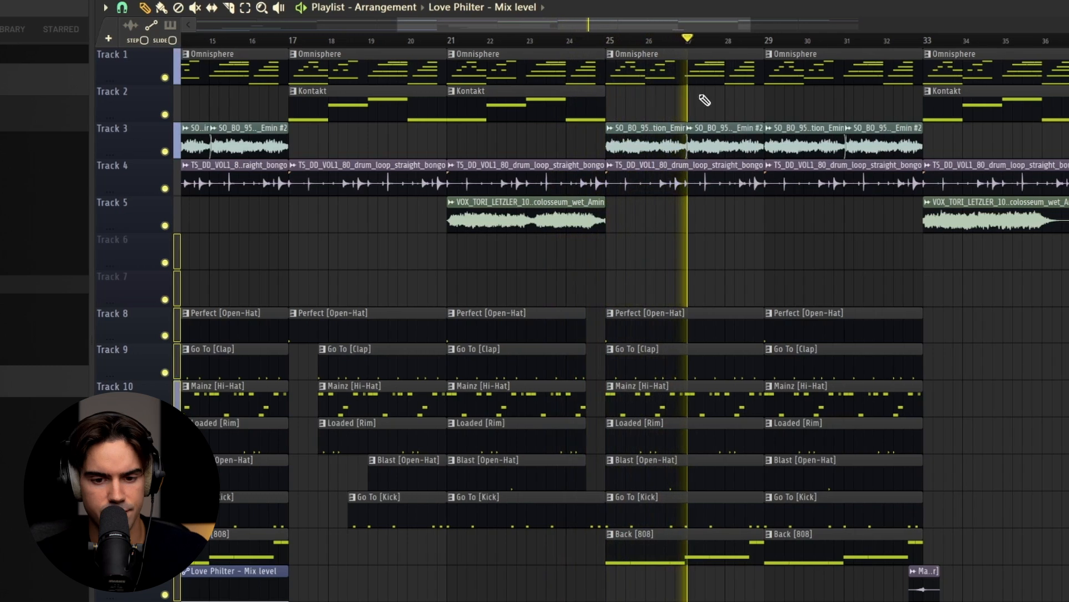
{"action": "left_click_drag", "start_coordinate": [721, 29], "coordinate": [770, 28]}
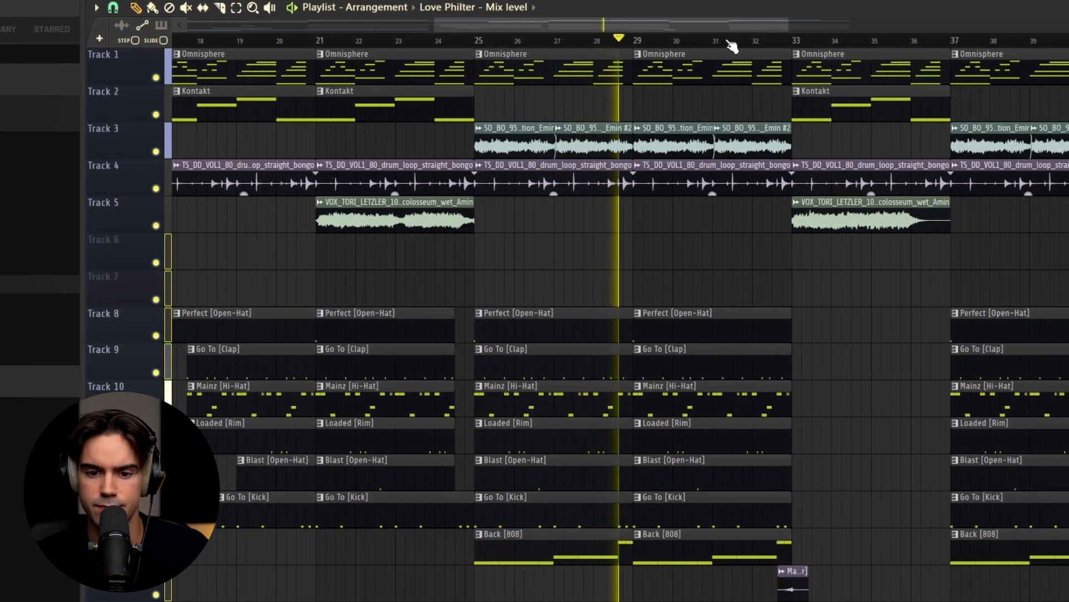
{"action": "left_click_drag", "start_coordinate": [735, 30], "coordinate": [754, 28]}
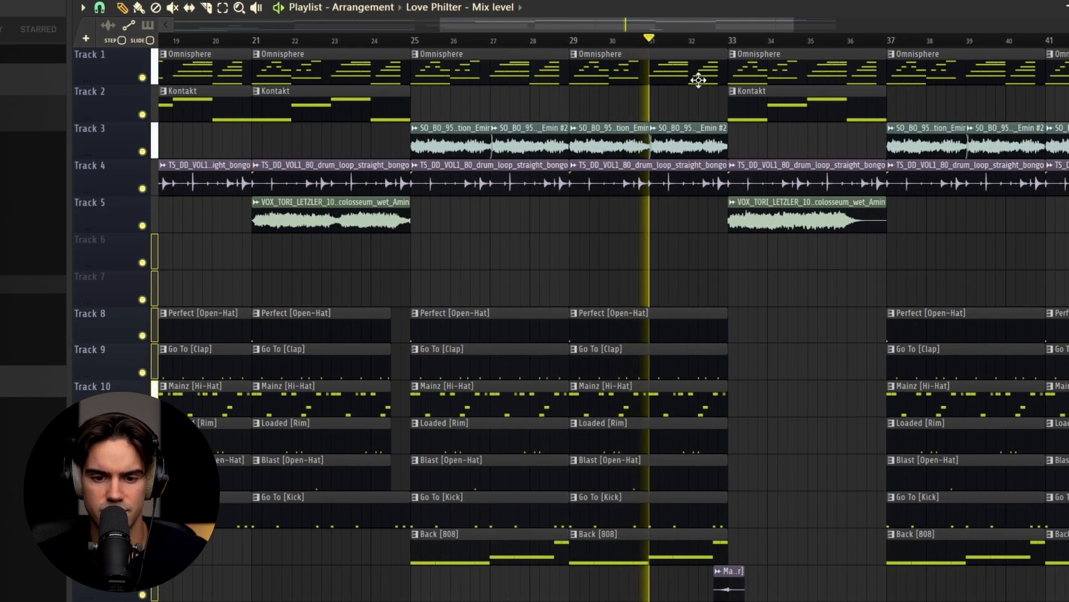
{"action": "left_click_drag", "start_coordinate": [706, 25], "coordinate": [758, 23]}
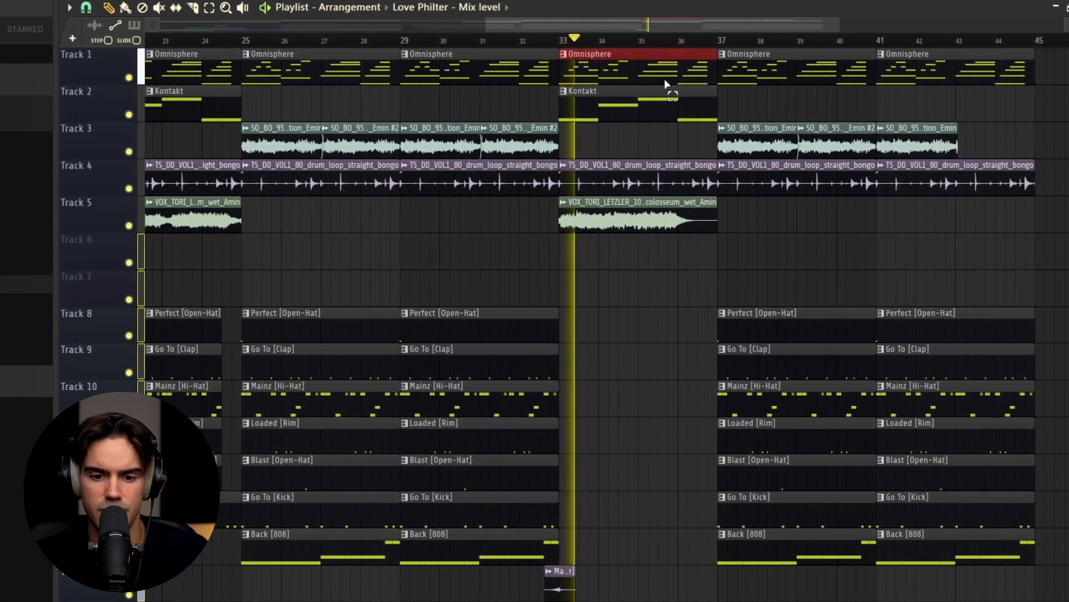
- Fill the gap at the end of Track 3, from bar 43 to bar 45, with the SO_BO_95_resampled_luna_reflection_Emin #2 clip
{"action": "left_click_drag", "start_coordinate": [666, 85], "coordinate": [624, 250]}
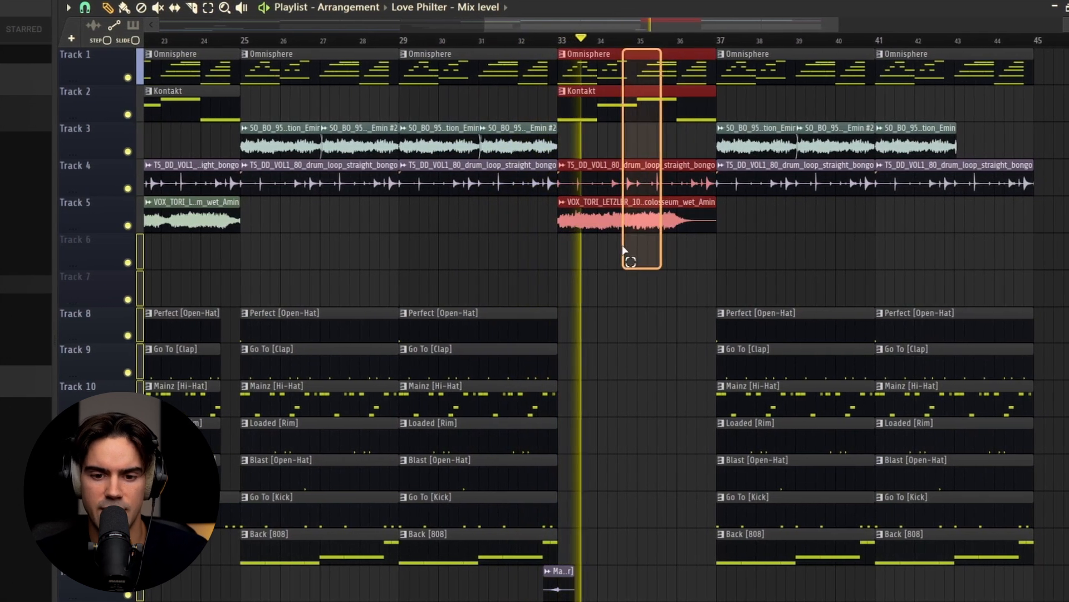
{"action": "left_click", "coordinate": [750, 220], "text": "ctrl"}
{"action": "mouse_move", "coordinate": [958, 138]}
{"action": "left_mouse_down"}
{"action": "mouse_move", "coordinate": [856, 142]}
{"action": "mouse_move", "coordinate": [991, 140]}
{"action": "left_mouse_up"}
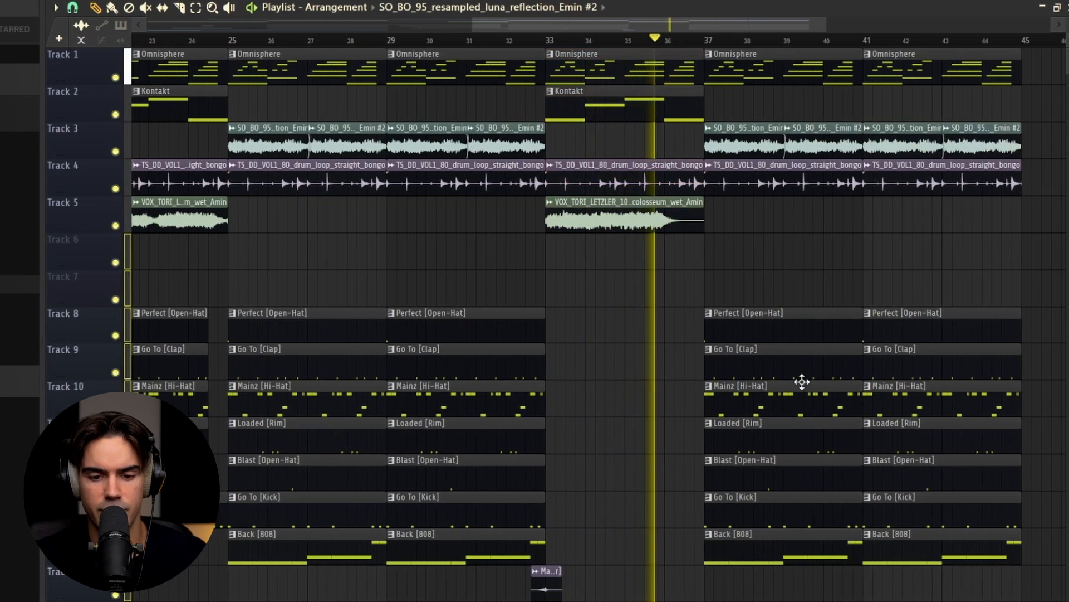